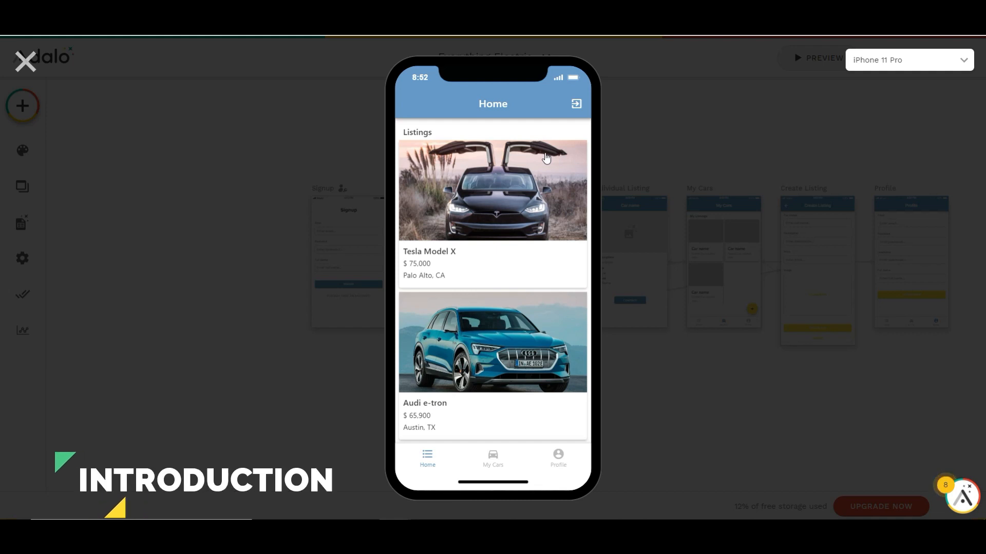
Browse the car listings on the previewed Home screen and view the MINI Cooper SE details, returning to the list
scroll(546, 158, "down", 2)
scroll(546, 158, "down", 6)
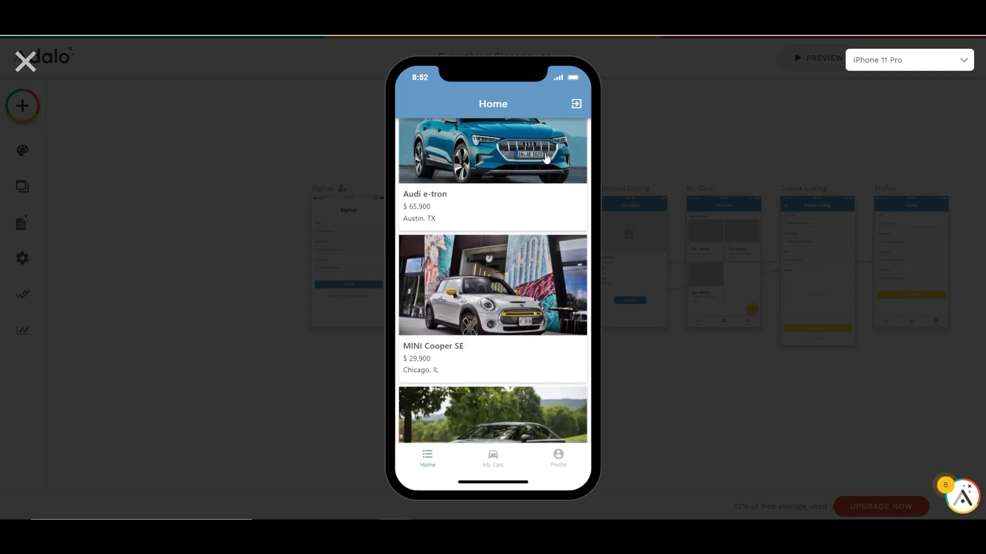
scroll(546, 157, "down", 1)
scroll(546, 157, "up", 7)
scroll(546, 161, "down", 2)
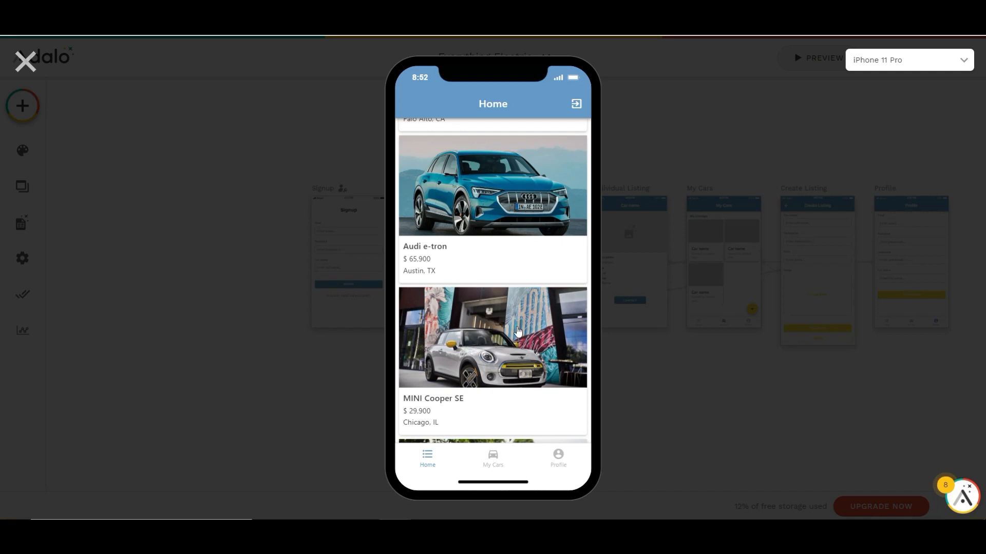
left_click(517, 331)
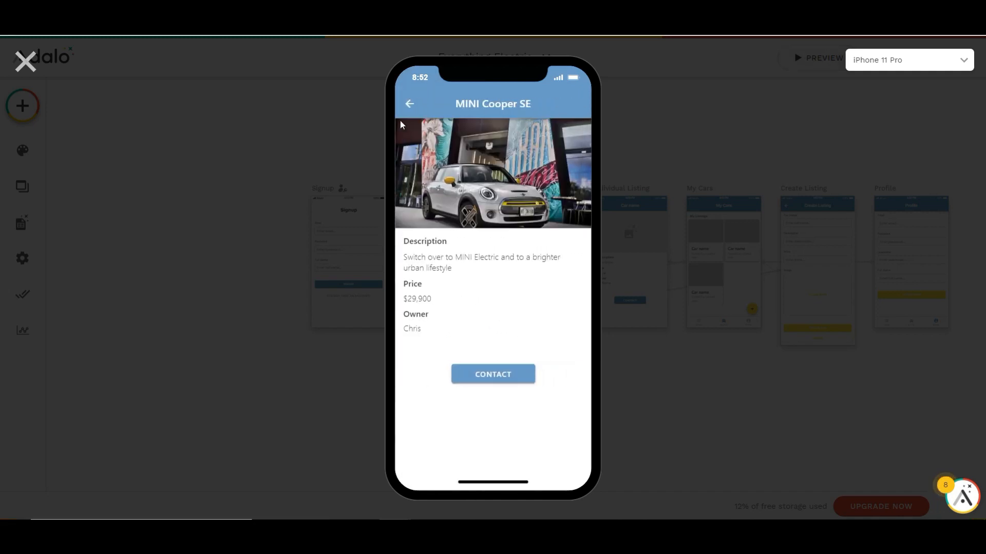
left_click(410, 105)
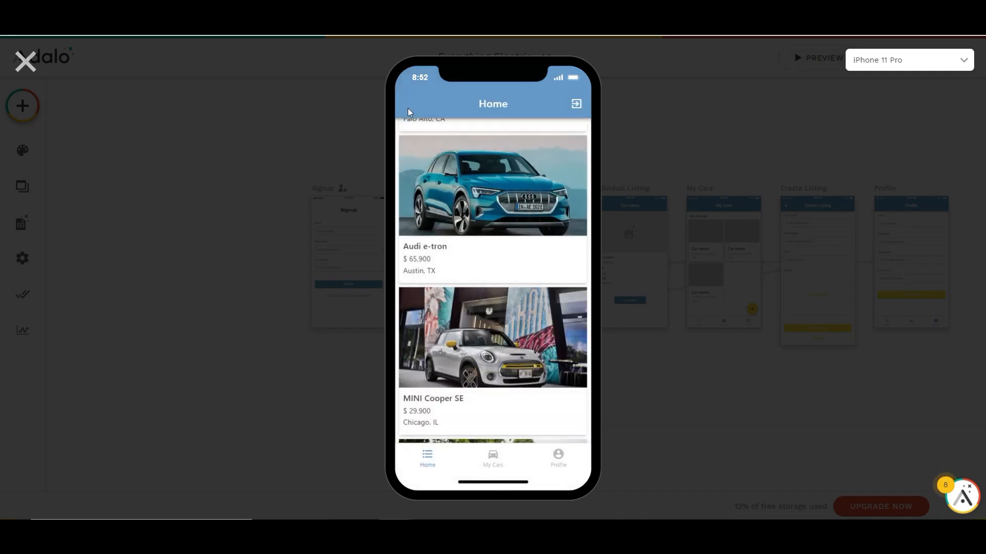
View the My Cars screen and its Audi e-tron listing in the app preview, returning to My Cars
left_click(493, 456)
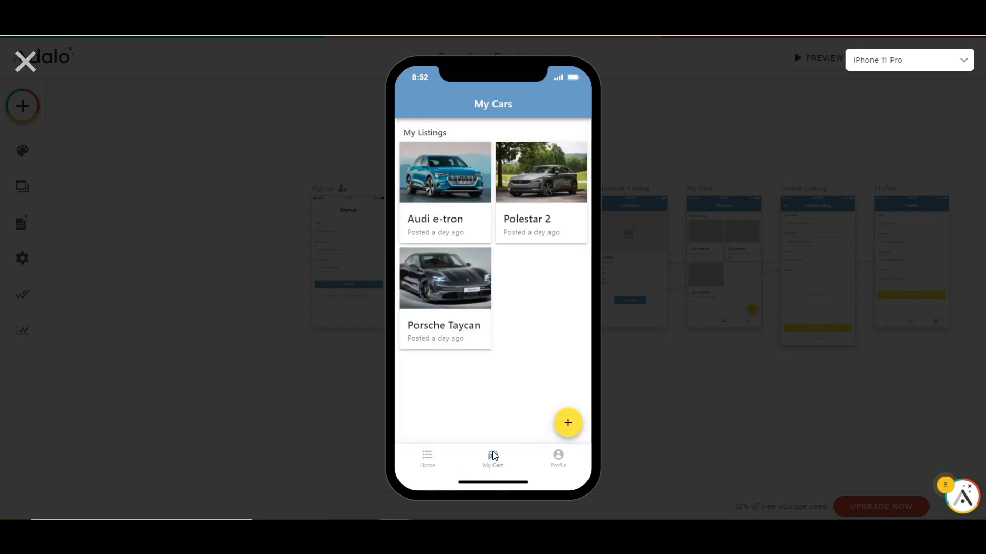
left_click(455, 189)
left_click(409, 105)
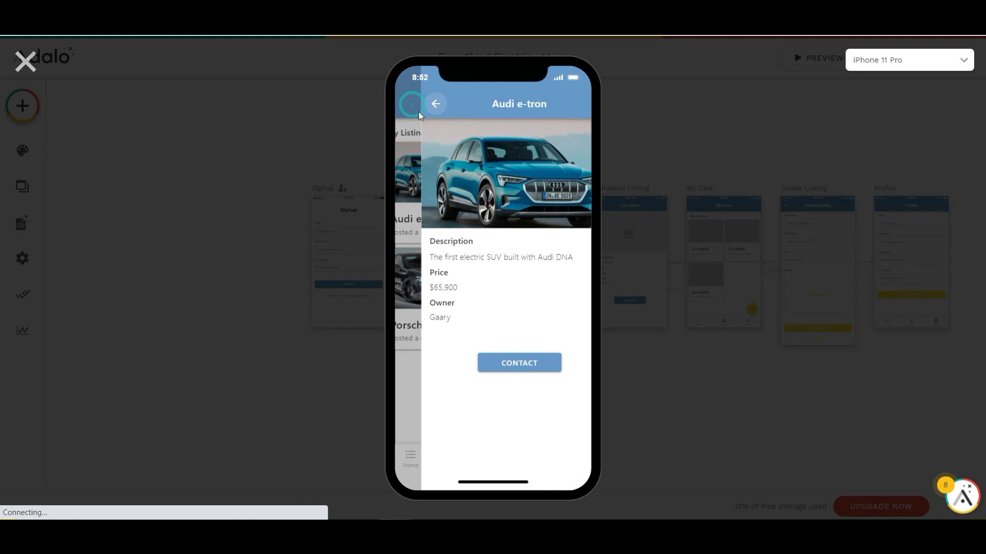
Examine the form for creating a new listing and the Profile screen in the app preview, returning to Home
left_click(568, 422)
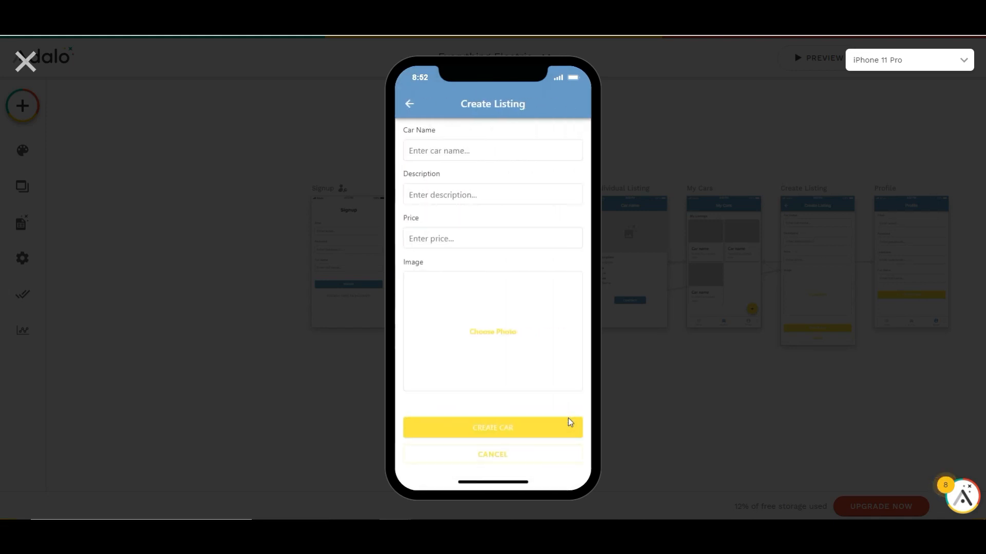
left_click(409, 105)
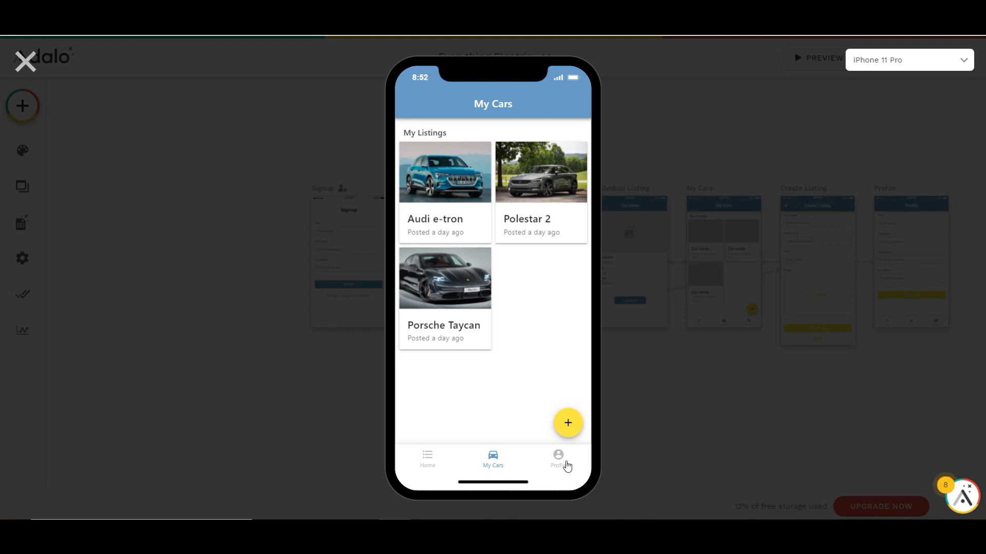
left_click(566, 466)
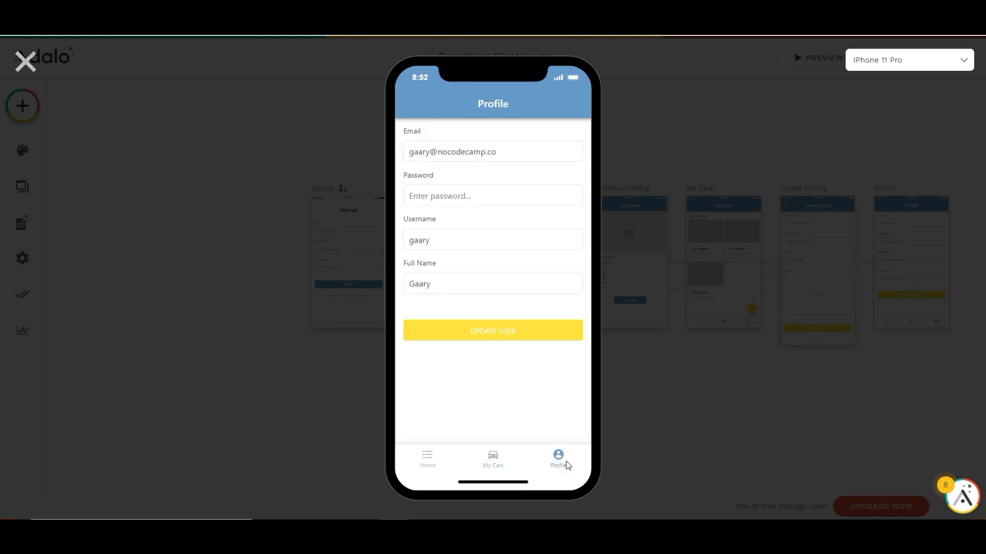
left_click(429, 460)
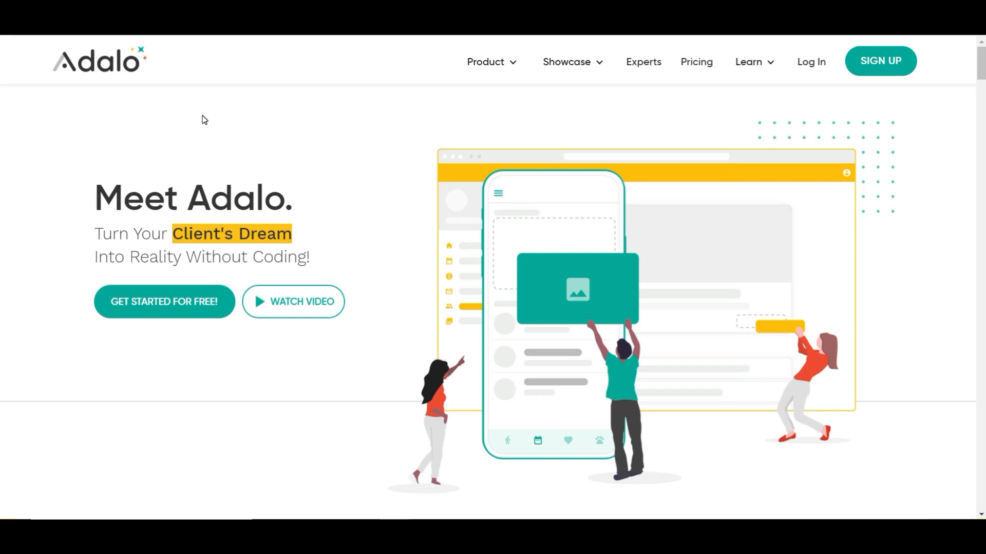
Look through the Adalo homepage down to the section comparing app making with slide decks
scroll(204, 118, "down", 3)
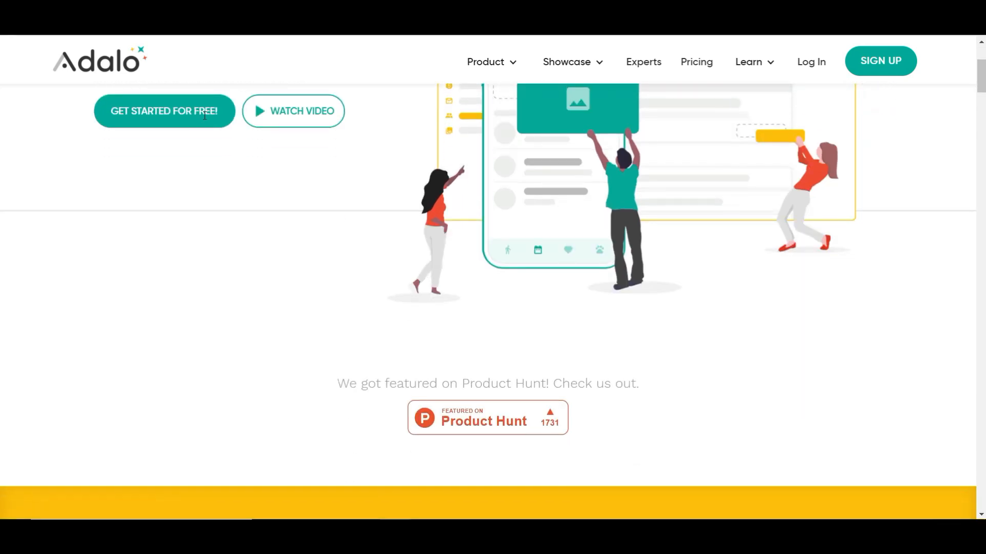
scroll(204, 117, "down", 7)
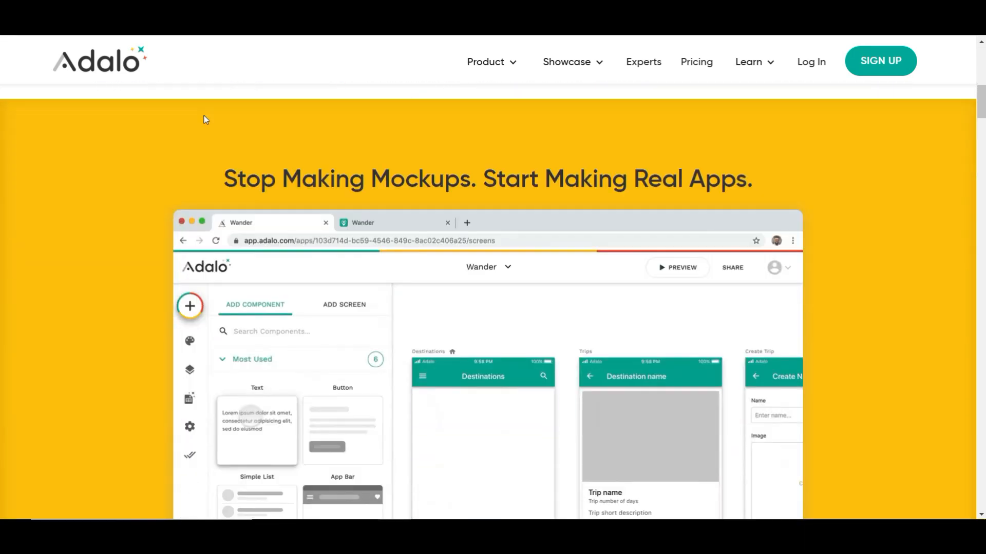
scroll(205, 120, "down", 5)
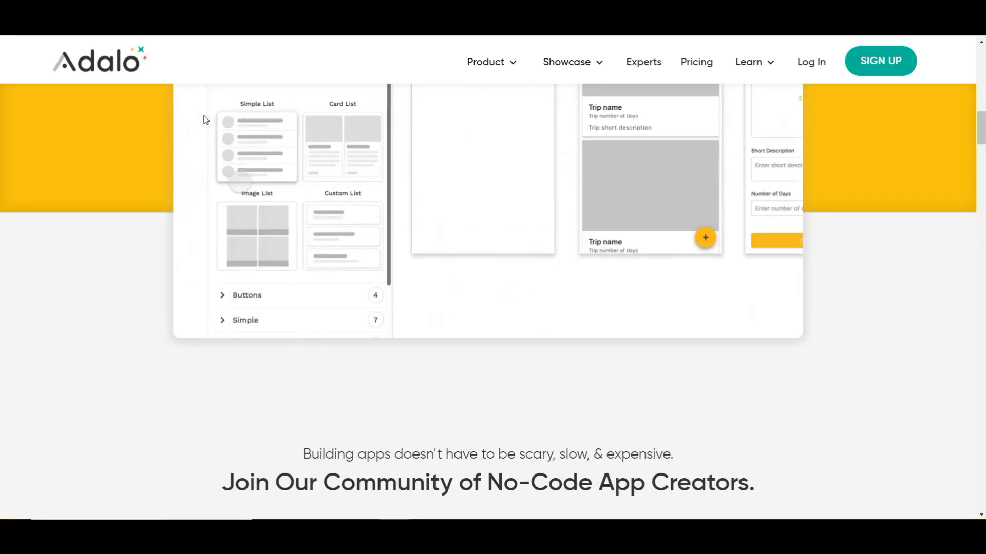
scroll(206, 119, "down", 6)
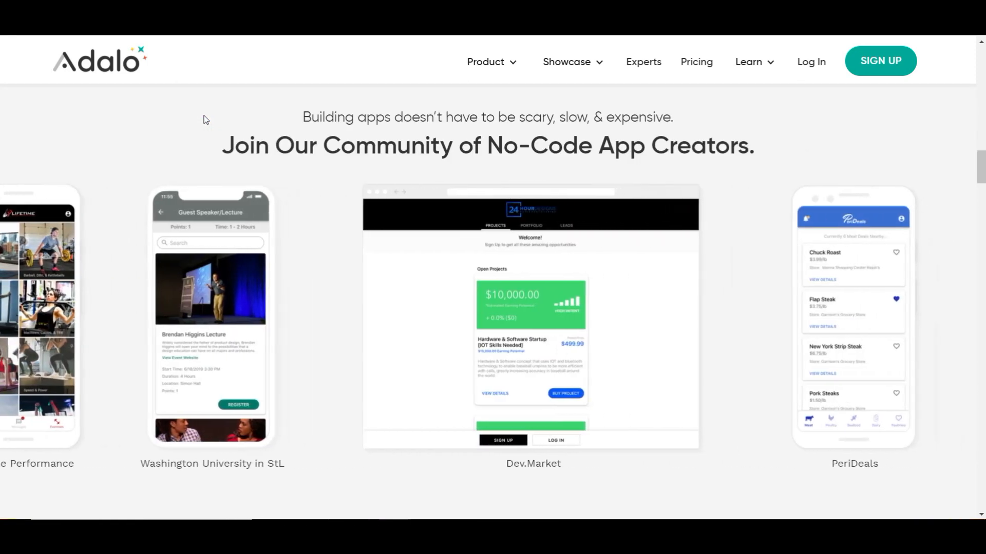
scroll(205, 119, "down", 6)
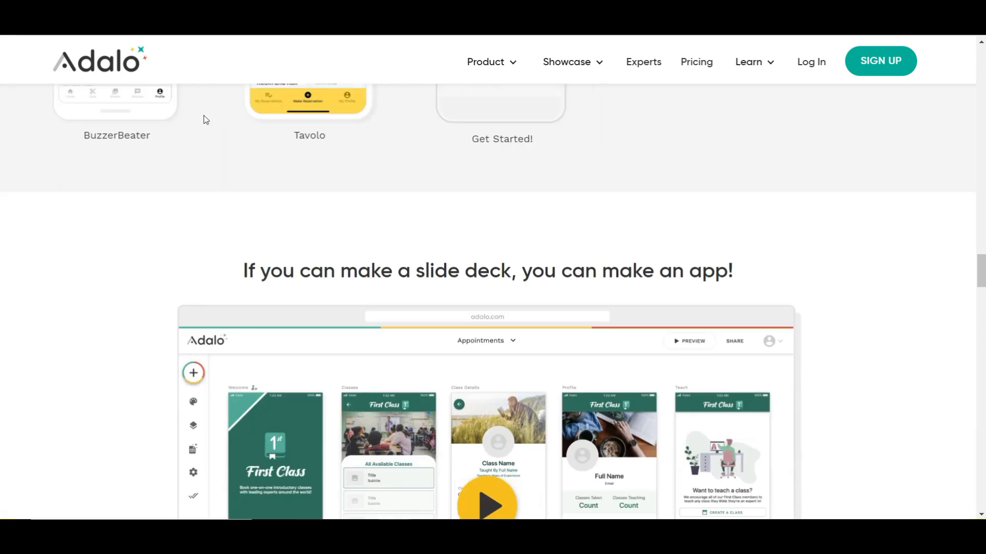
scroll(205, 120, "down", 3)
scroll(205, 119, "up", 1)
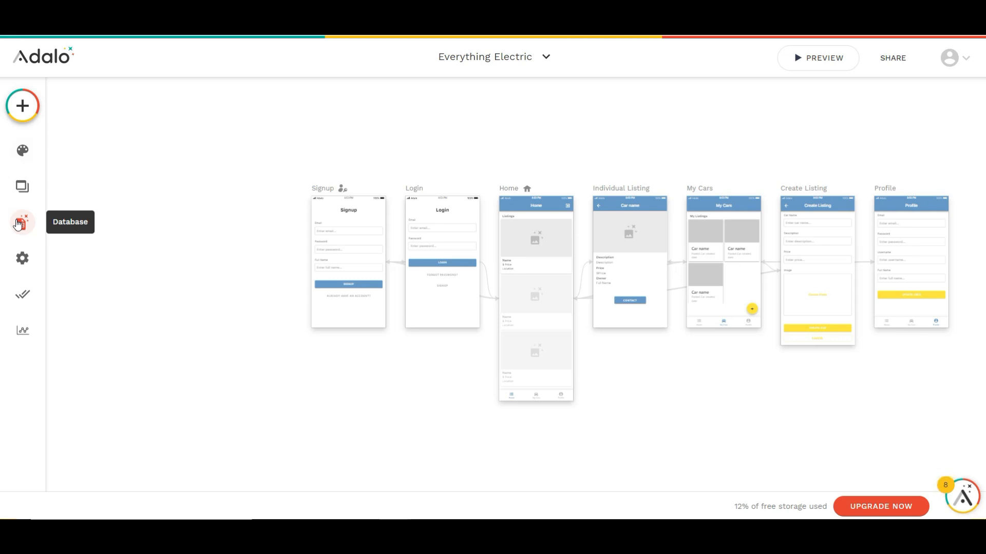
Examine the properties of the Users and Cars database collections in the Everything Electric app
left_click(19, 224)
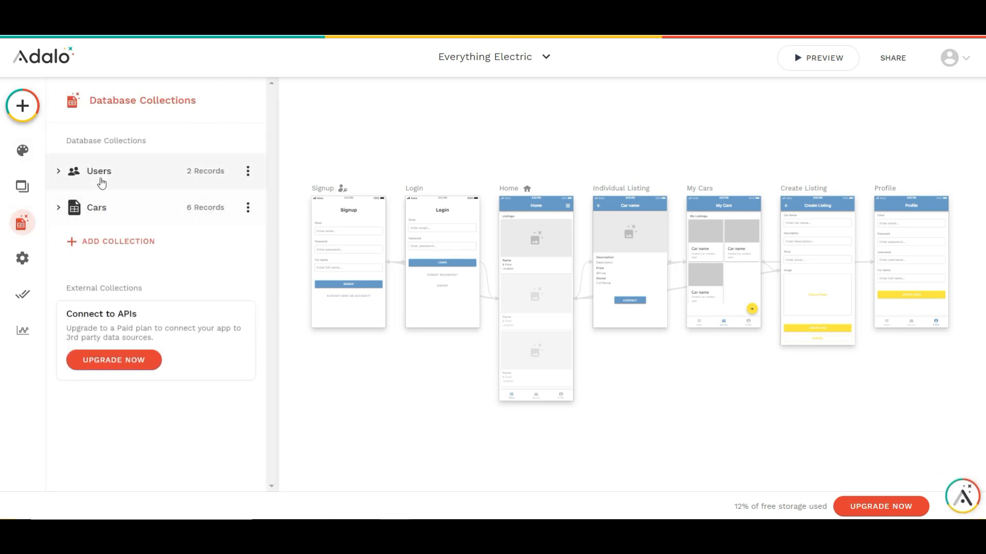
left_click(103, 182)
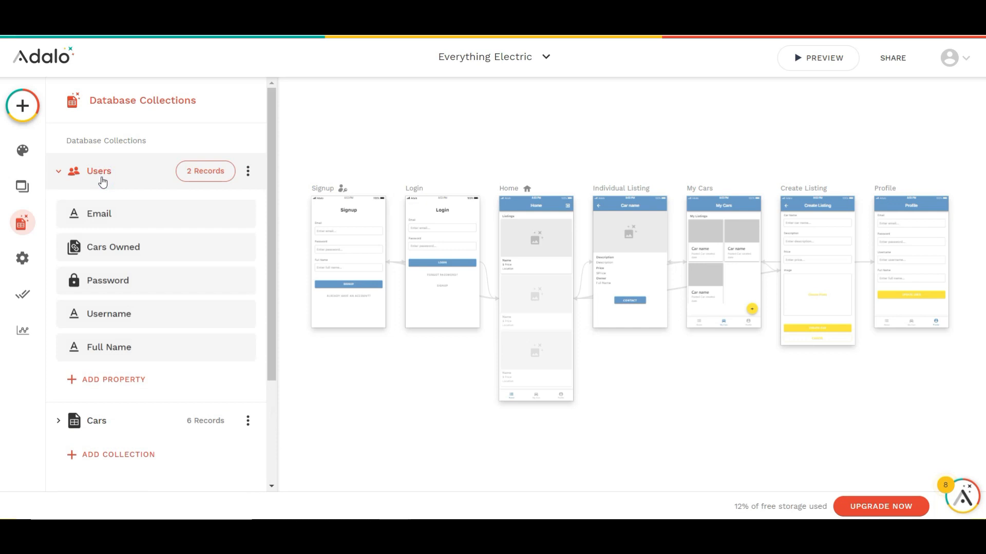
left_click(122, 421)
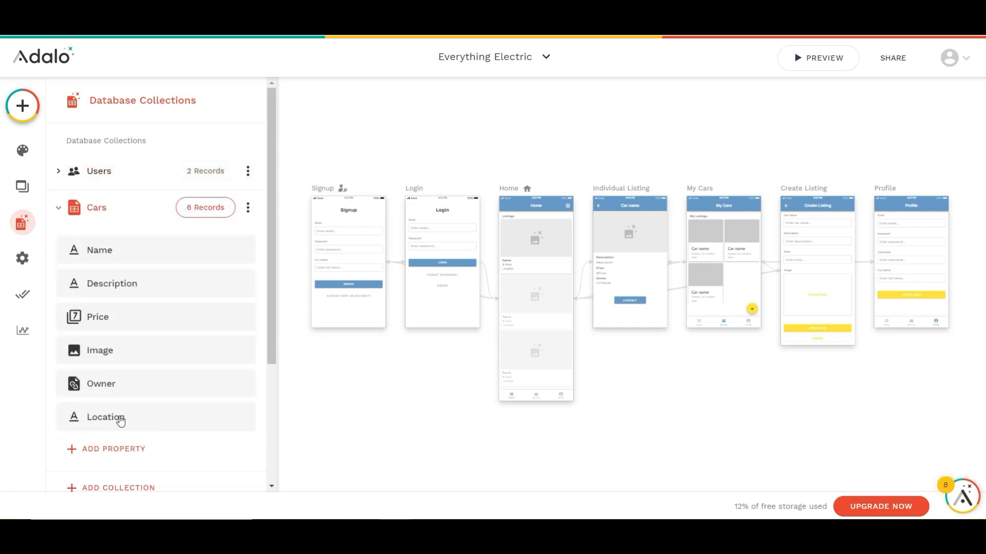
Look through the components and component categories available for adding to the Everything Electric app
left_click(23, 110)
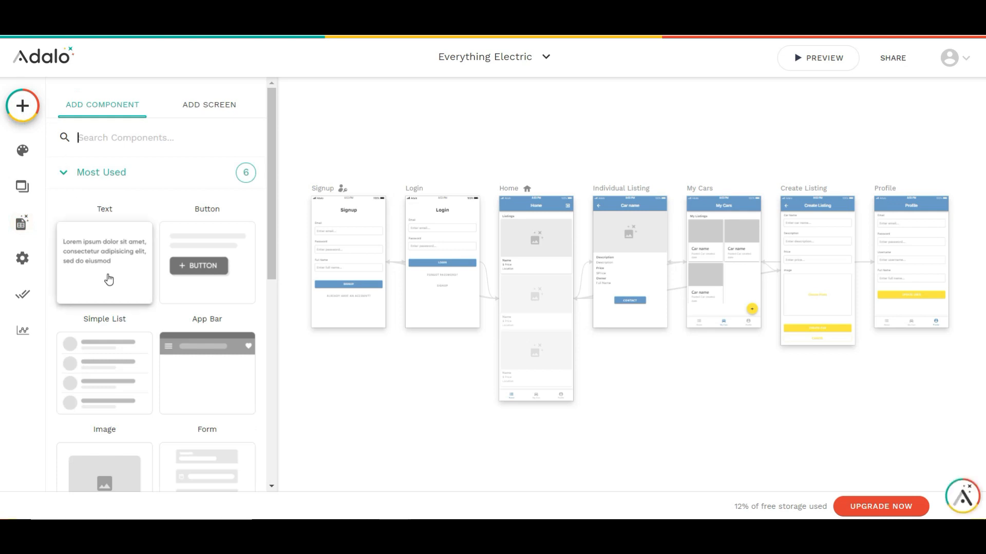
scroll(109, 279, "down", 4)
scroll(110, 321, "down", 1)
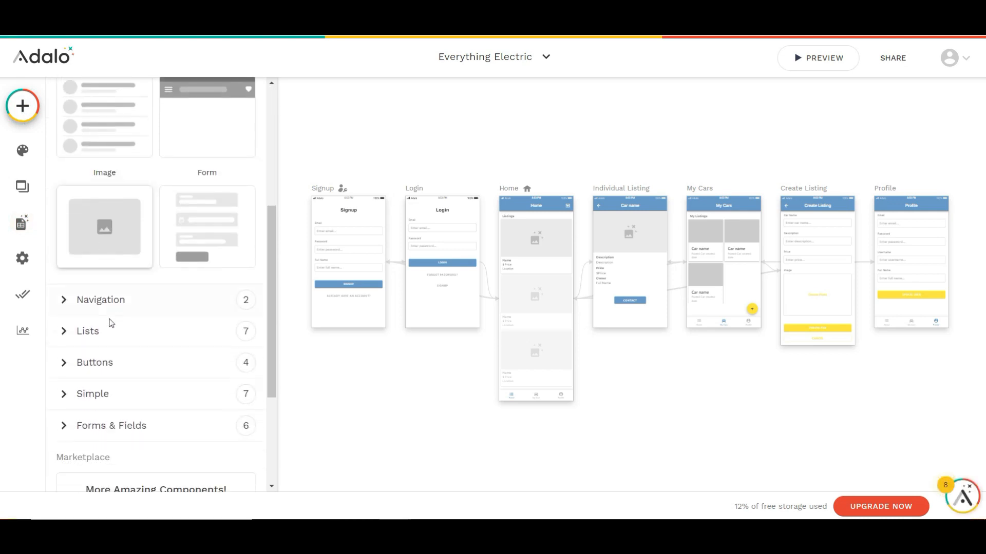
scroll(111, 323, "up", 4)
scroll(110, 322, "up", 2)
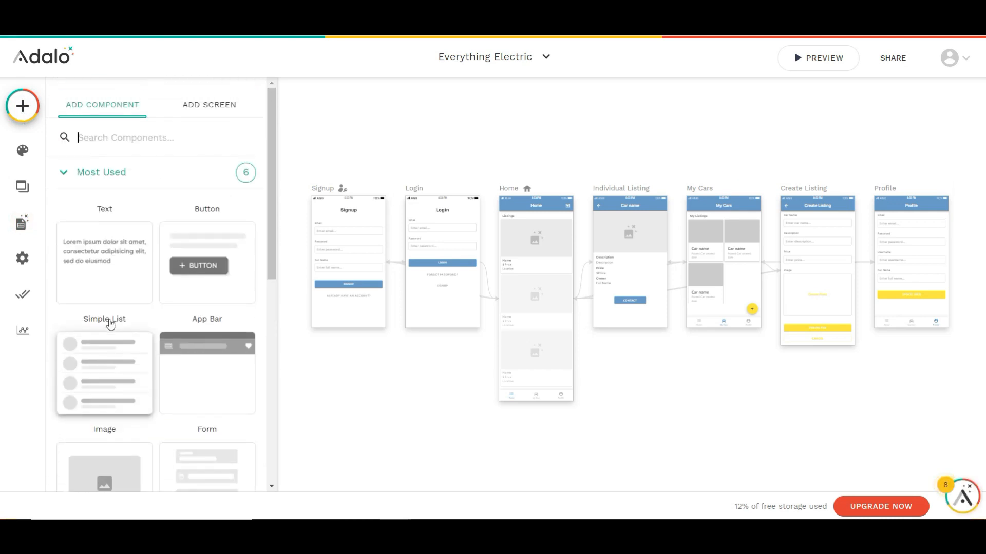
left_click(366, 152)
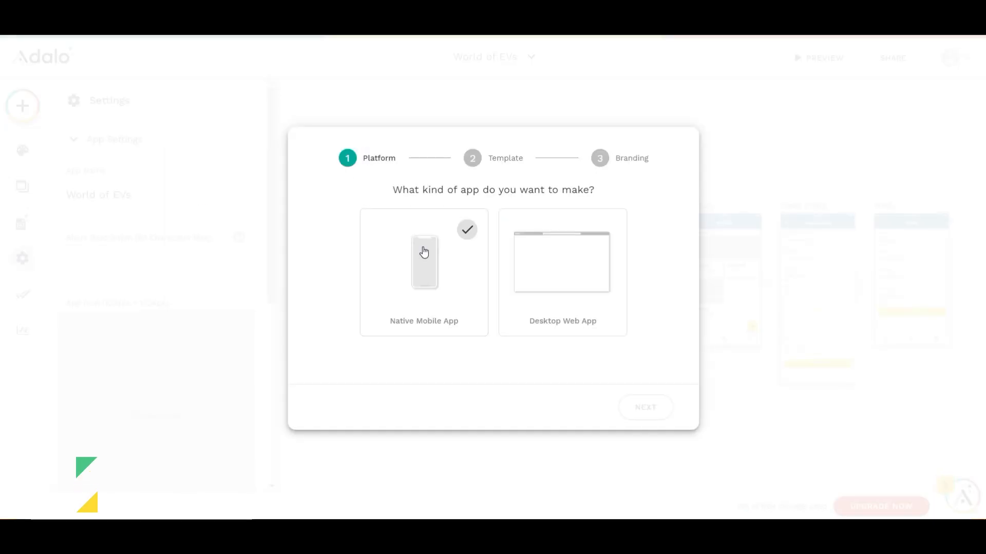
Set the new app's platform to Native Mobile App and its template to Blank
left_click(423, 251)
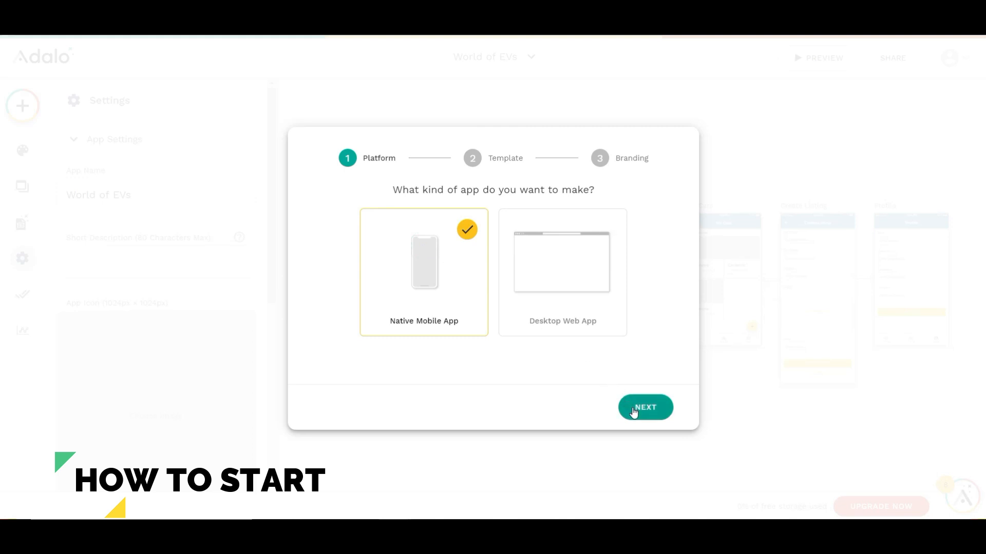
left_click(634, 412)
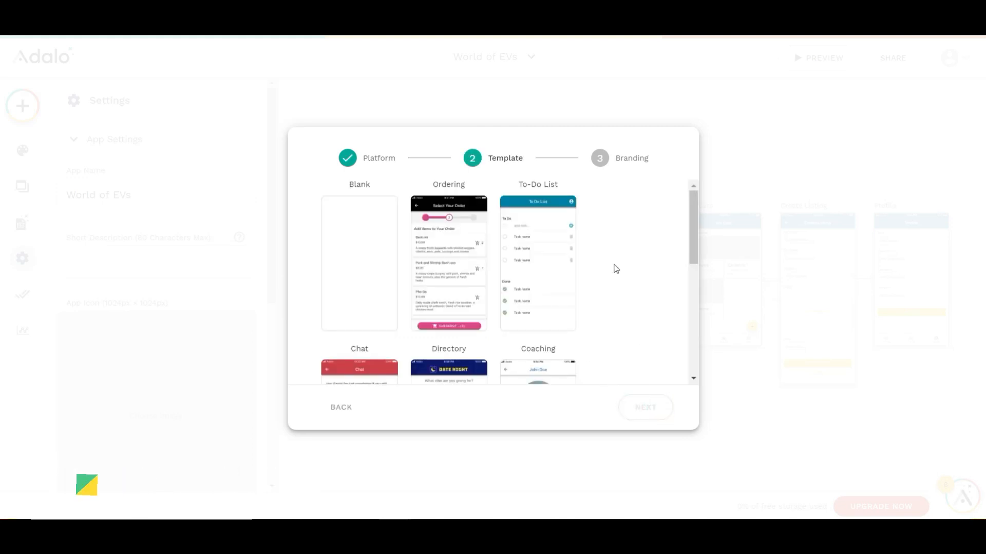
scroll(616, 270, "down", 6)
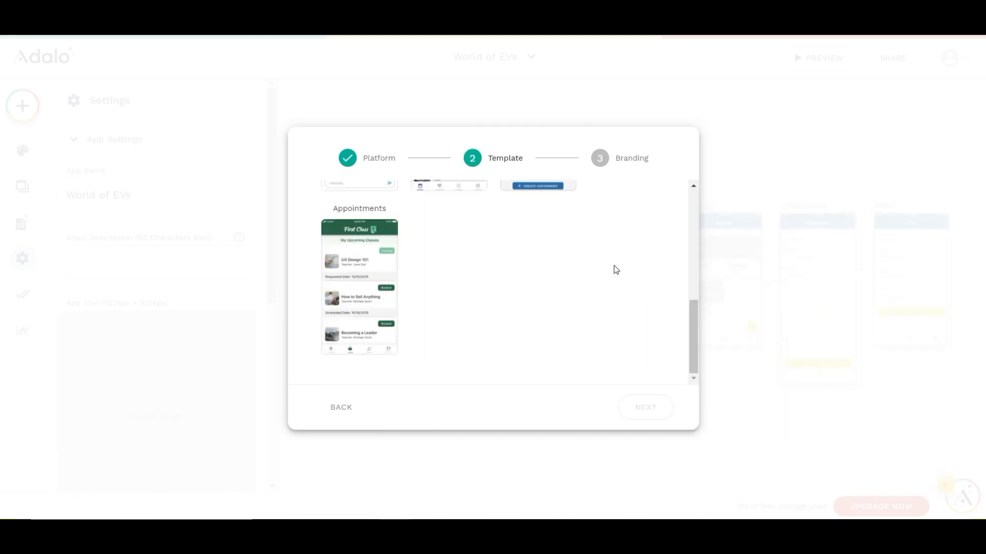
scroll(616, 270, "up", 6)
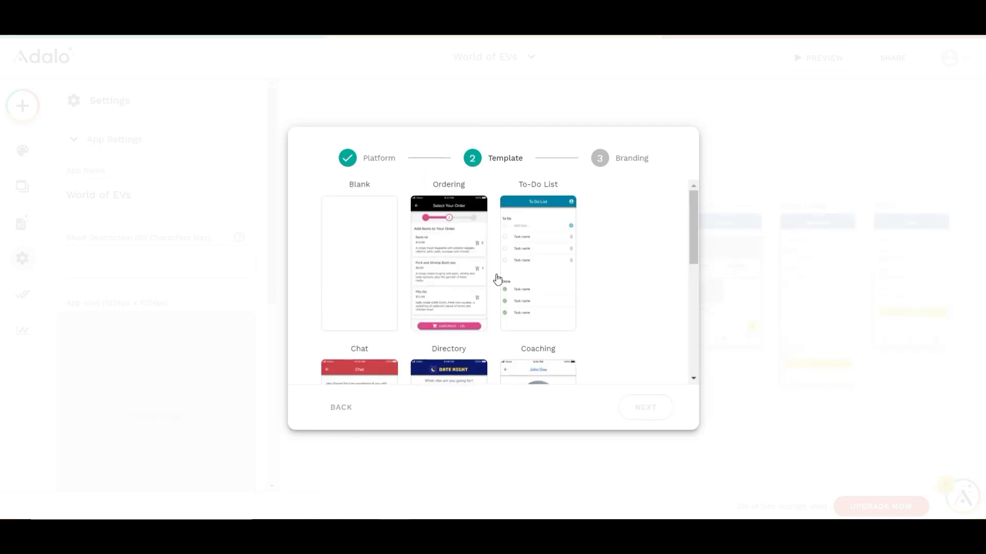
left_click(370, 286)
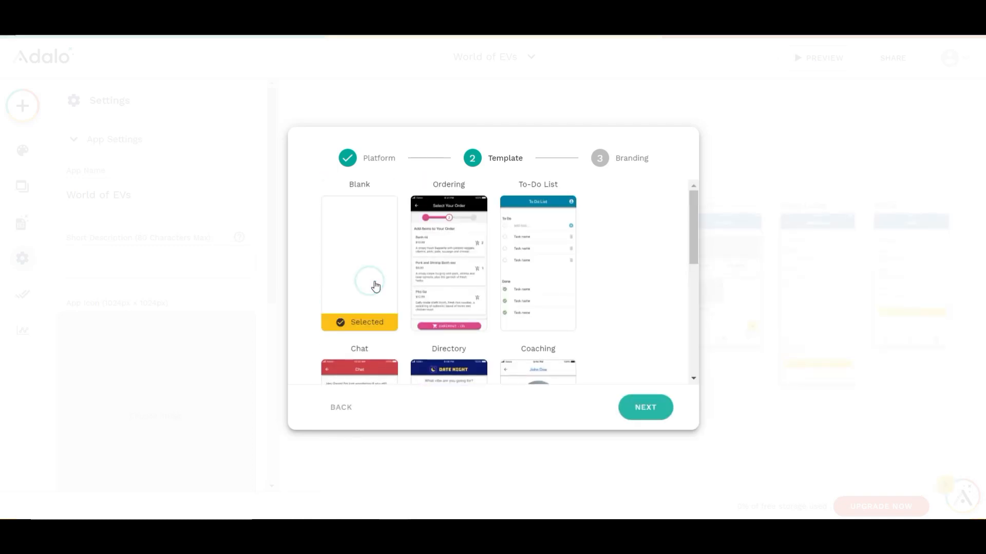
left_click(637, 411)
Name the new app "World of EVs"
left_click(482, 214)
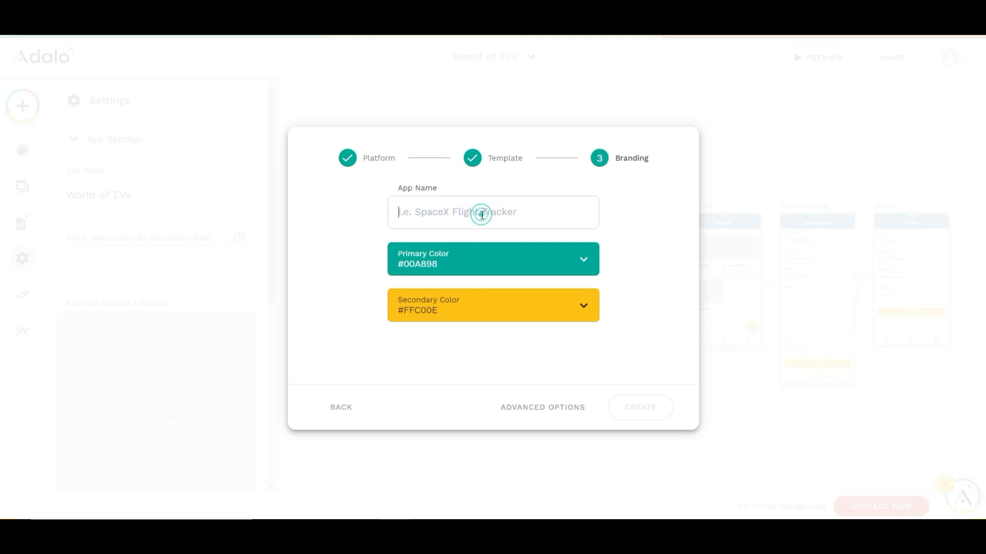
type("Wo")
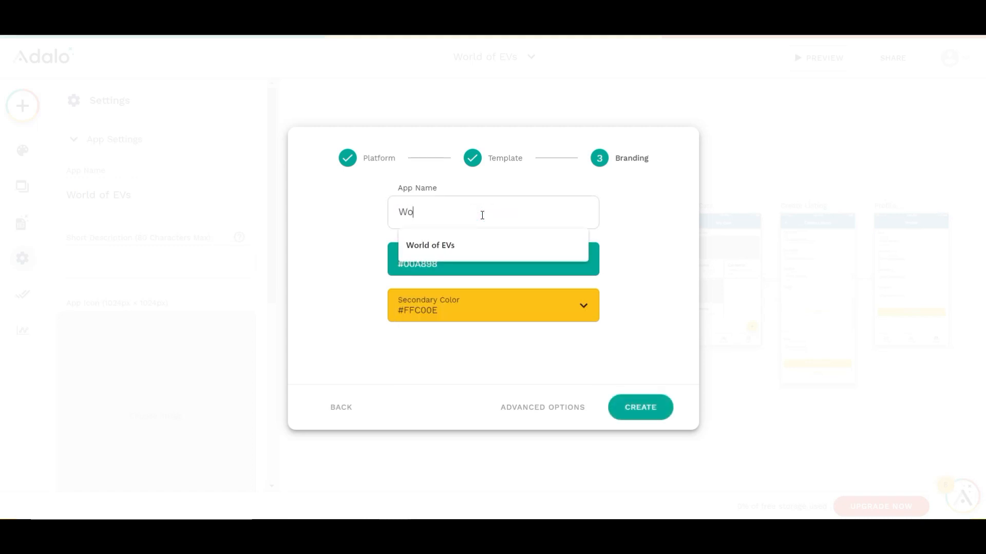
type("rld of EVs")
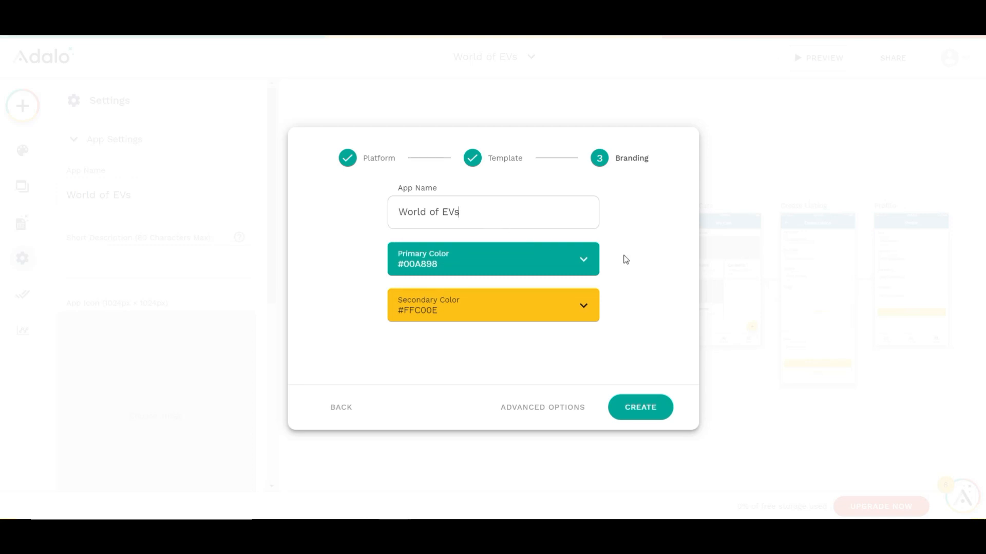
Set the new app's primary color to hex 6699CC
left_click(585, 262)
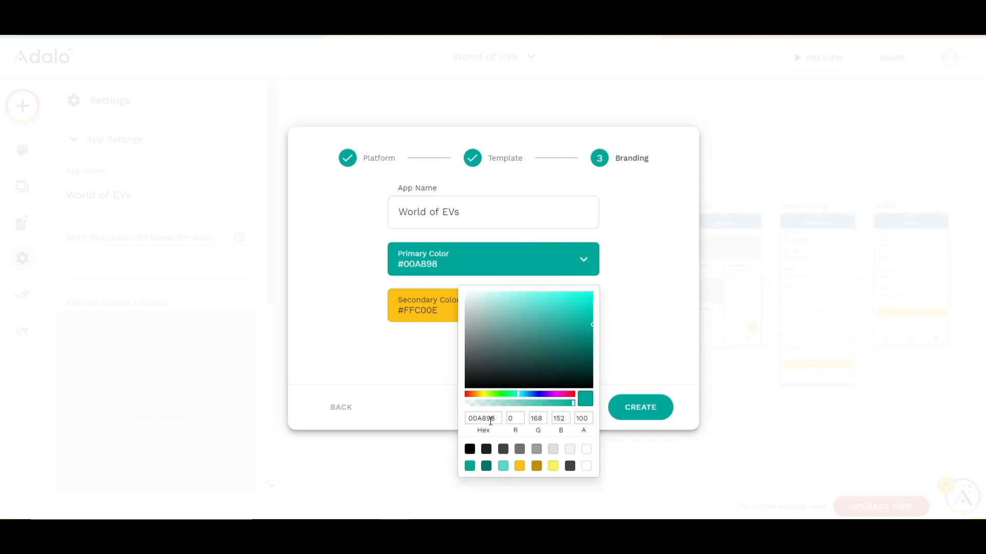
double_click(491, 419)
type("6699CC")
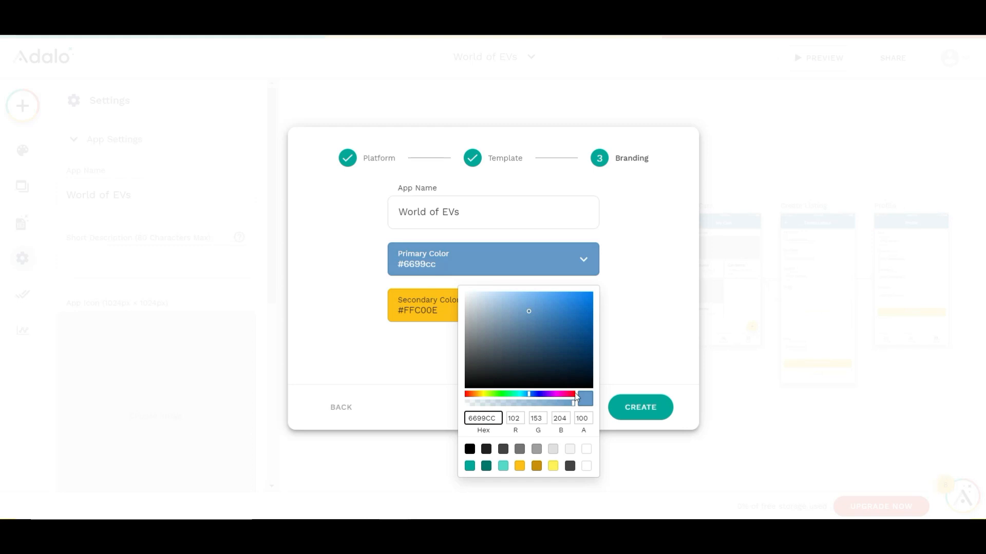
left_click(631, 331)
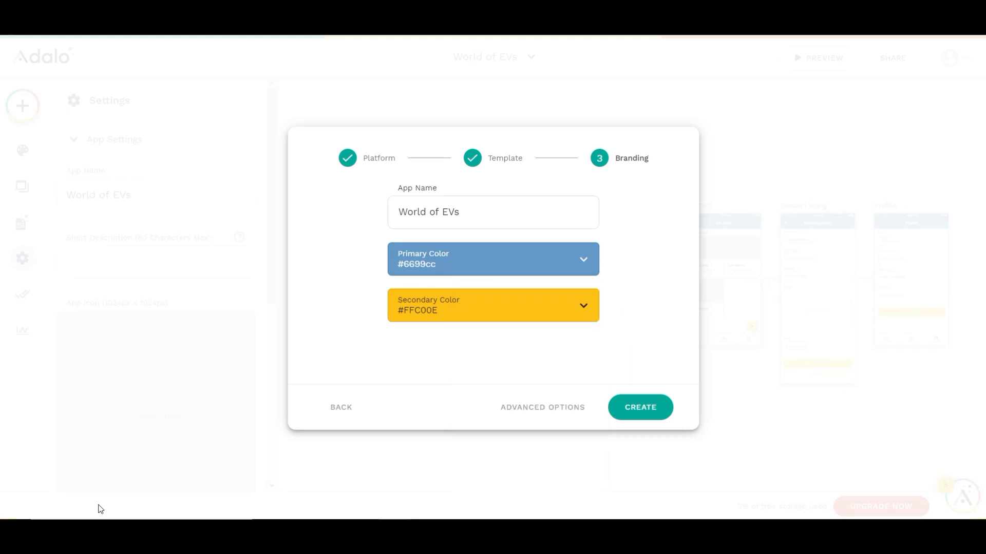
Set the new app's secondary color to hex FFE135 and create the app
left_click(588, 304)
double_click(640, 457)
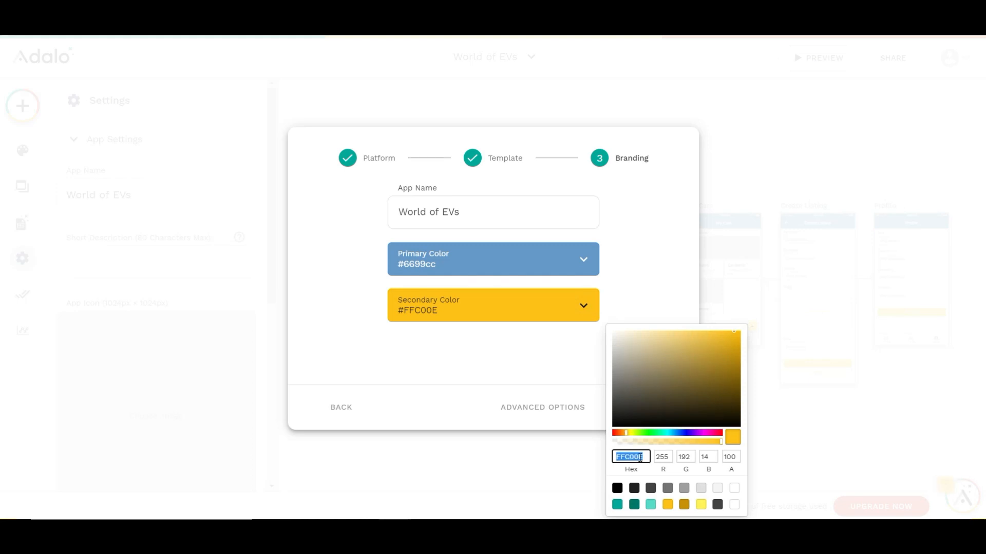
type("FFE135")
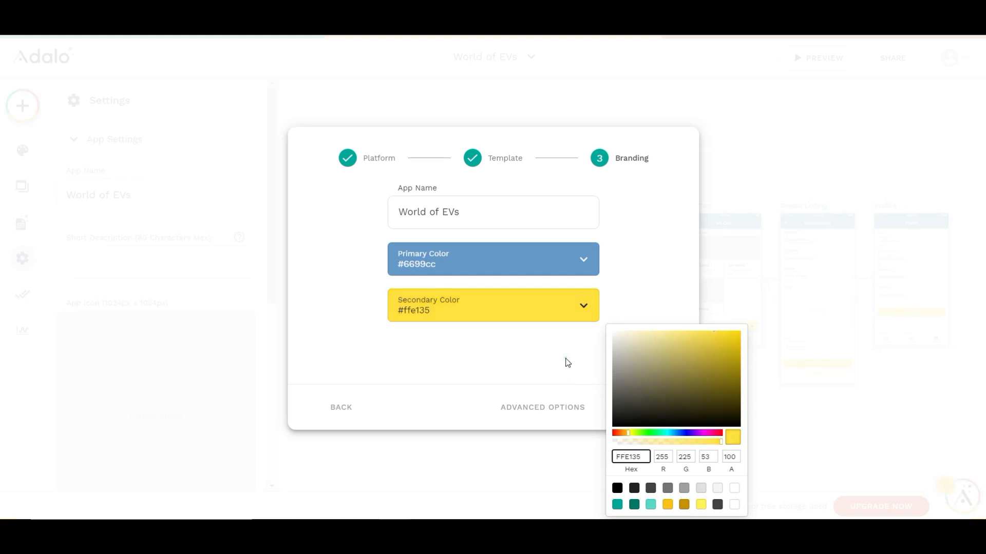
left_click(568, 363)
left_click(629, 410)
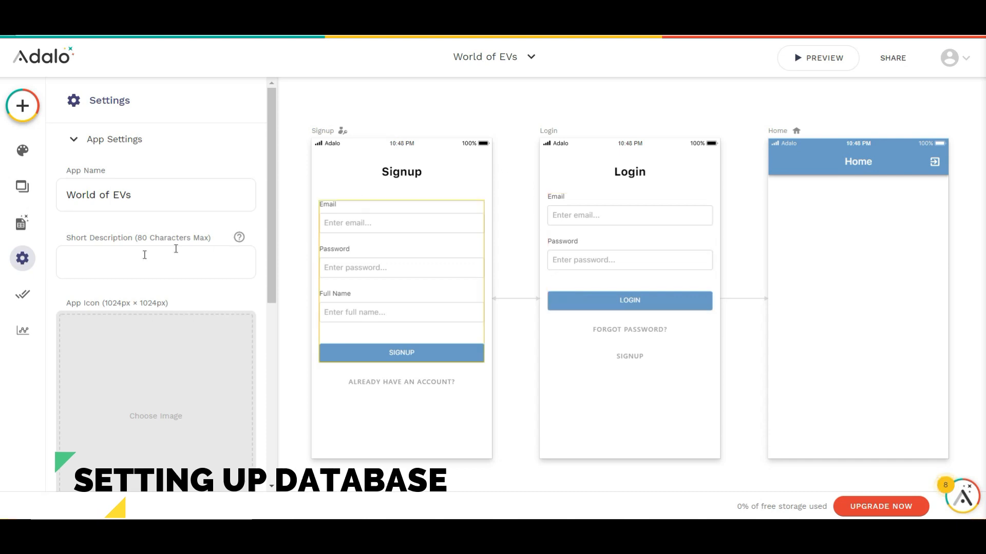
Look over the Users collection in the database and add a new collection named "Cars"
left_click(16, 229)
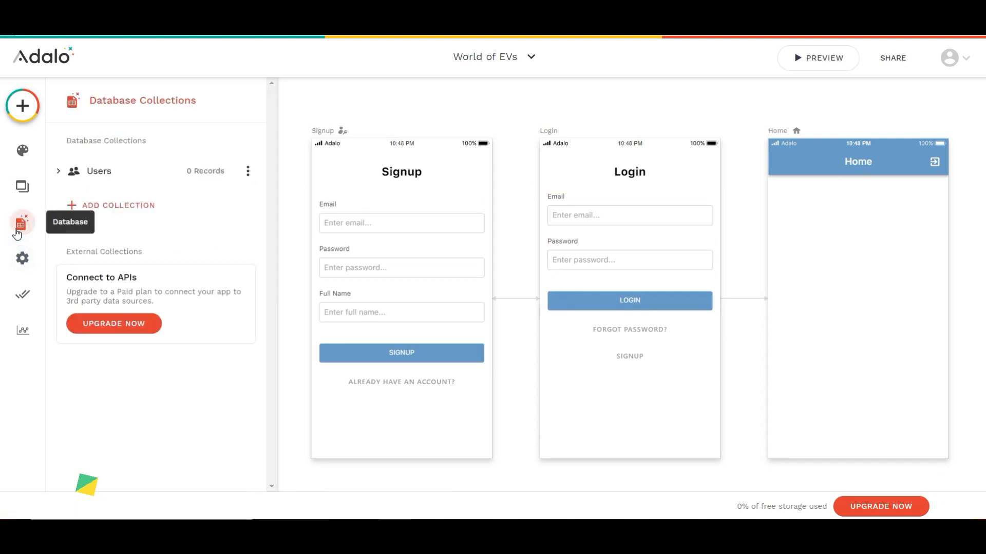
left_click(151, 170)
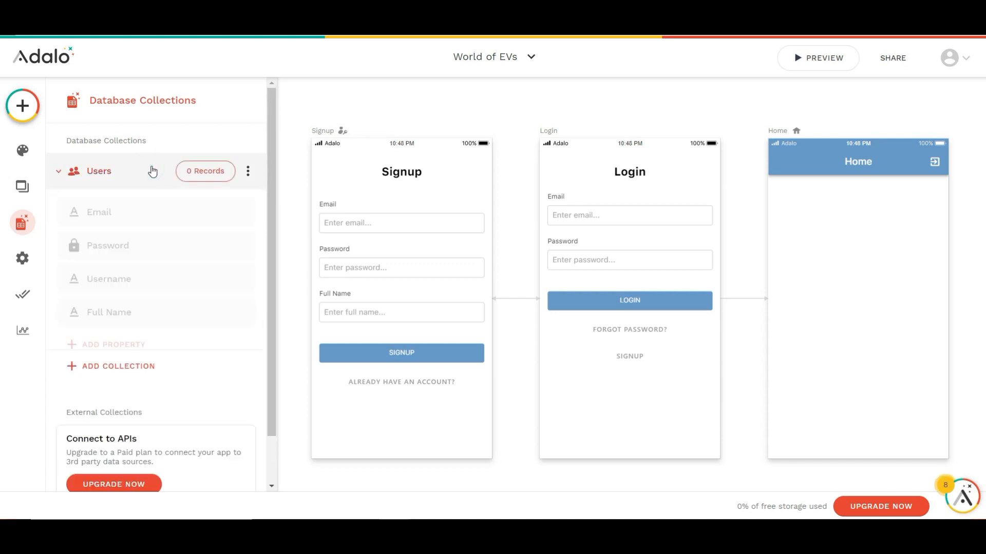
left_click(152, 171)
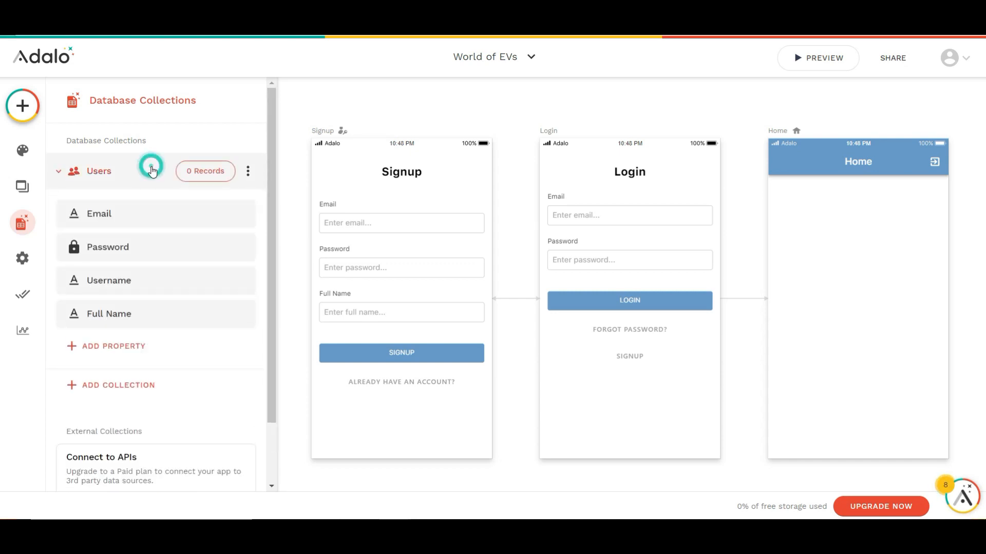
left_click(128, 216)
left_click(126, 227)
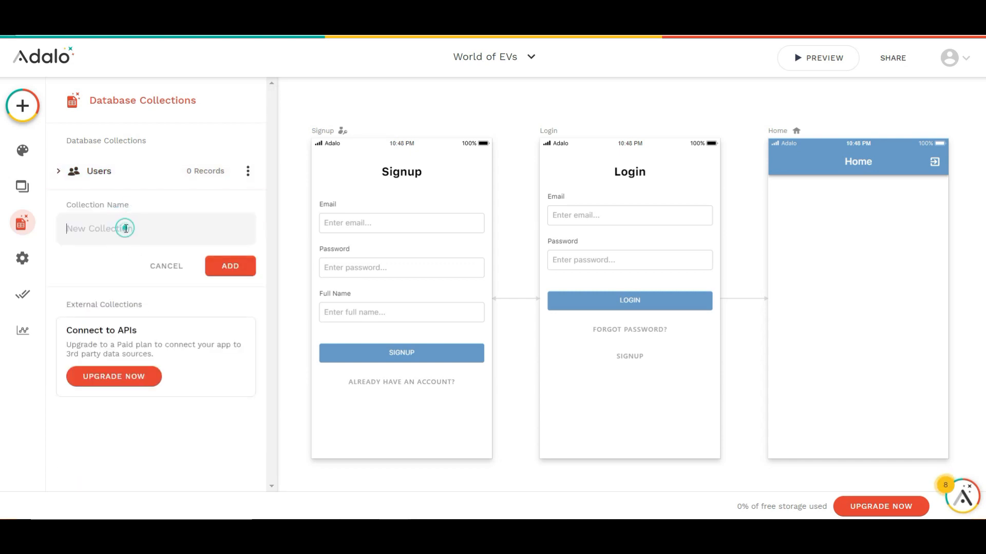
type("Ca")
left_click(219, 266)
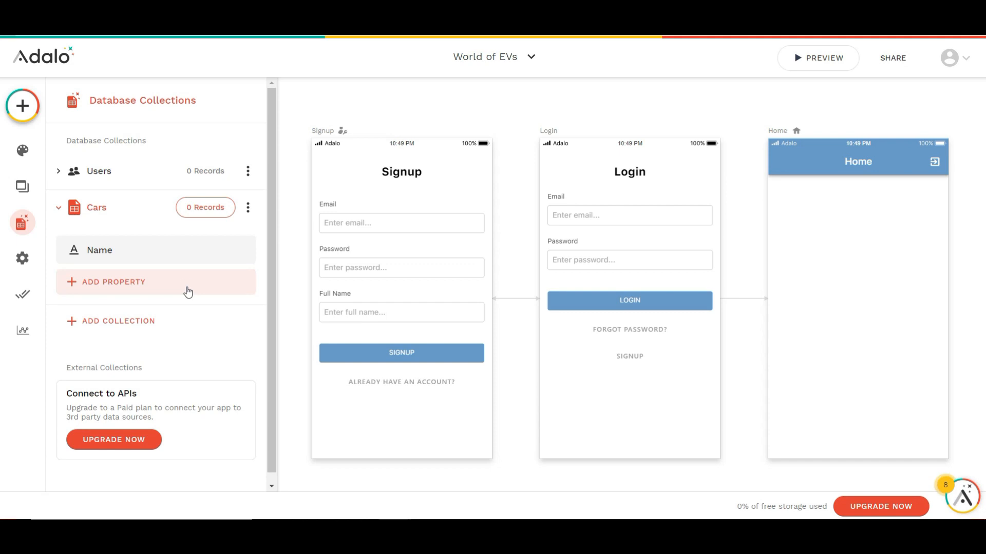
Add a Text property named "Description" to the Cars collection
left_click(187, 290)
left_click(125, 66)
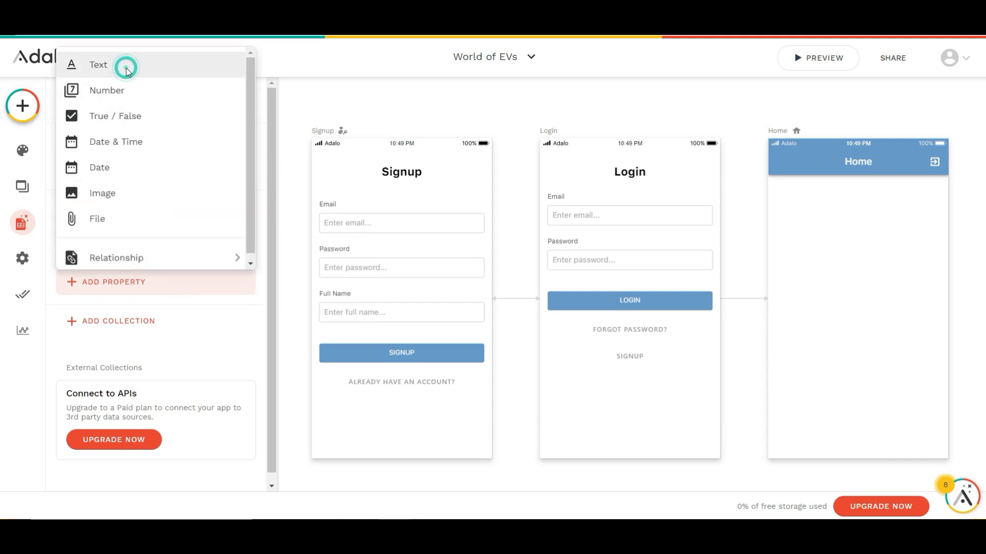
double_click(123, 381)
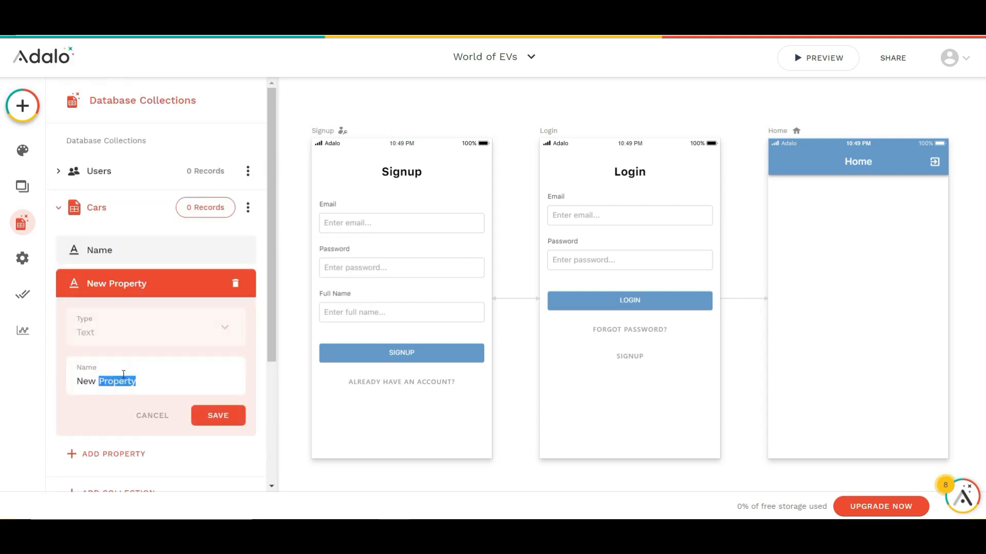
key("BackSpace")
key("BackSpace")
key("BackSpace")
key("BackSpace")
key("BackSpace")
type("Description")
left_click(211, 413)
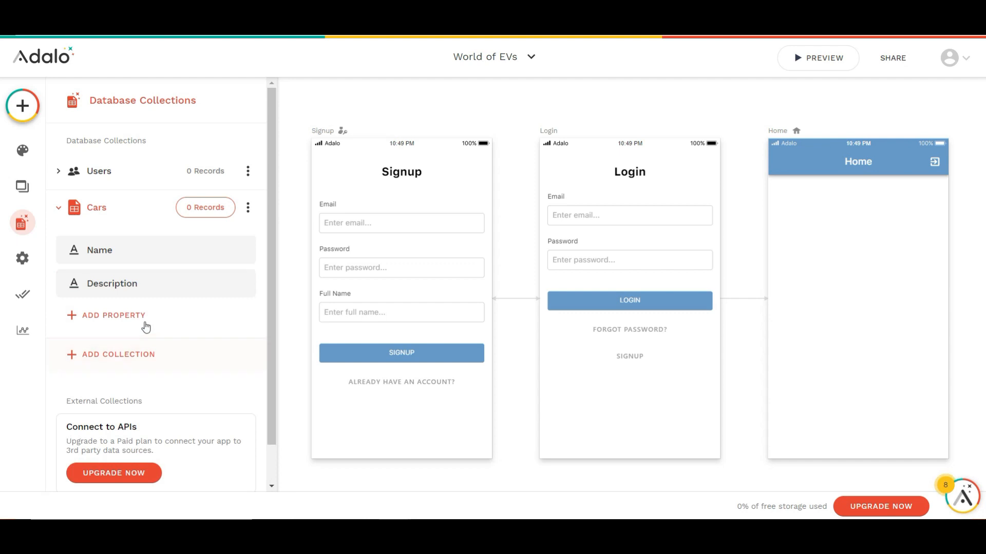
Add a Text property named "Location" to the Cars collection
left_click(144, 325)
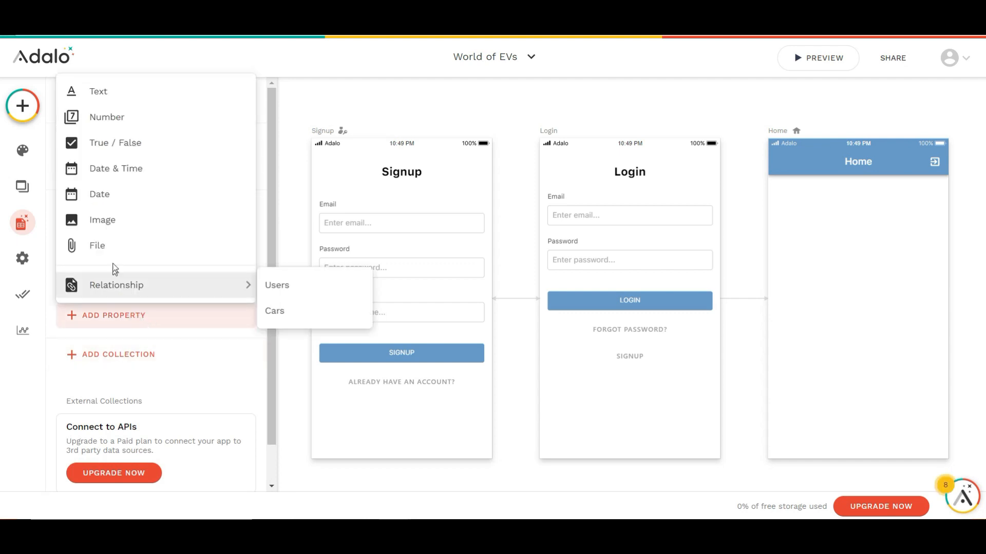
left_click(117, 104)
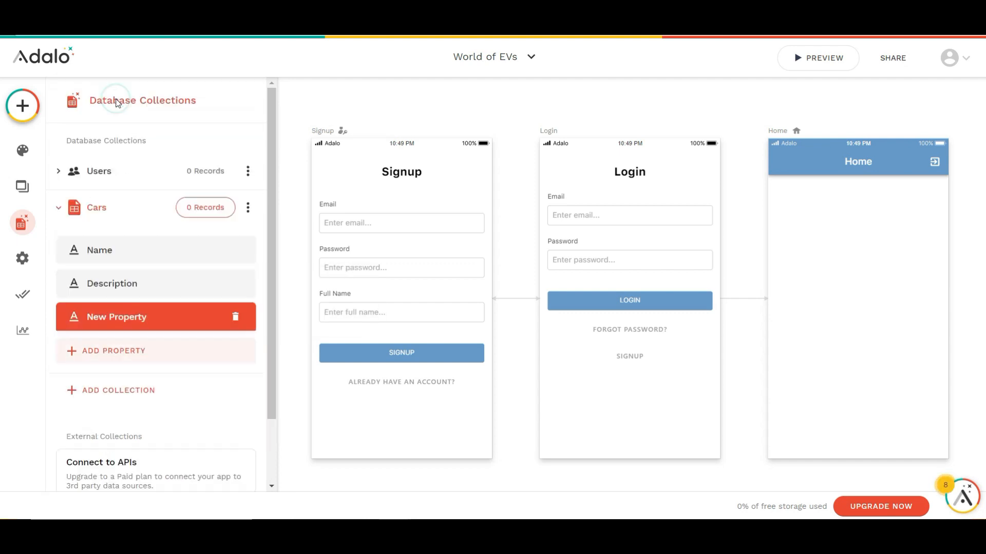
left_click_drag(144, 416, 66, 430)
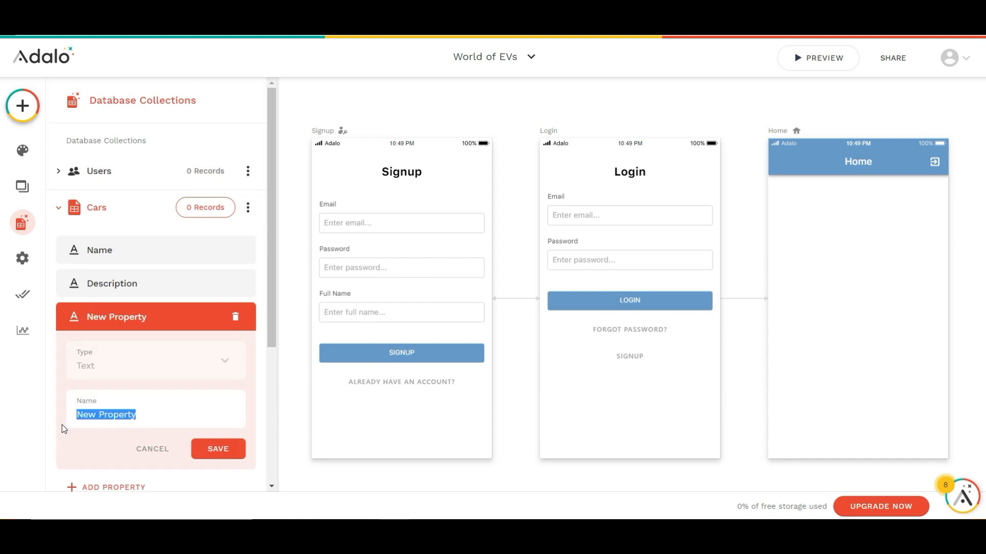
type("Location")
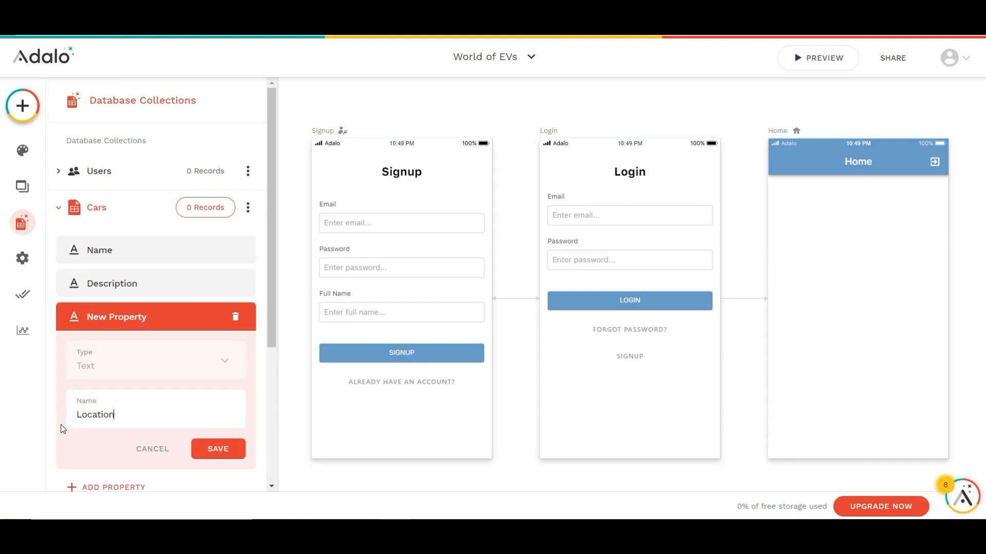
left_click(218, 449)
Add a Number property named "Price" to the Cars collection
left_click(149, 351)
left_click(106, 151)
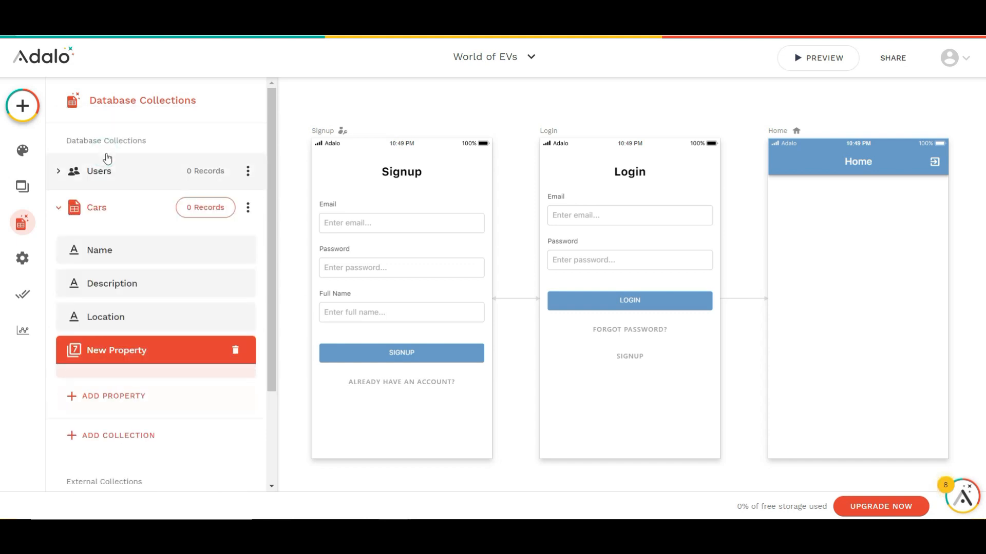
left_click_drag(138, 449, 79, 447)
type("B")
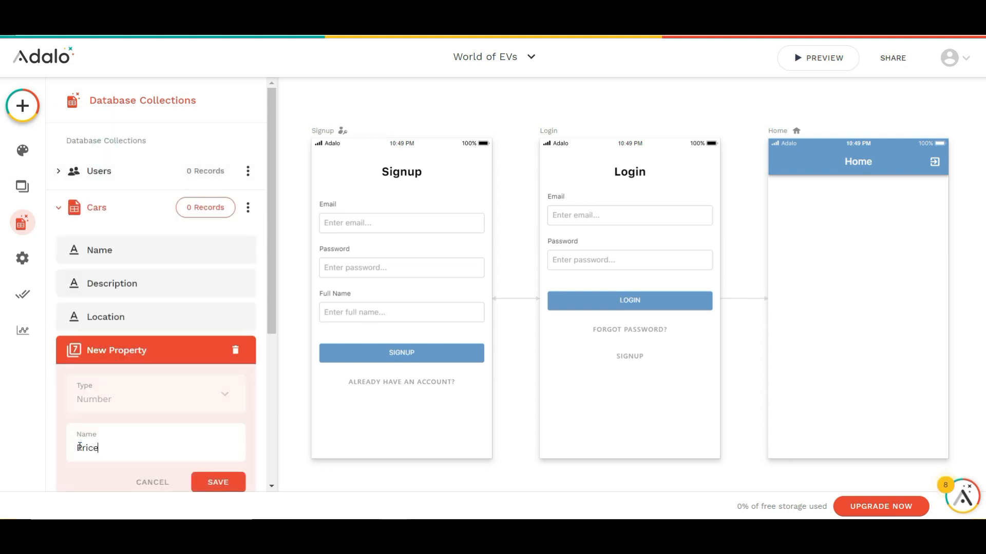
left_click(218, 482)
Add an Image property named "Image" to the Cars collection
left_click(149, 387)
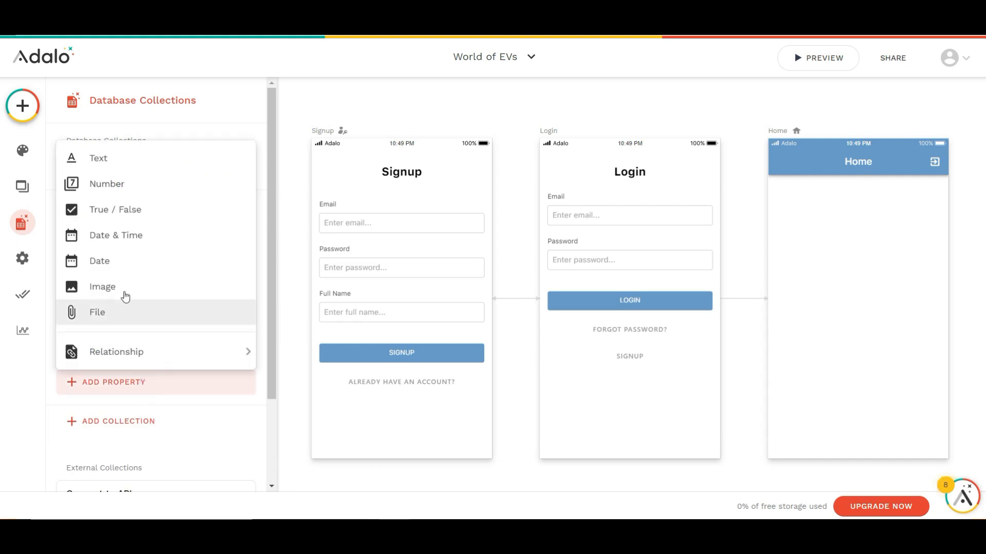
left_click(123, 289)
left_click_drag(138, 417, 73, 418)
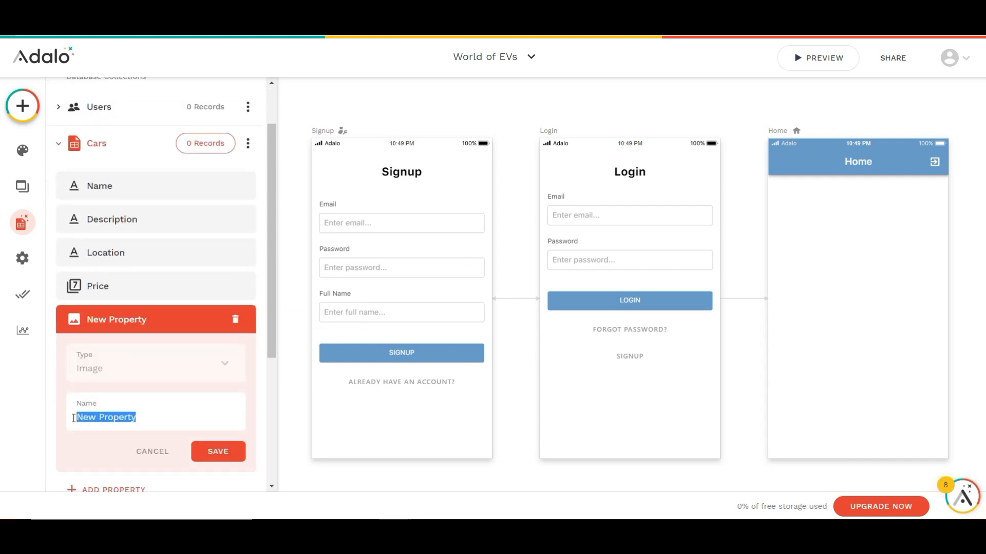
type("Image")
left_click(219, 453)
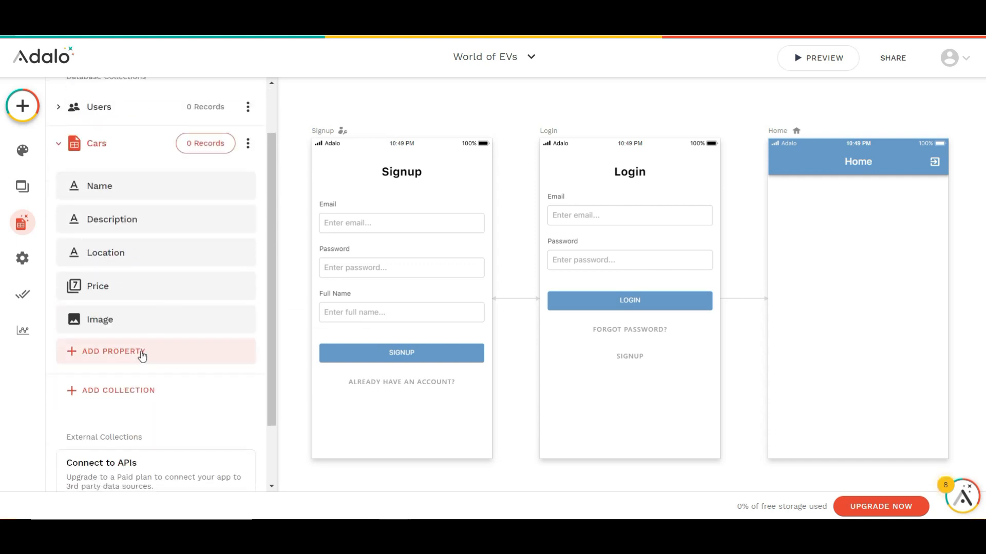
Add a relationship from Cars to Users in which a user can have multiple cars and a car belongs to one user
left_click(138, 350)
mouse_move(155, 333)
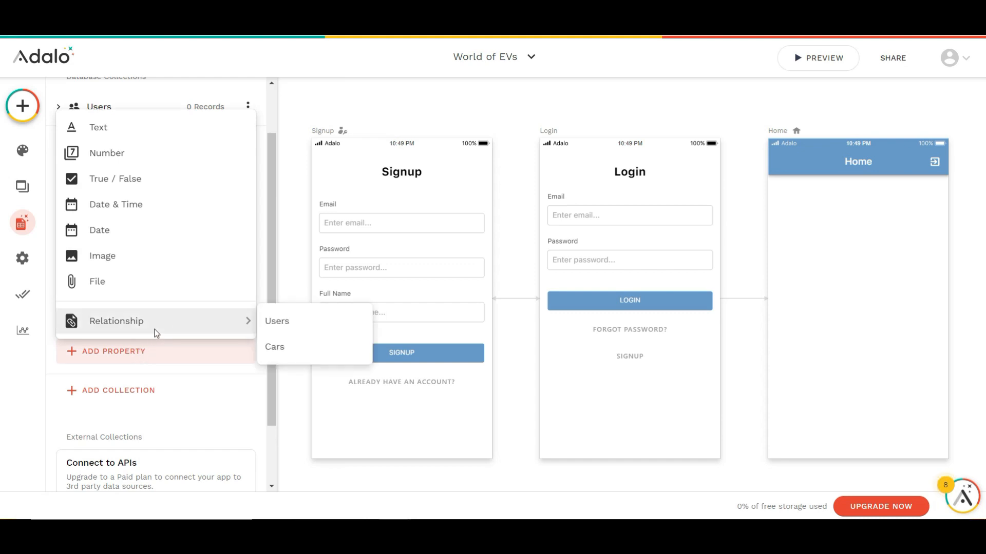
left_click(270, 322)
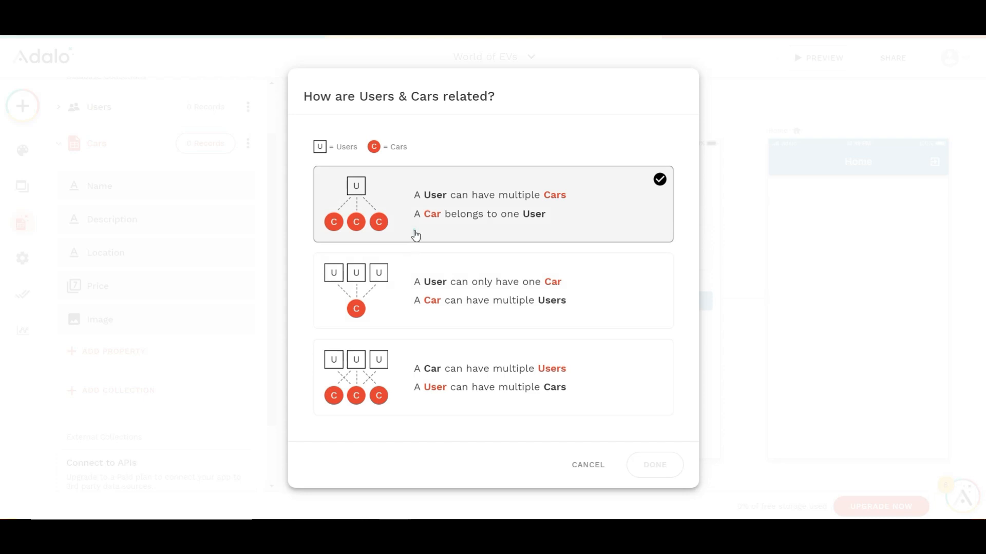
left_click(416, 235)
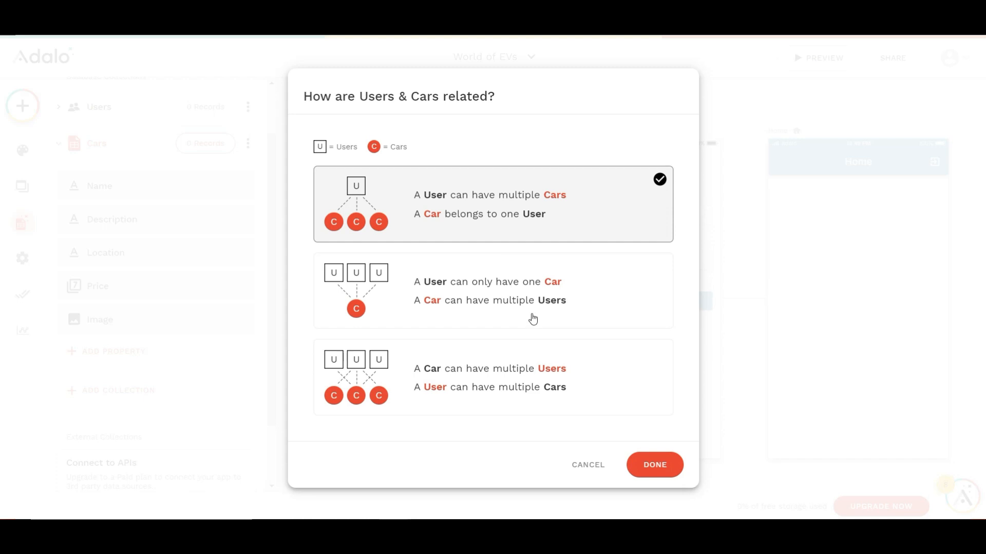
left_click(645, 465)
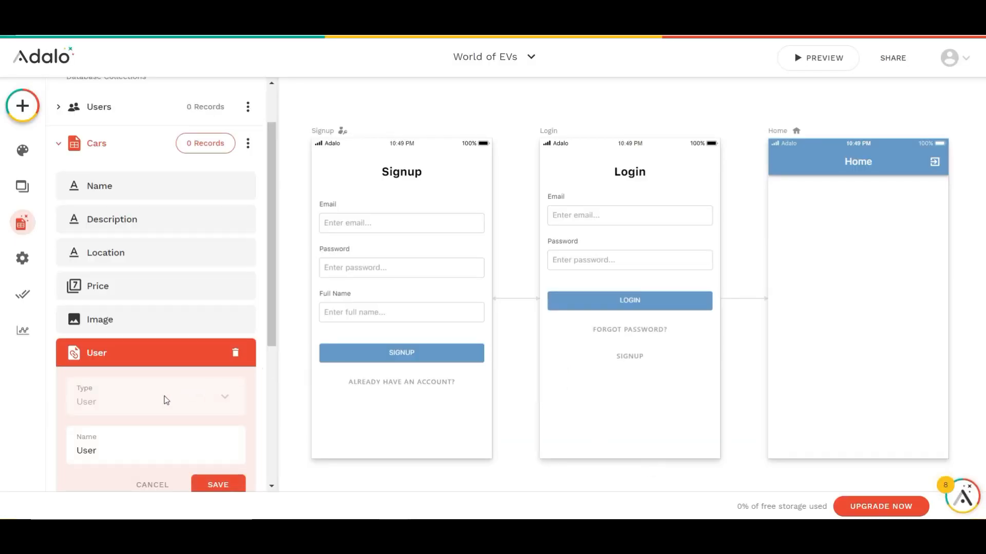
Rename the Cars relationship property in the Users collection to "Cars Owned"
left_click(150, 113)
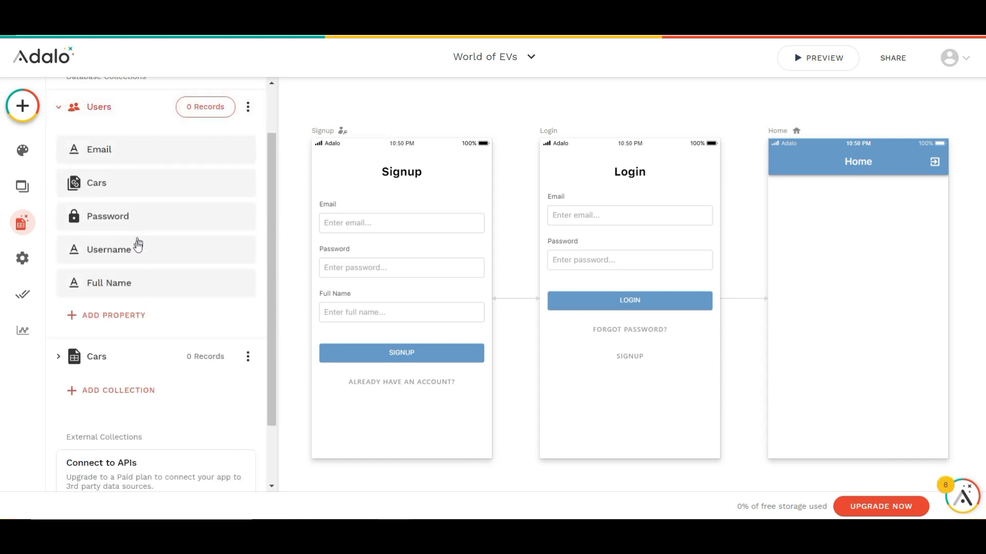
left_click(108, 192)
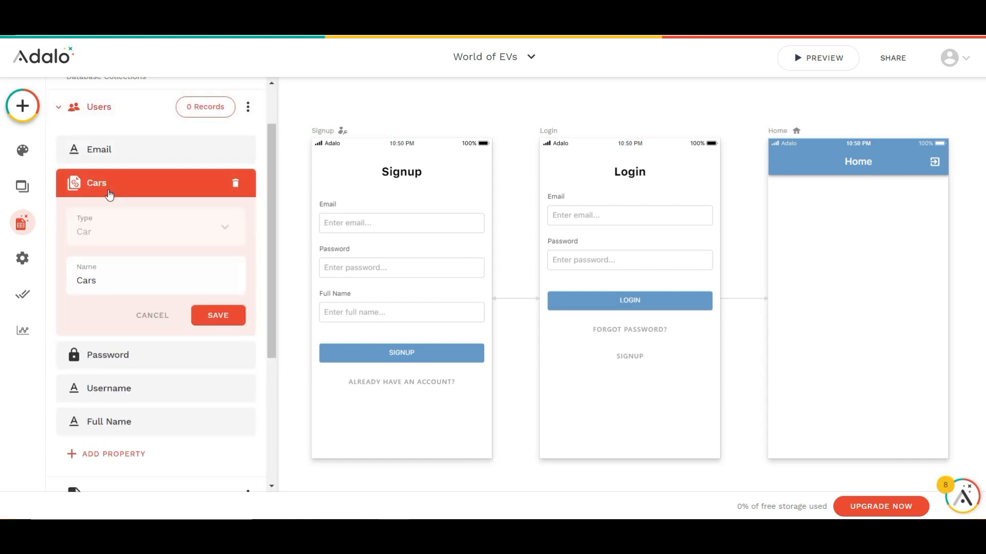
double_click(121, 278)
left_click(120, 278)
type("Owned")
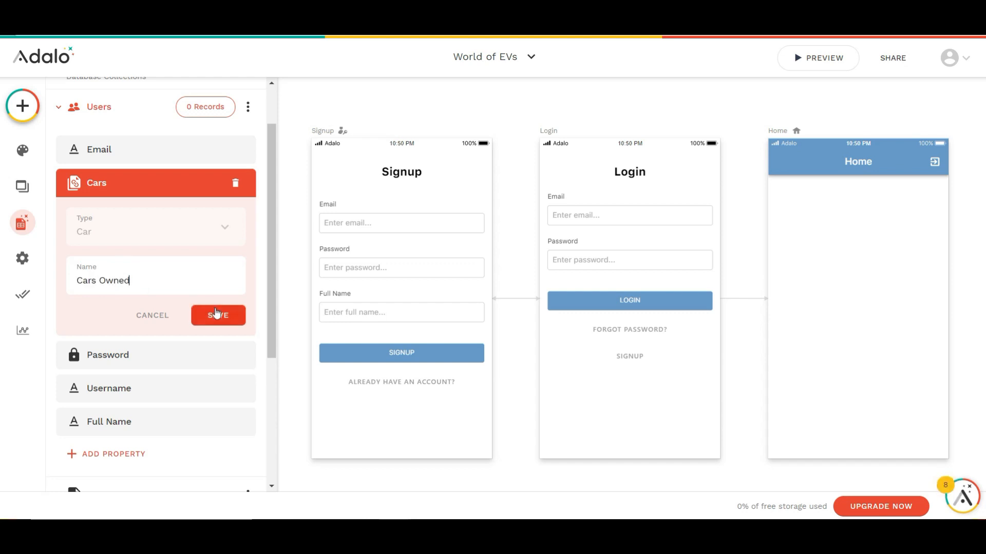
left_click(213, 314)
Rename the User relationship property in the Cars collection to "Owner"
left_click(172, 366)
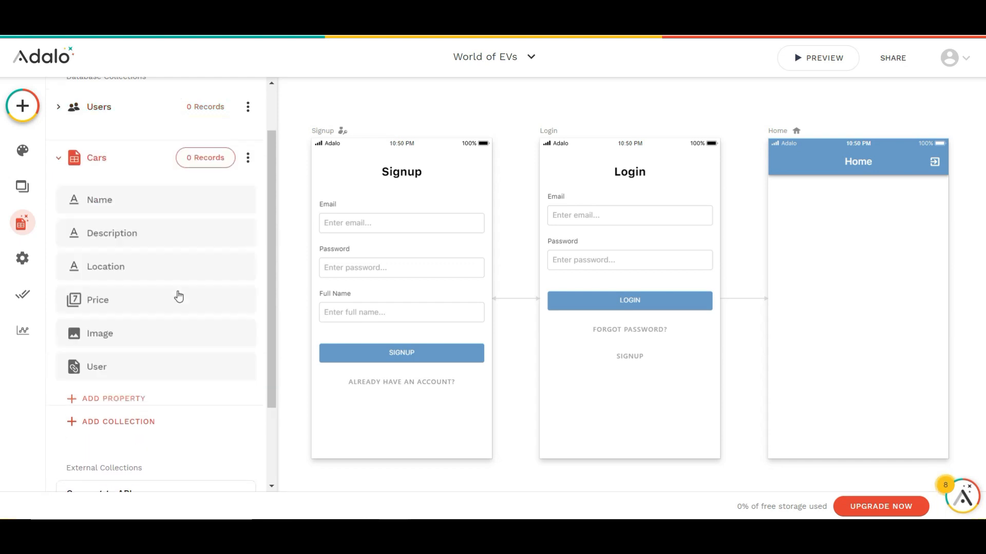
left_click(143, 354)
double_click(108, 455)
type("Owner")
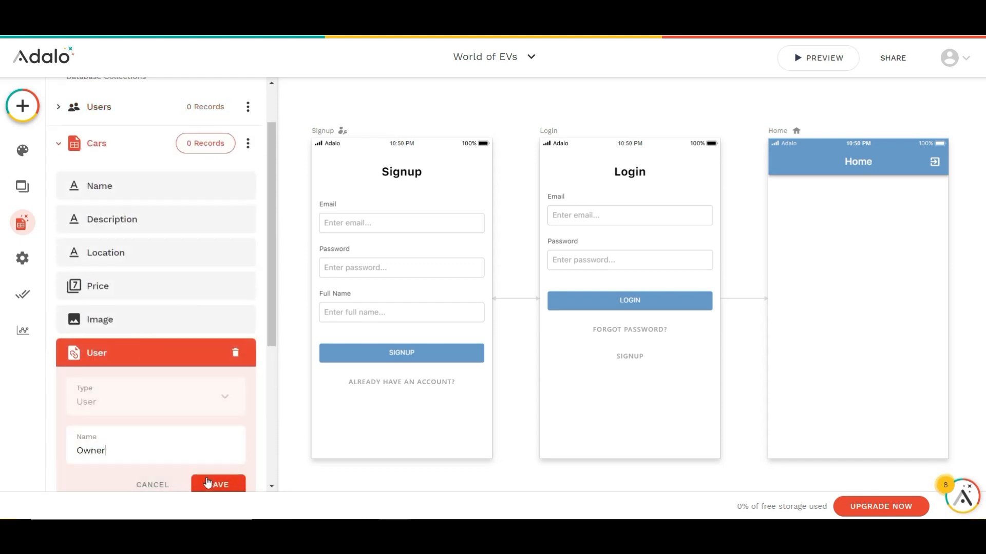
left_click(208, 483)
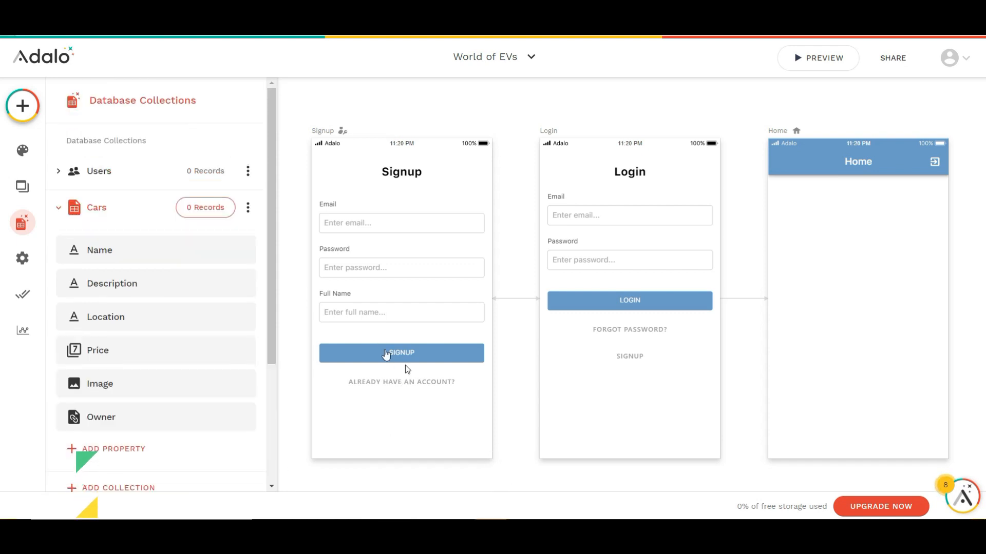
Add a Tab Bar navigation component at the bottom of the Home screen
left_click(20, 106)
scroll(137, 216, "down", 3)
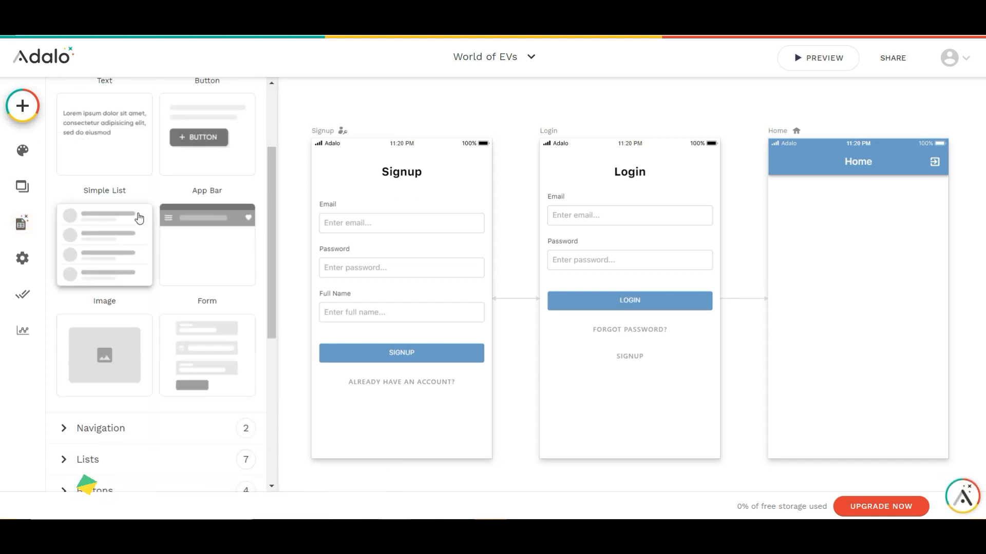
scroll(138, 221, "down", 3)
left_click(131, 298)
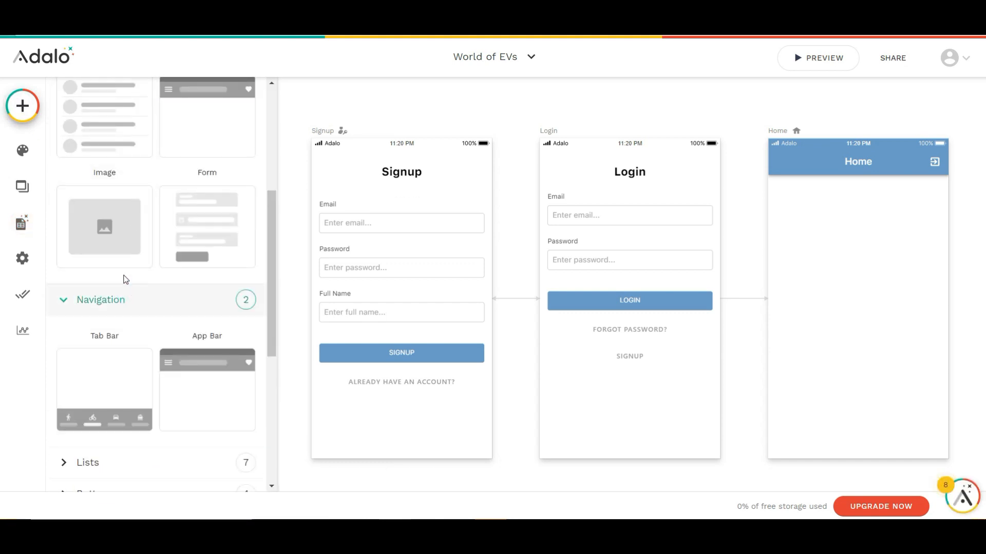
scroll(126, 280, "down", 2)
left_click_drag(110, 320, 837, 421)
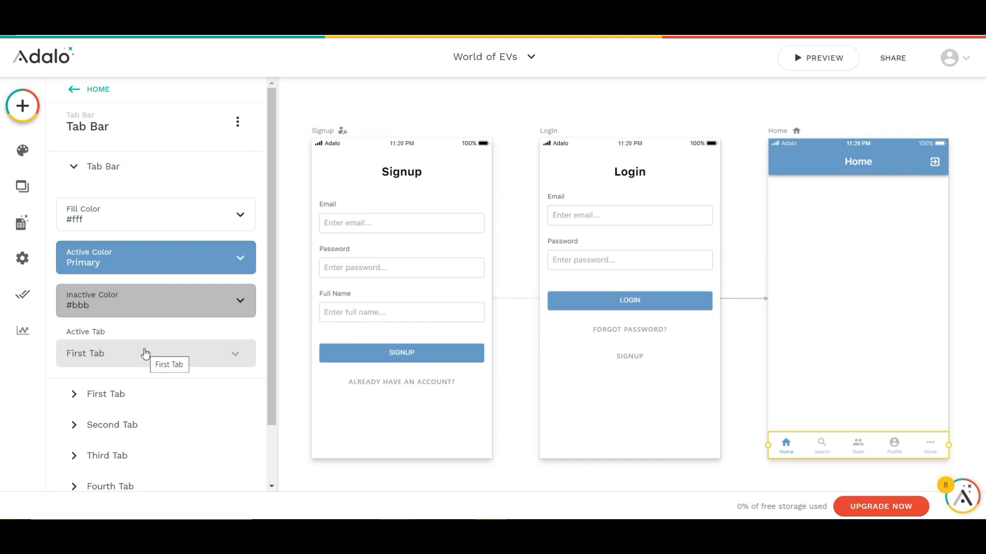
Disable the fourth and fifth tabs of the Home screen's tab bar
scroll(148, 371, "down", 1)
left_click(128, 424)
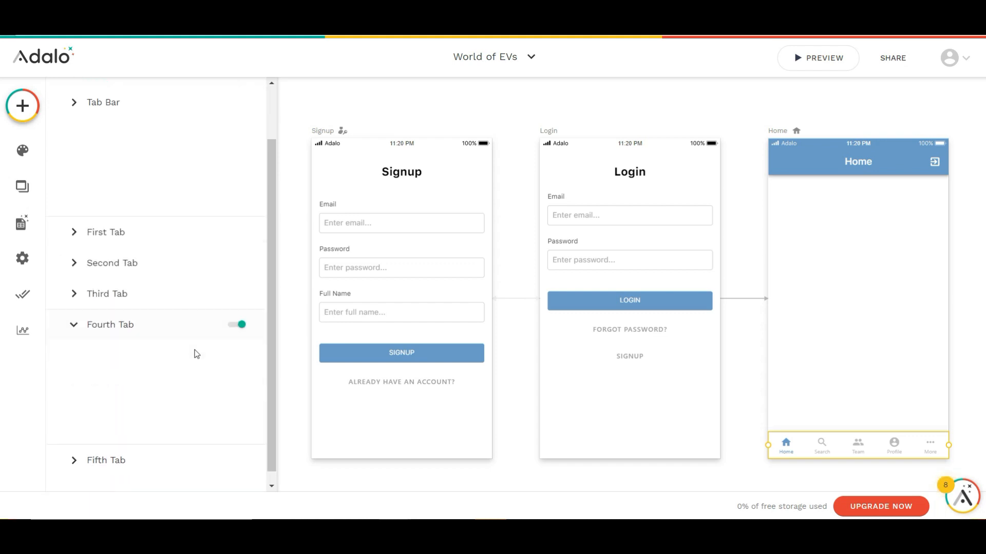
left_click(237, 226)
left_click(182, 376)
left_click(237, 322)
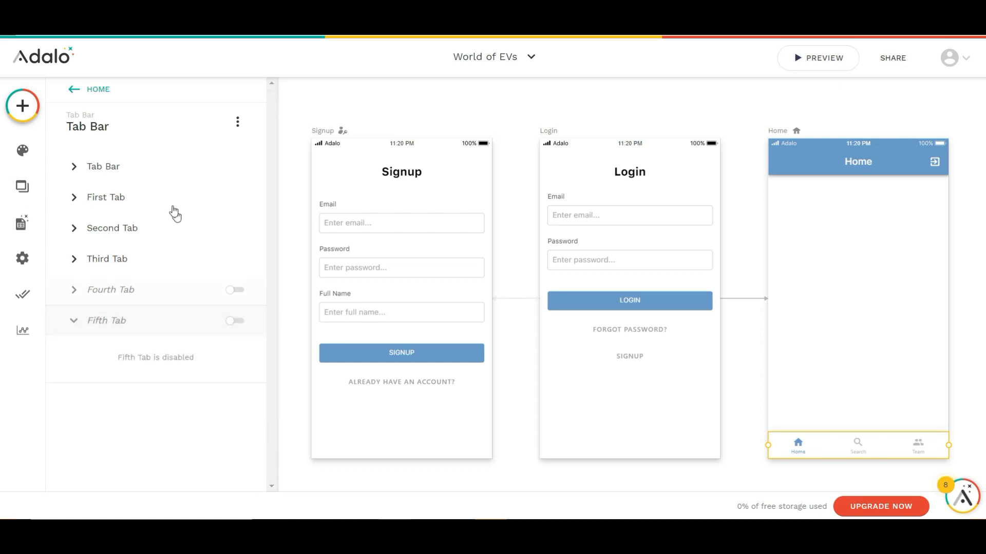
Change the icon of the tab bar's first tab to the list icon
left_click(148, 196)
left_click(144, 256)
type("list")
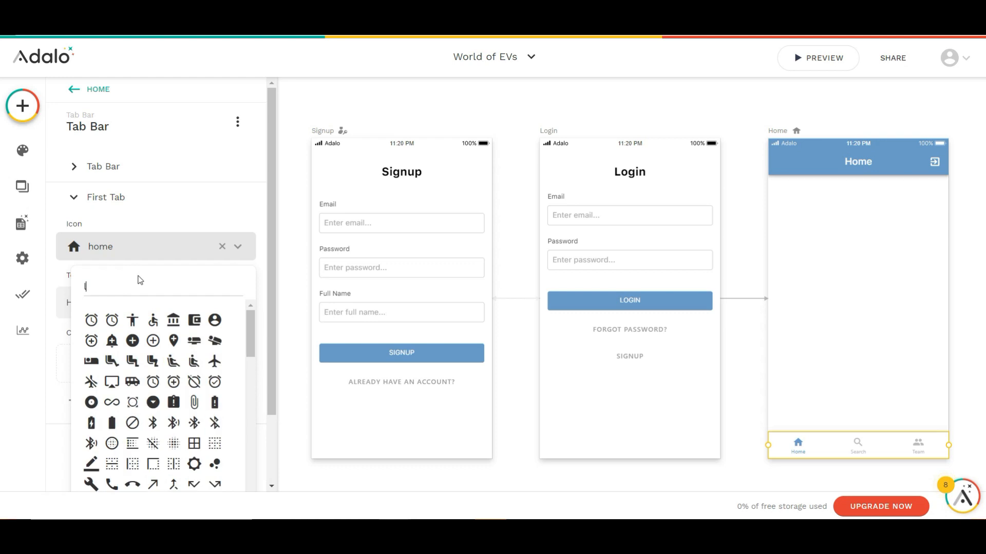
left_click(129, 318)
Give the tab bar's second tab the directions_car icon and the text "My Cars"
left_click(124, 278)
type("car")
left_click(141, 355)
left_click(121, 331)
type("My Car")
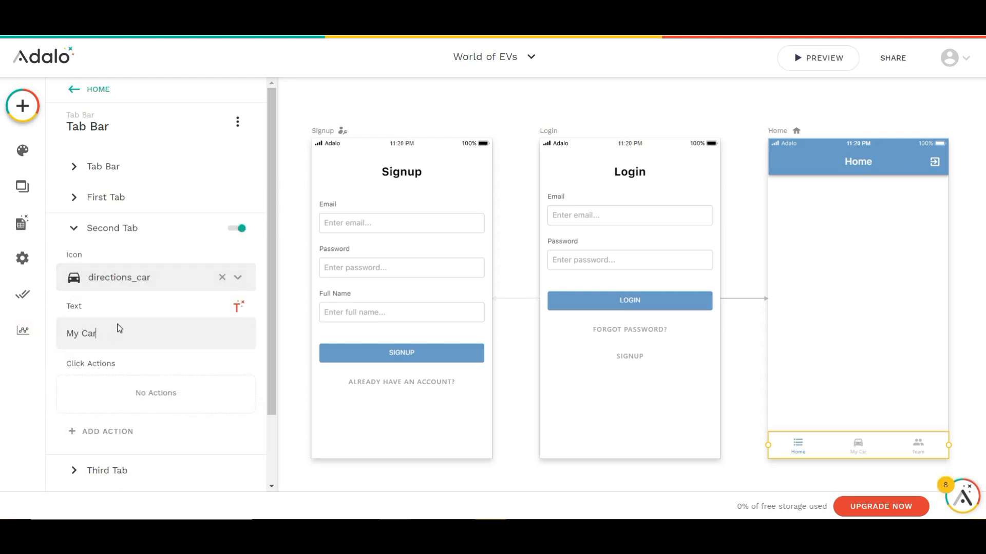
type("s")
Set the third tab's text to "Profile" and give it an account icon
left_click(107, 470)
double_click(75, 365)
type("Profile")
left_click(128, 308)
type("acc")
left_click(92, 403)
Add a text component below the Home screen's header reading "Listings (Car count cars)", with the Cars collection's count inserted as a dynamic value
left_click(23, 117)
left_click_drag(87, 253, 796, 184)
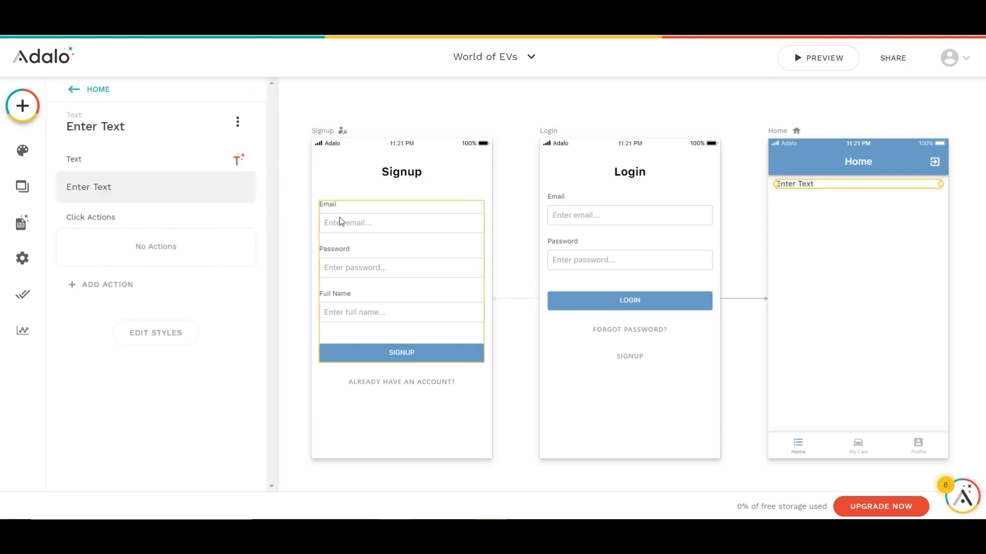
type("Listings (")
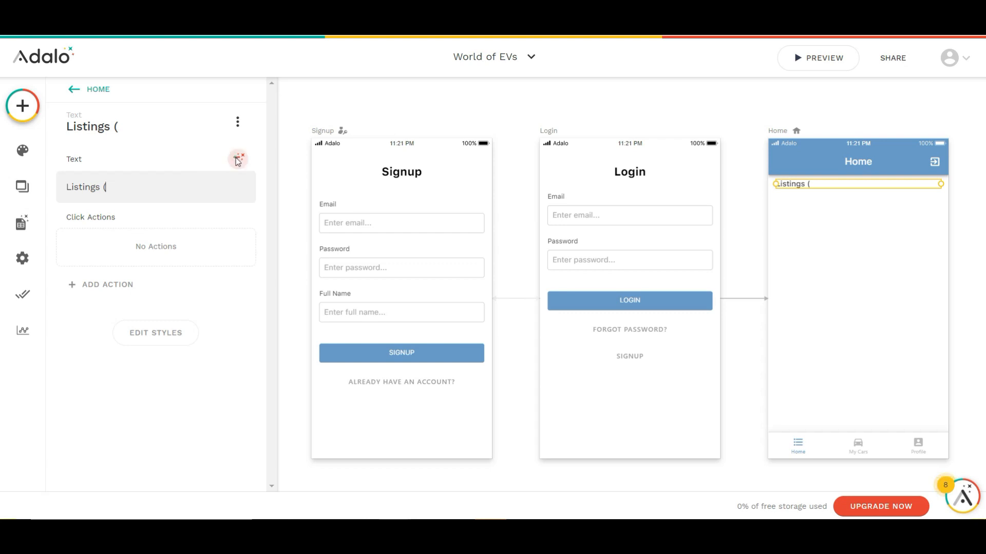
left_click(238, 160)
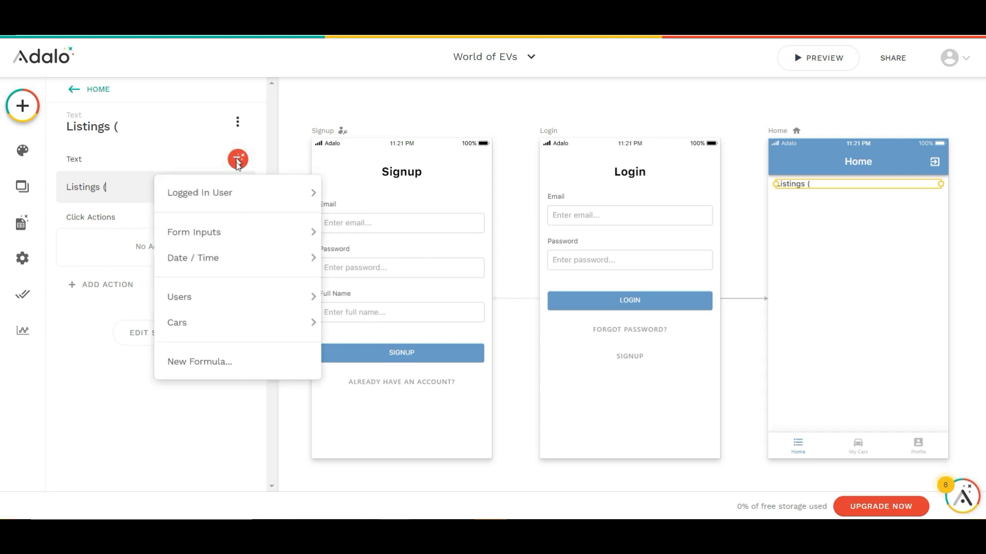
mouse_move(322, 308)
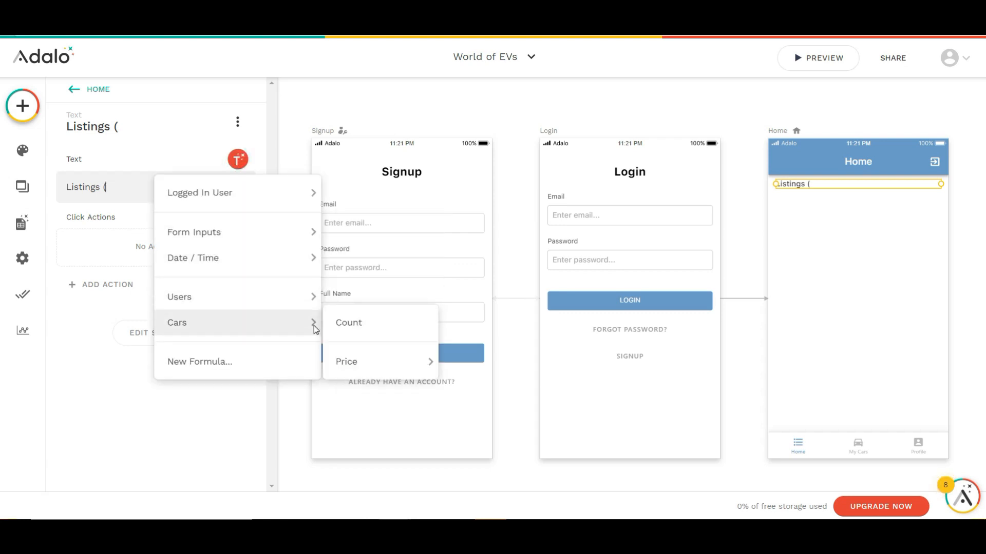
left_click(343, 328)
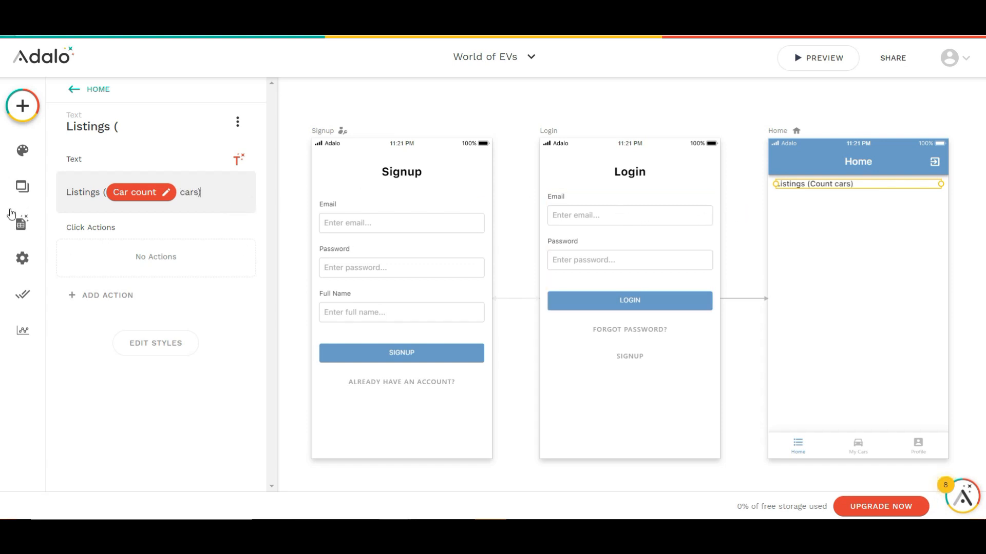
Add a single-column list of title-and-subtitle cards directly below the Listings text on the Home screen
left_click(23, 107)
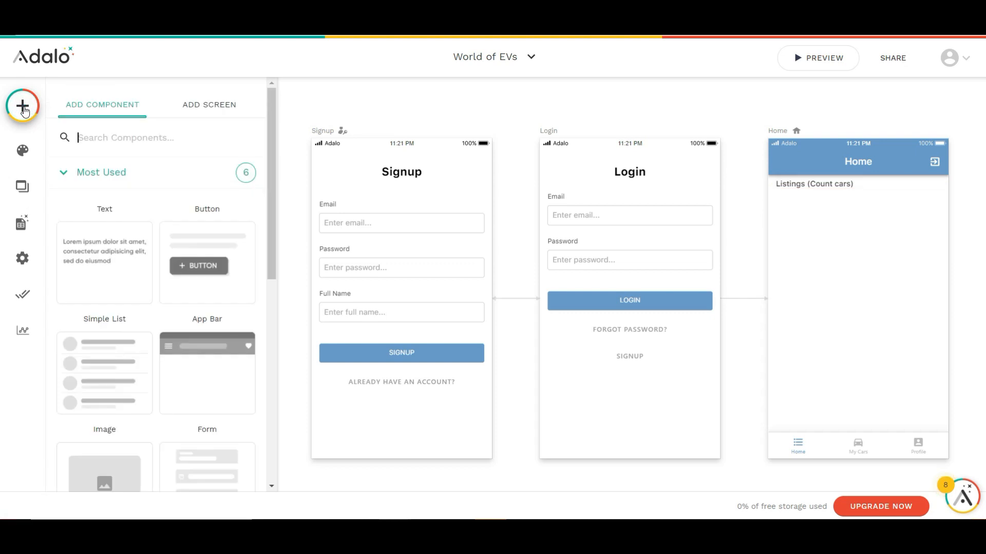
scroll(114, 329, "down", 5)
left_click(114, 333)
scroll(114, 335, "down", 4)
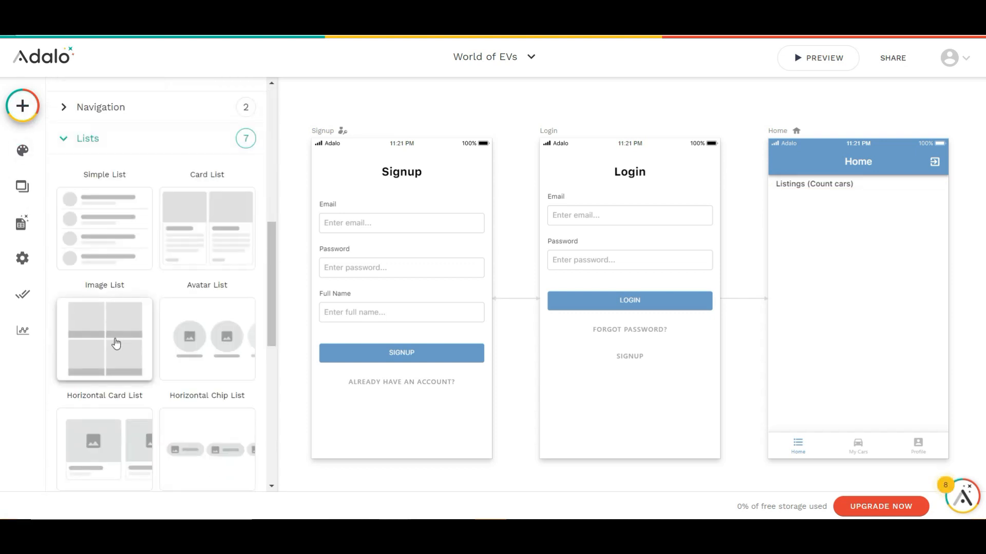
scroll(113, 340, "down", 3)
left_click_drag(110, 415, 860, 254)
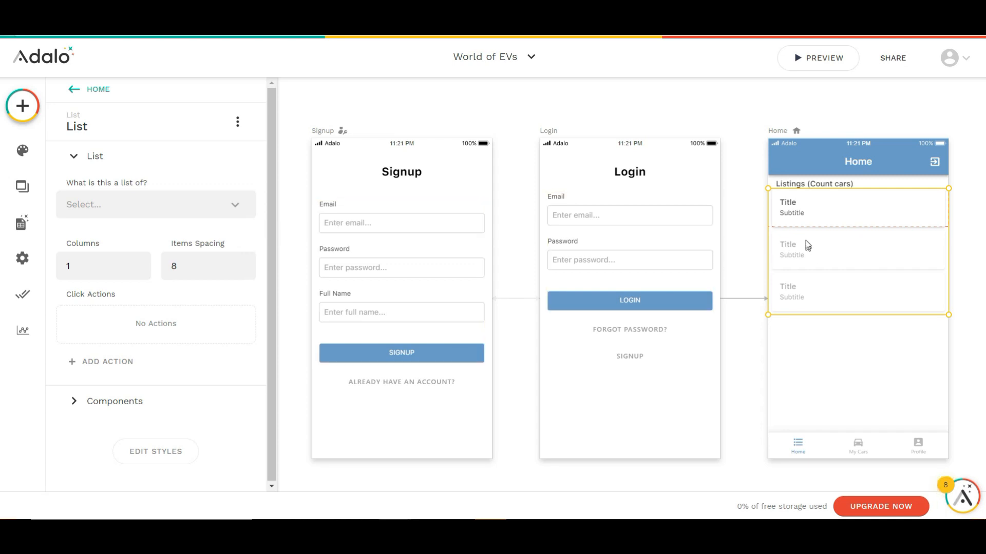
Stretch the list card's background rectangle downward to roughly three times its height
left_click(815, 211)
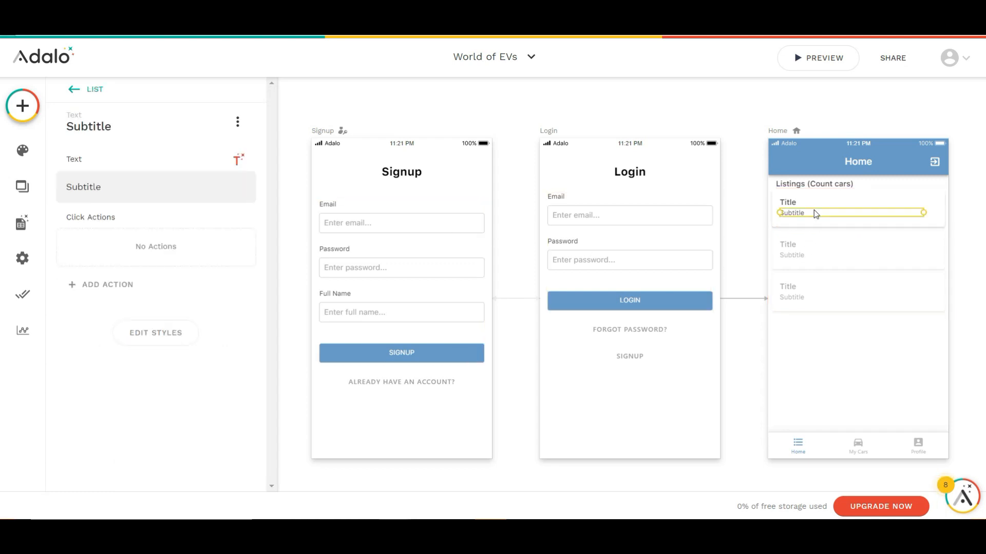
left_click(819, 224)
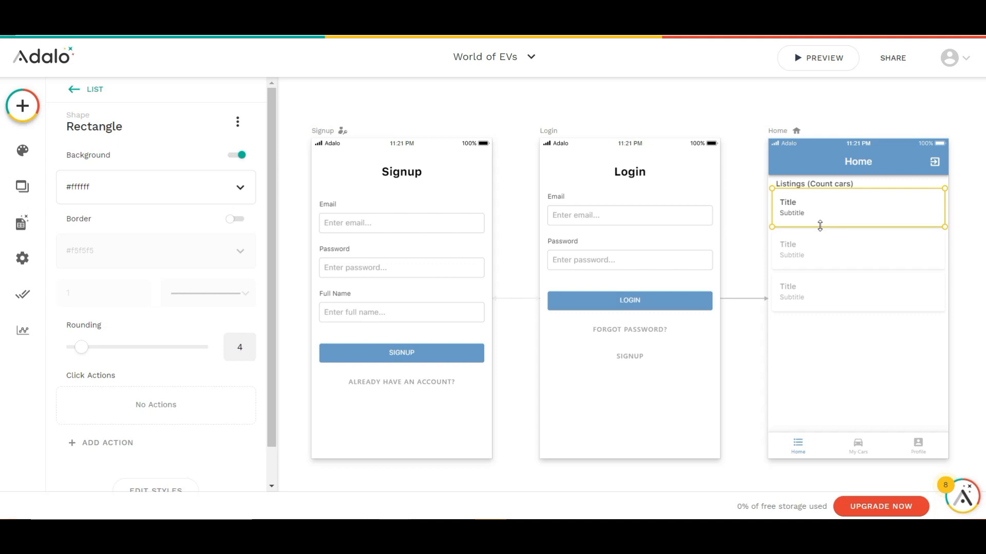
left_click_drag(822, 227, 826, 307)
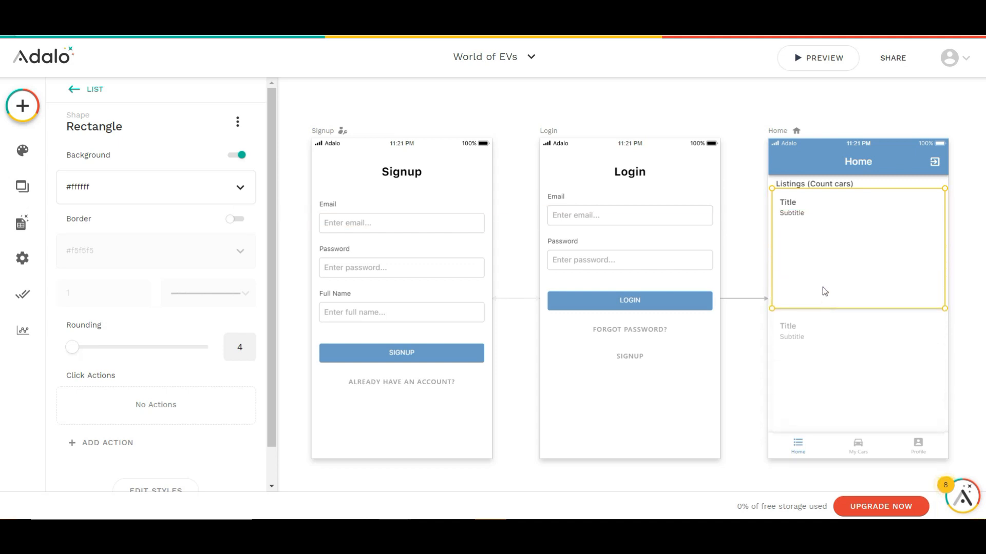
Move the card's title and subtitle together to the lower part of the enlarged card
left_click(792, 203)
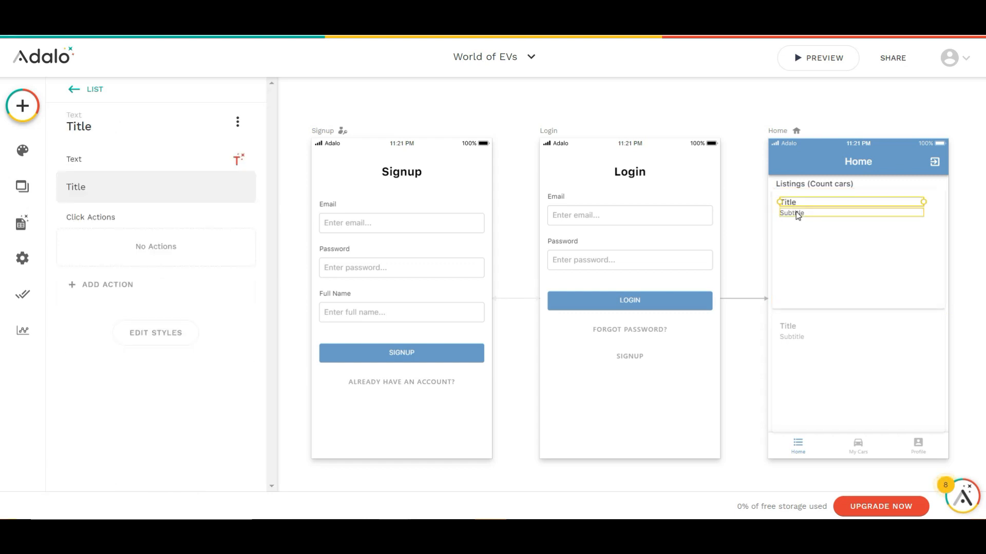
left_click(797, 216, "shift")
left_click_drag(797, 214, 793, 292)
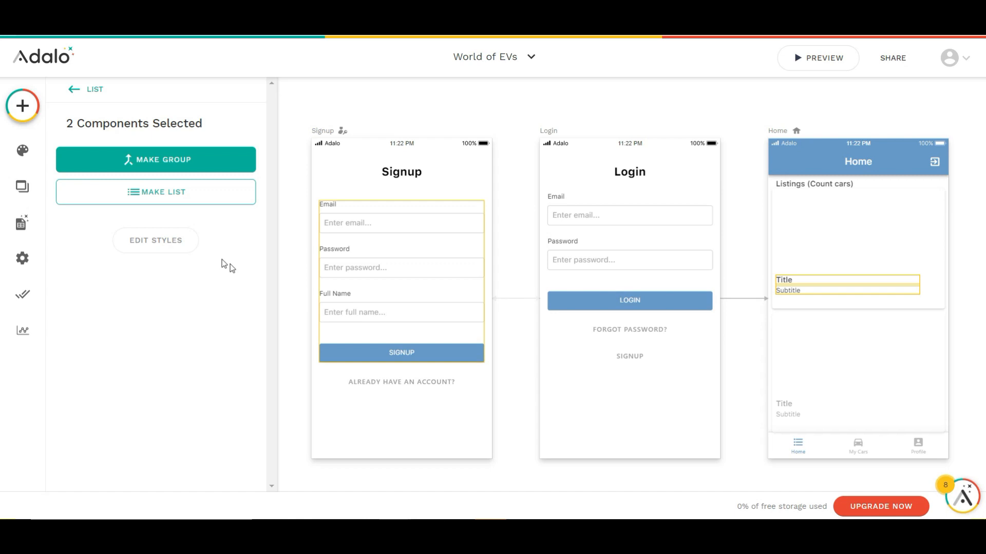
Add an image component to the list card, sized to fill the card's full width above the title
left_click(23, 106)
left_click_drag(100, 469, 860, 238)
left_click_drag(952, 282, 929, 278)
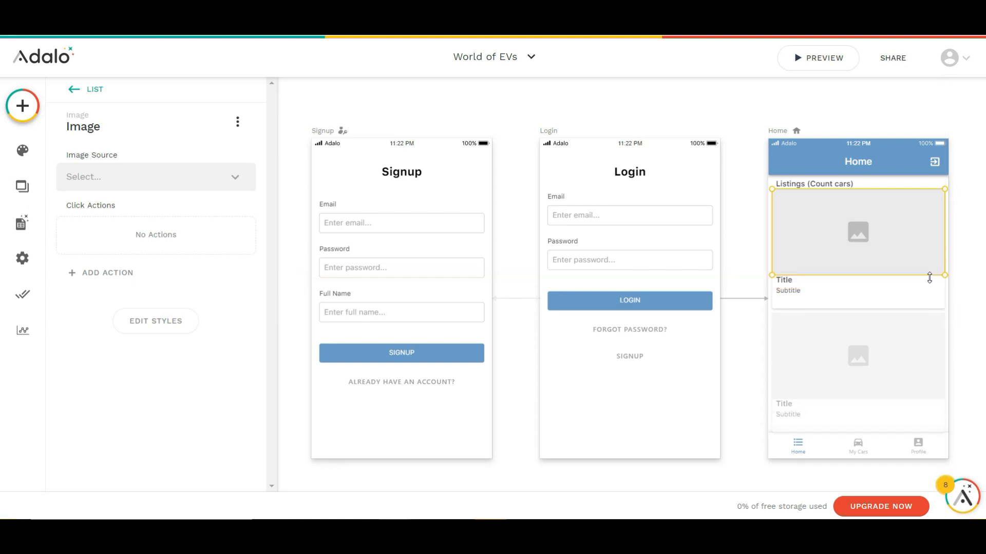
Duplicate the card's subtitle and place the copy just below the original
left_click(807, 292)
left_click_drag(806, 291, 806, 297, "alt")
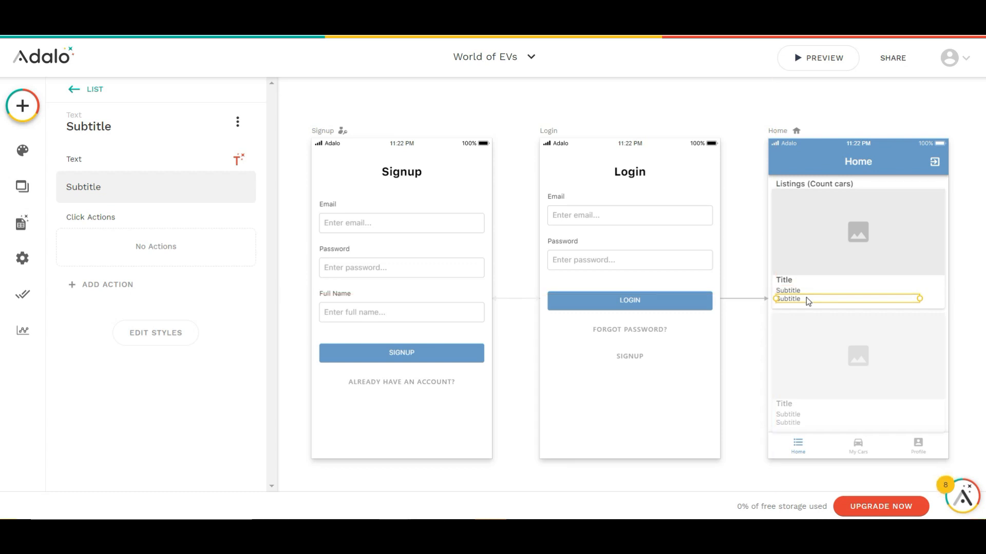
key("Down")
key("Down")
key("Down")
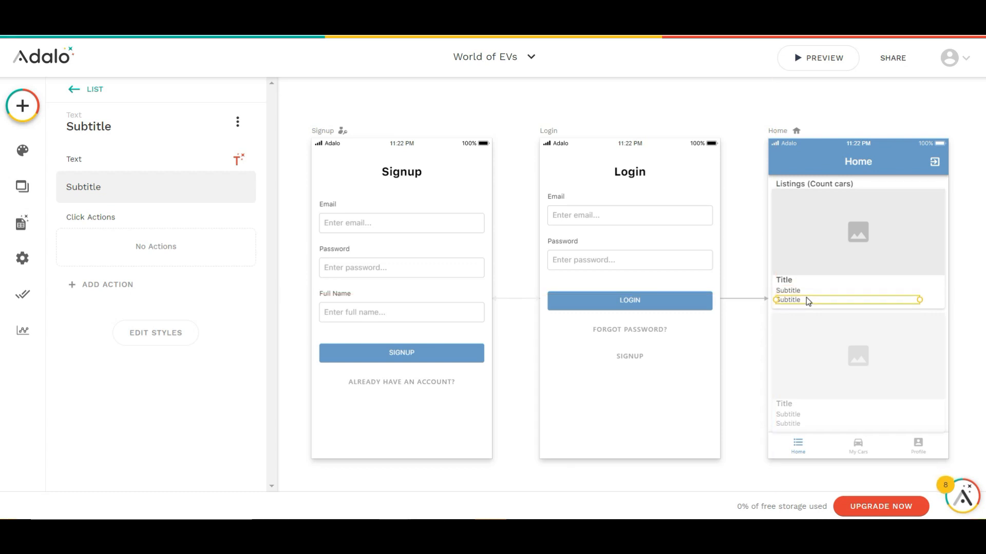
left_click(756, 244)
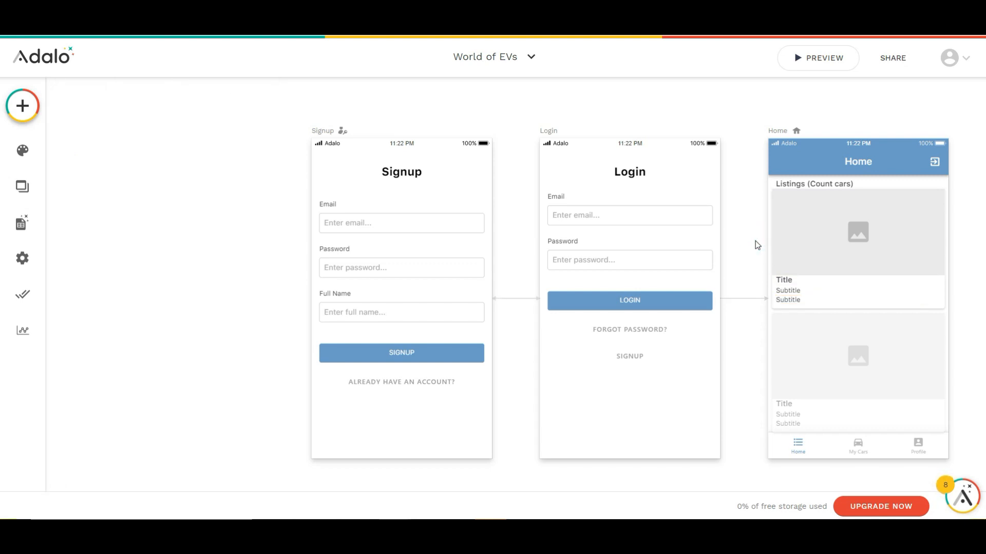
Make the Home screen's list display the Cars collection
left_click(790, 242)
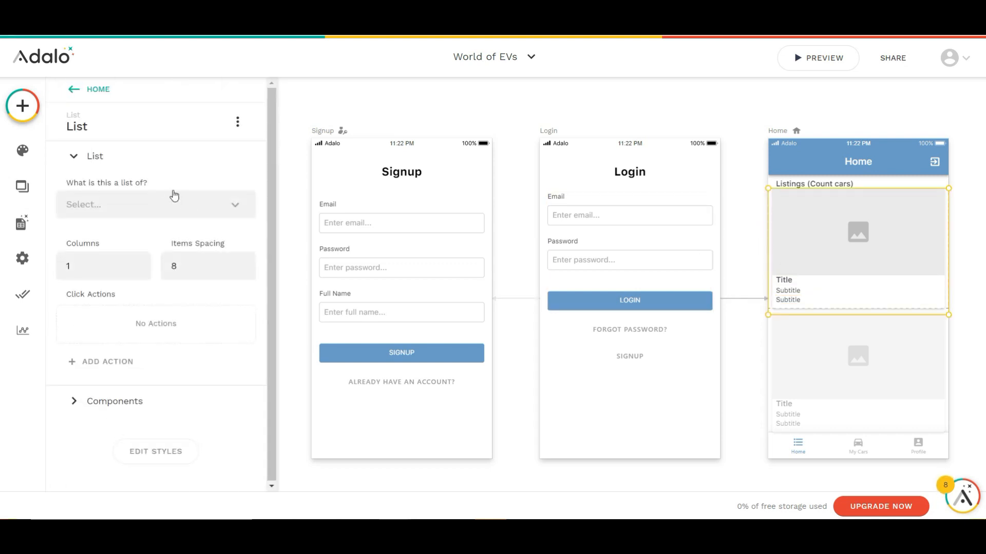
left_click(159, 203)
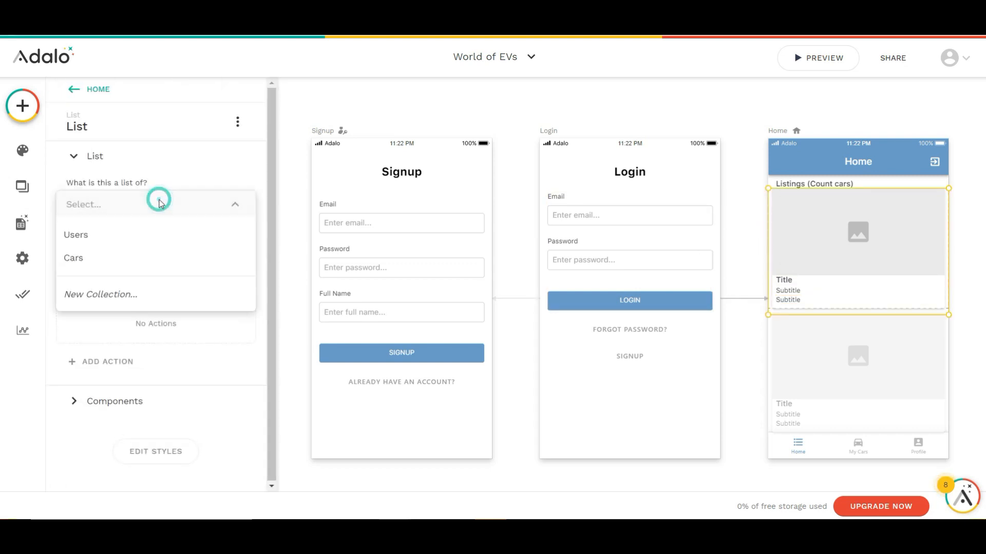
left_click(132, 258)
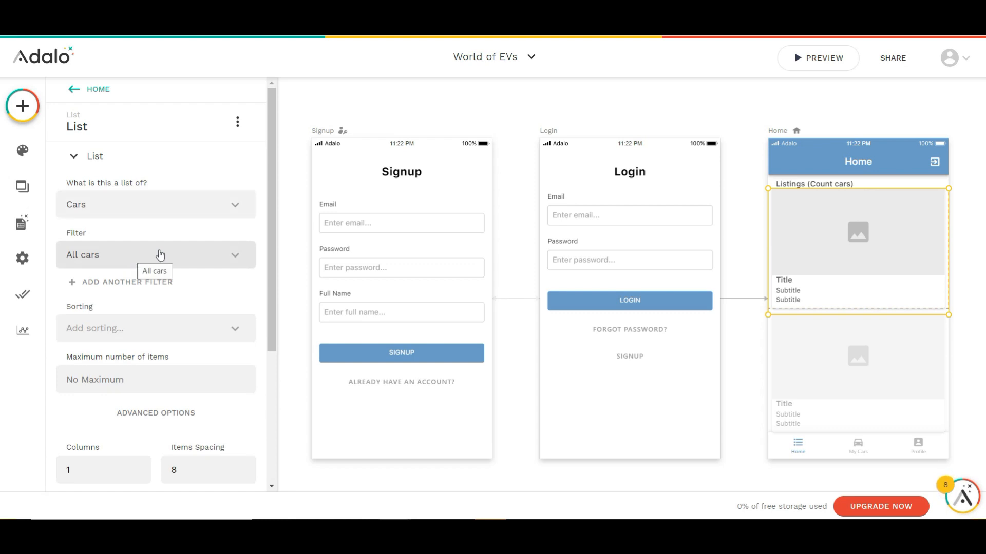
Set the card image's source to the database value Current Car > Image
left_click(794, 258)
left_click(209, 175)
mouse_move(220, 234)
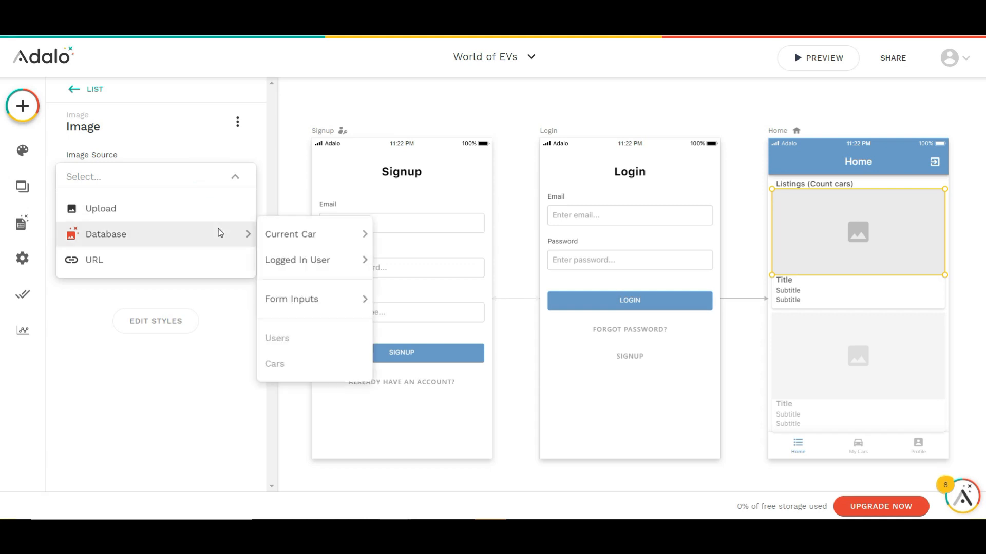
mouse_move(293, 237)
left_click(390, 238)
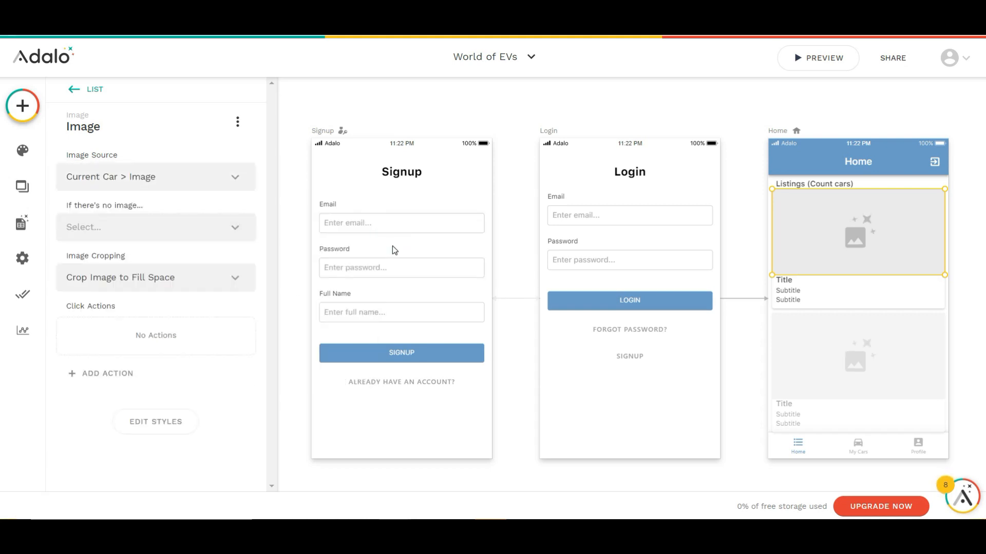
Replace the card's title text with the Current Car's Name
left_click(784, 283)
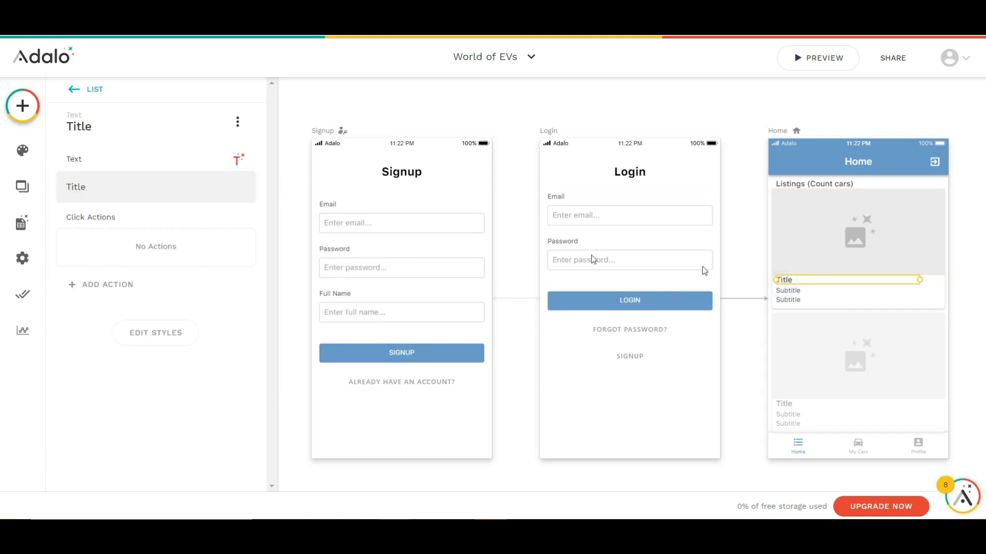
double_click(219, 190)
key("BackSpace")
left_click(235, 163)
mouse_move(205, 192)
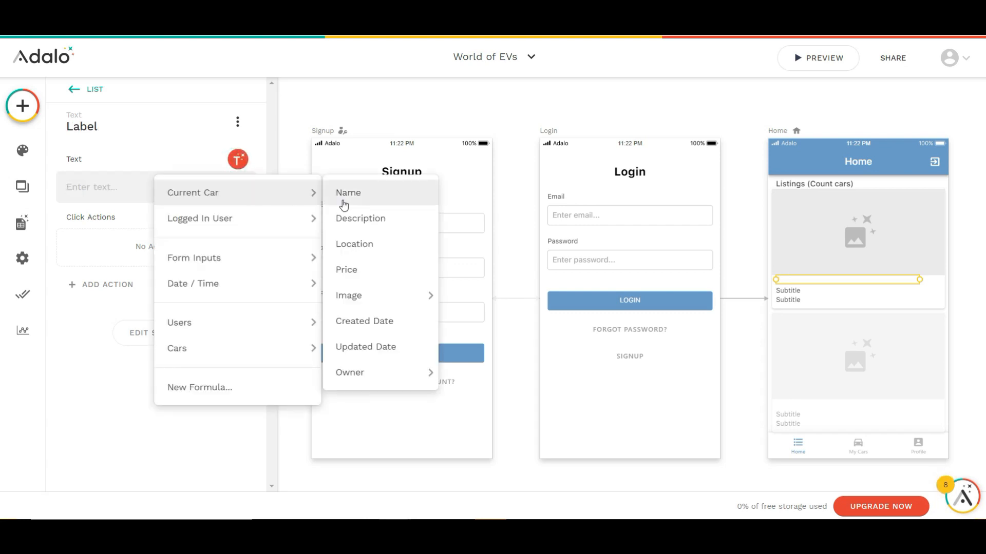
left_click(348, 192)
Replace the card's upper subtitle with the Current Car's Price, preceded by a "$" sign
left_click(783, 296)
double_click(186, 188)
key("BackSpace")
left_click(237, 159)
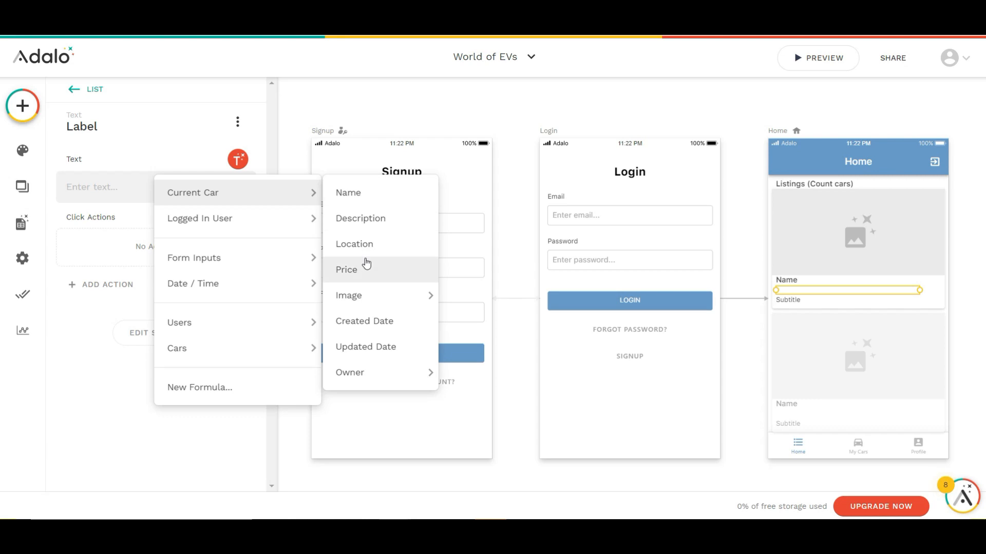
left_click(354, 264)
type("$Car price")
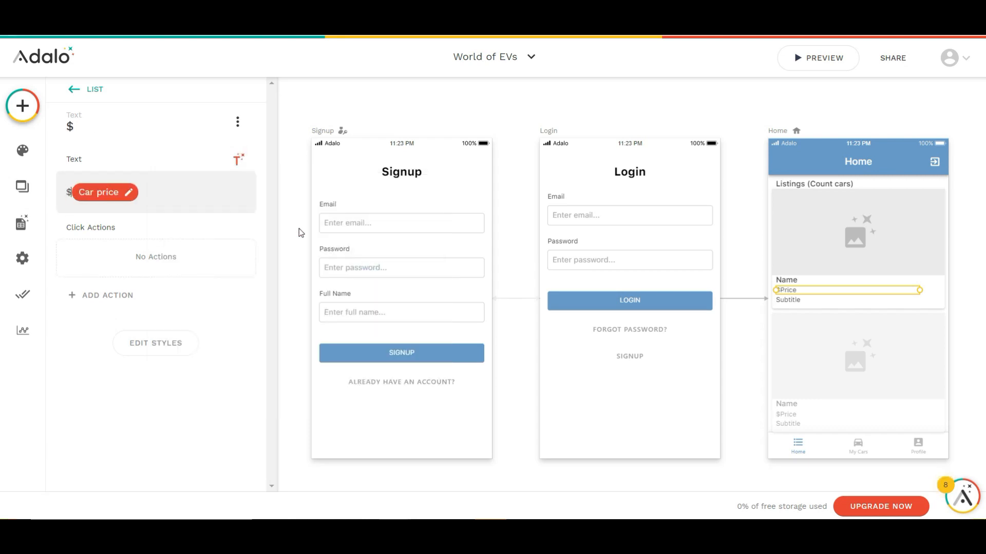
Replace the card's lower subtitle with the Current Car's Location
left_click(786, 300)
double_click(110, 187)
key("BackSpace")
left_click(237, 159)
mouse_move(251, 198)
left_click(359, 248)
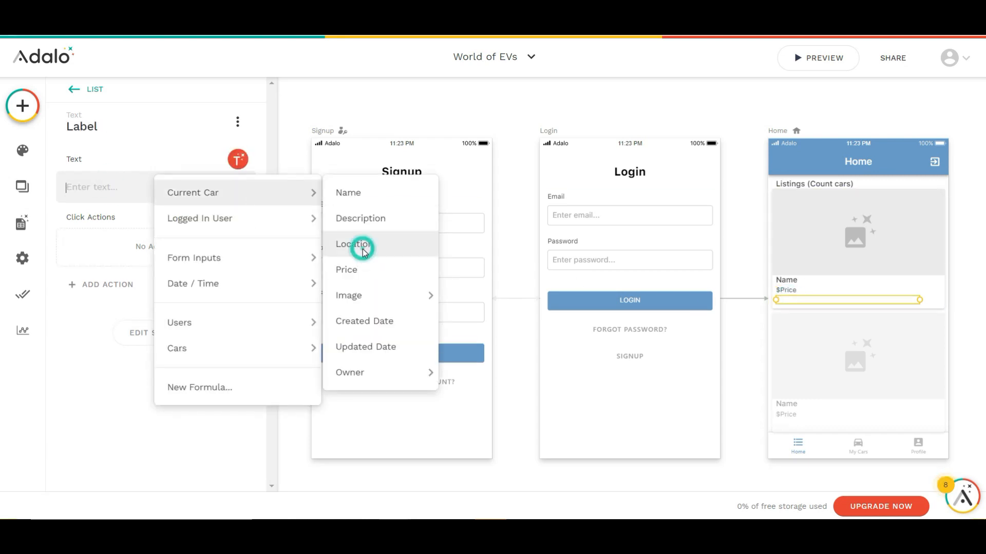
left_click(746, 240)
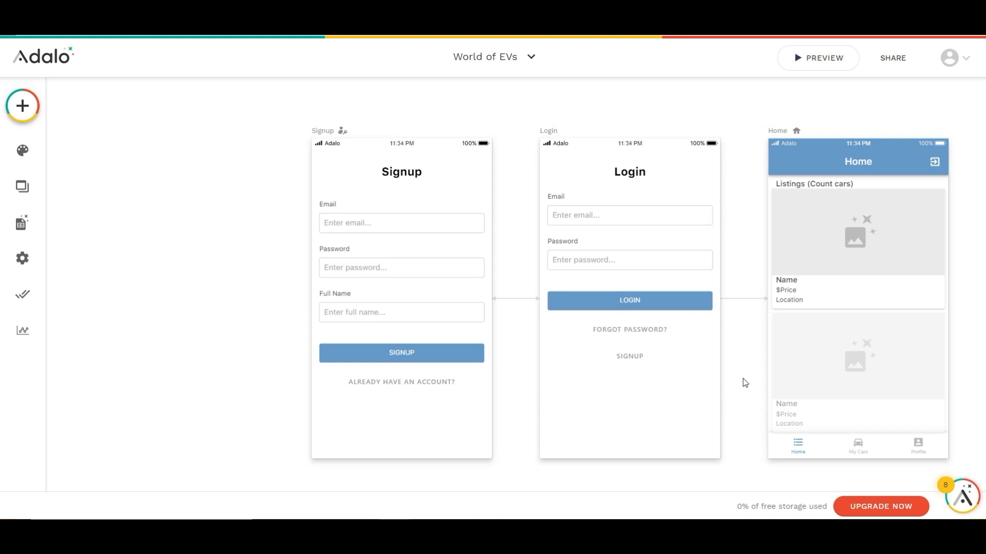
Link the Home screen's cars list to a new App Bar screen named Individual Listing
left_click_drag(752, 394, 535, 391)
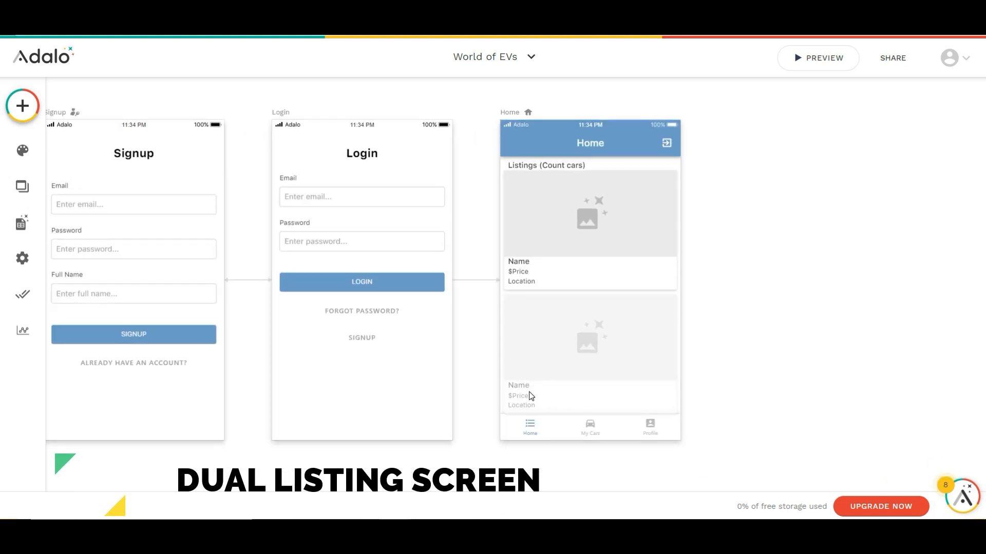
left_click(597, 331)
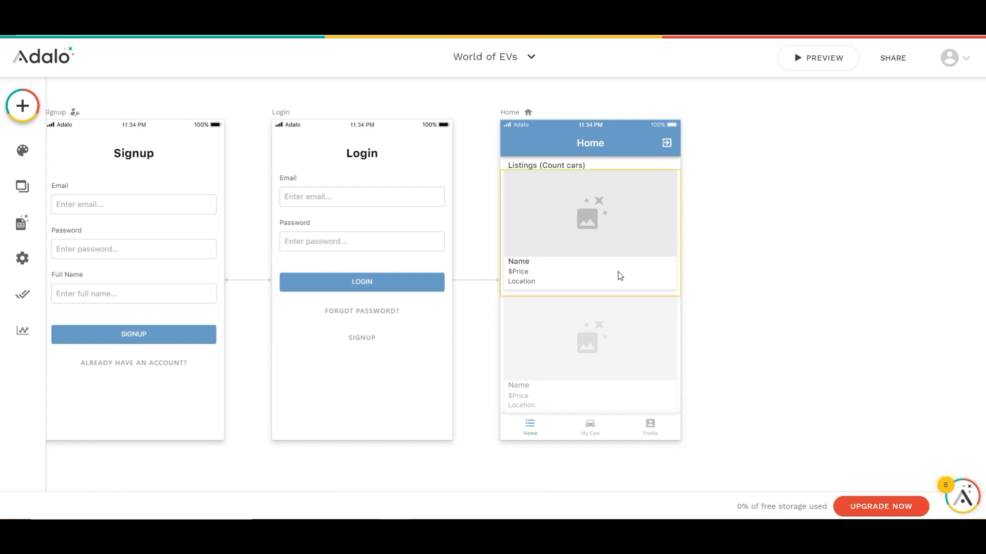
left_click(618, 272)
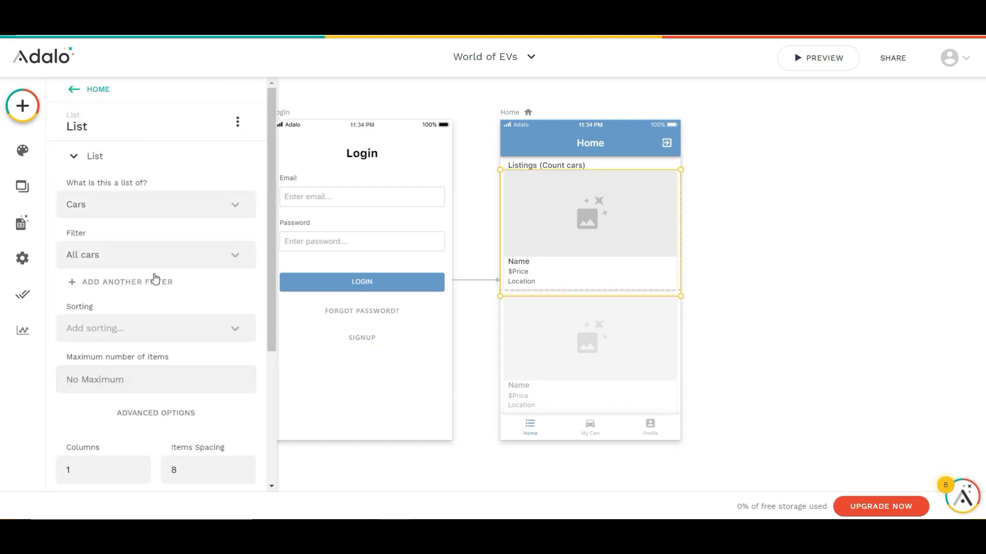
scroll(156, 278, "down", 4)
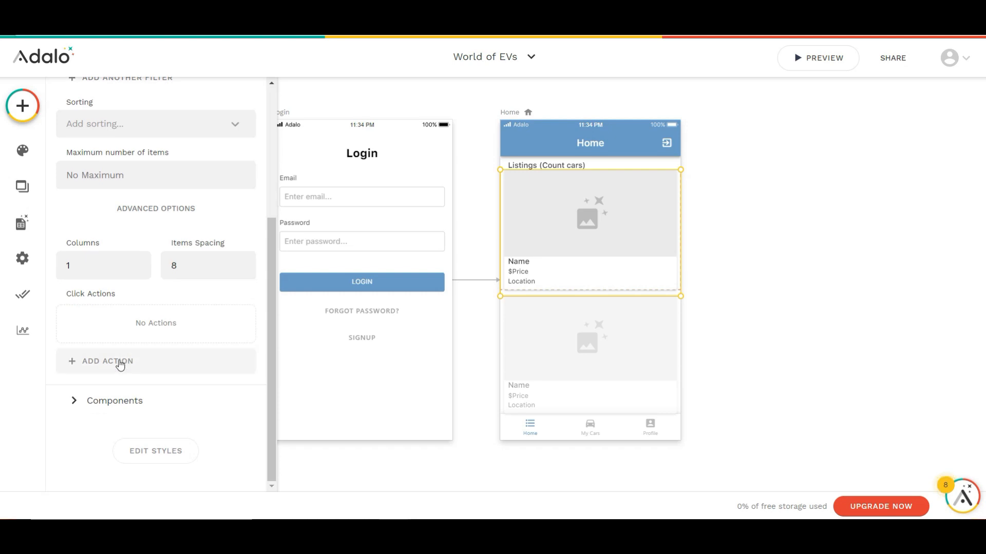
left_click(119, 363)
mouse_move(193, 156)
left_click(227, 160)
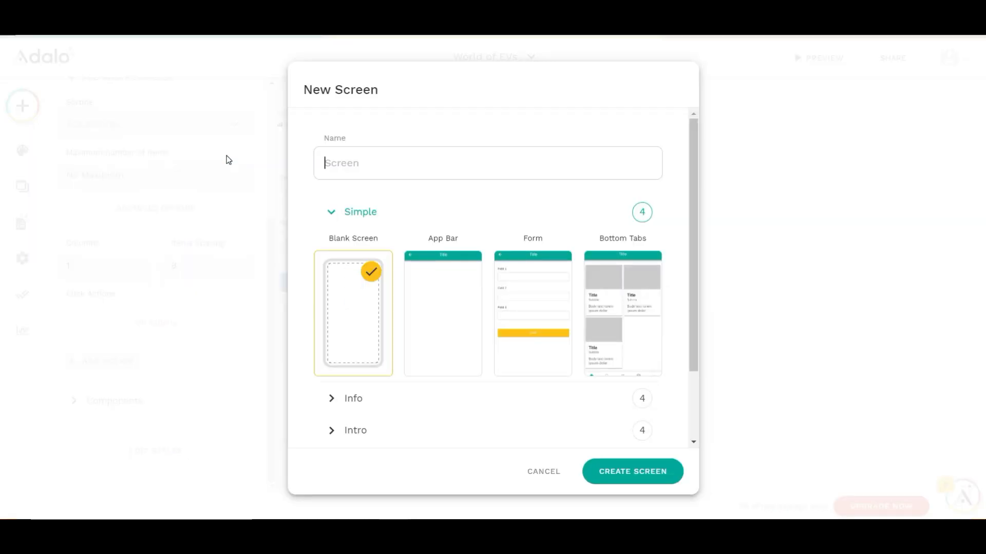
type("Individual Listing")
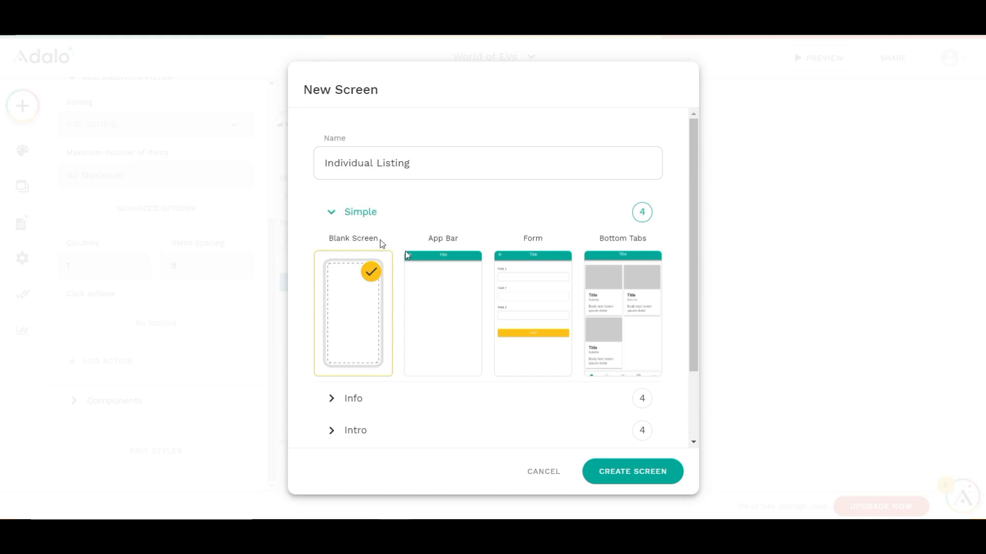
left_click(430, 278)
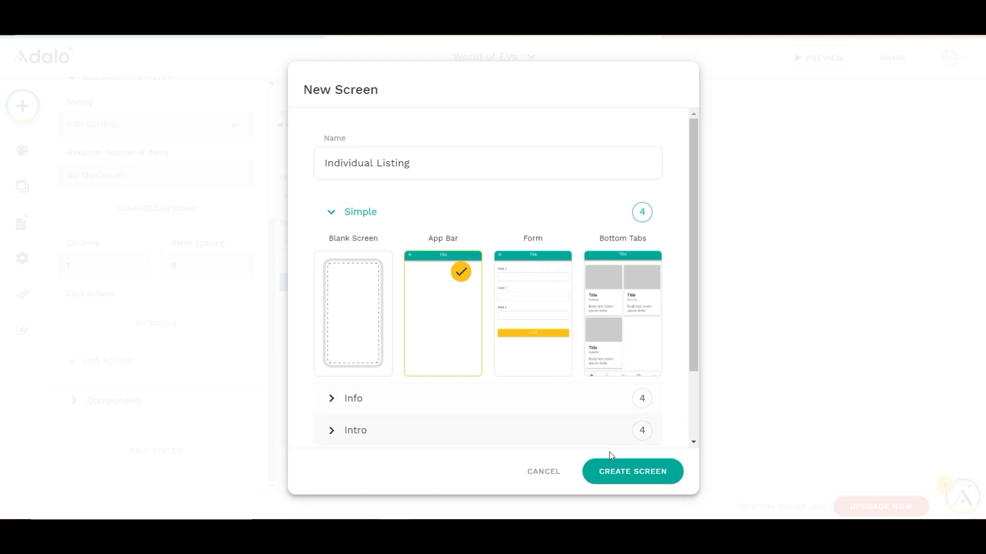
left_click(614, 476)
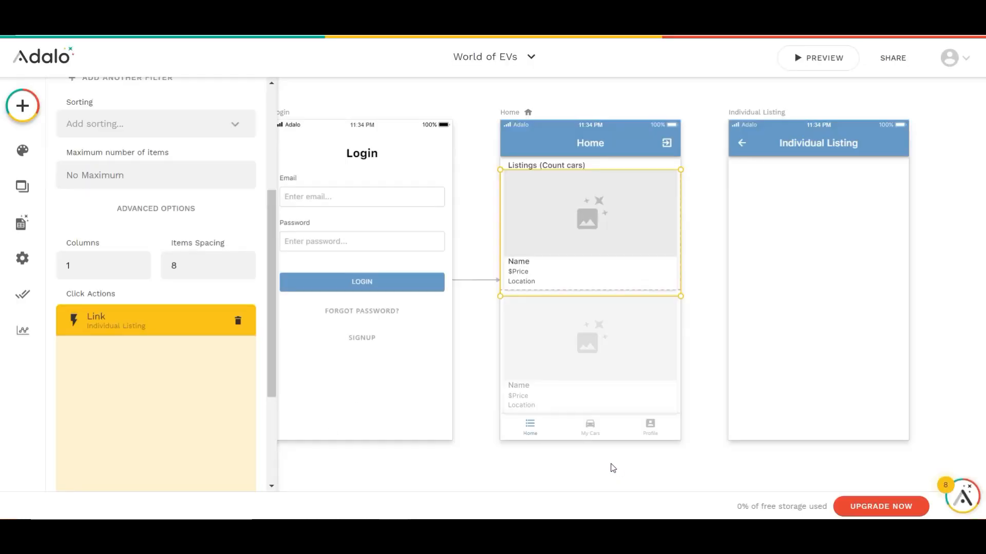
Replace the Individual Listing app bar's title with the Current Car's Name
left_click(802, 149)
left_click(136, 336)
triple_click(129, 283)
key("BackSpace")
left_click(238, 258)
mouse_move(220, 282)
left_click(341, 284)
Add an image below the Individual Listing app bar with Current Car > Image as its source
left_click(22, 106)
left_click_drag(110, 466, 820, 219)
left_click(149, 176)
left_click(405, 226)
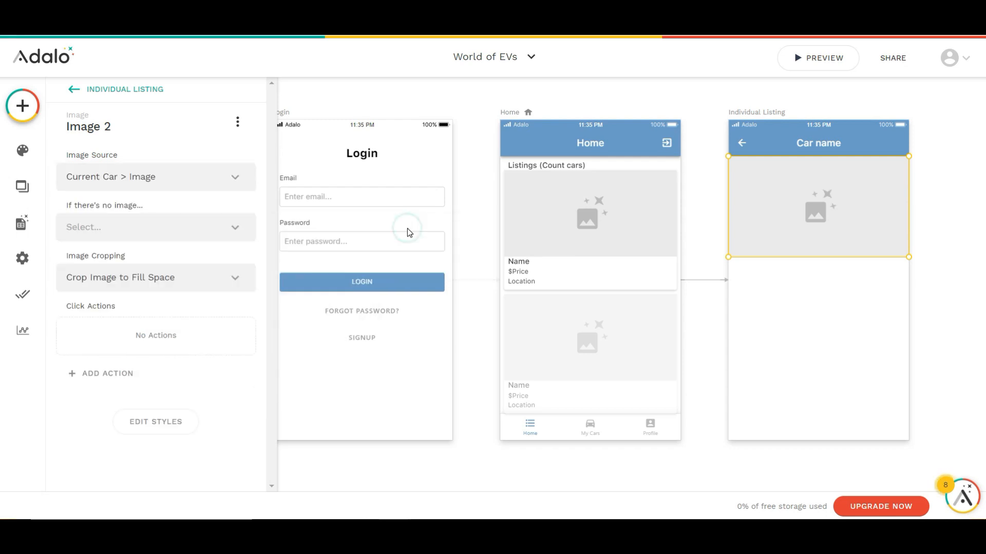
Add a text heading "Description" below the car image
left_click(25, 105)
left_click_drag(111, 369, 757, 271)
type("Description")
Add a second text below the Description heading that shows the Current Car's Description
left_click(23, 106)
left_click_drag(111, 369, 756, 284)
left_click(183, 185)
key("ctrl+a")
key("BackSpace")
left_click(238, 159)
mouse_move(191, 192)
left_click(365, 220)
Set the font weight of the car description text to Light
left_click(161, 355)
scroll(161, 355, "down", 1)
left_click(217, 387)
left_click(213, 269)
left_click(758, 339)
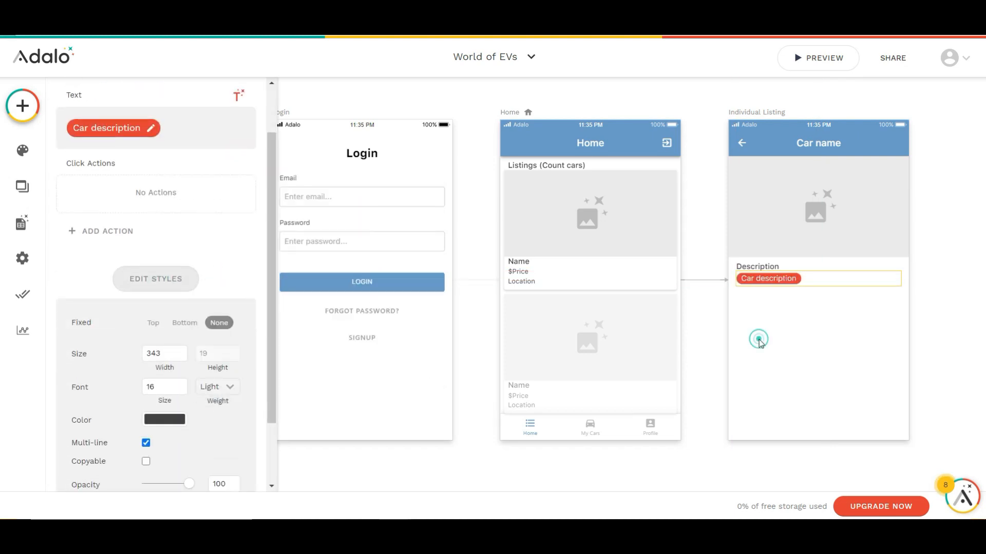
Nudge the description text's position and duplicate the Description heading and value pair twice below the original
key("Down")
key("Down")
key("Down")
key("Down")
left_click(761, 269, "shift")
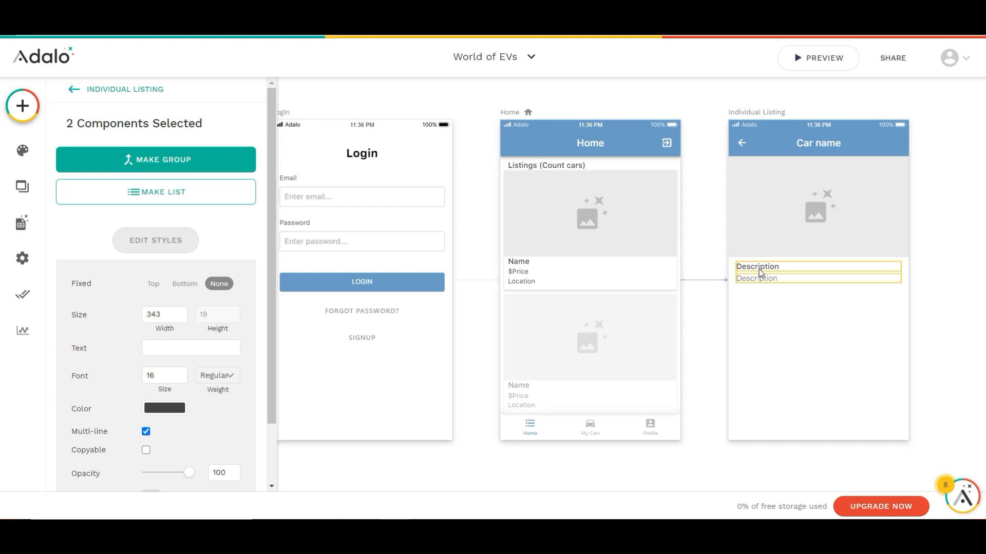
key("ctrl+d")
key("ctrl+d")
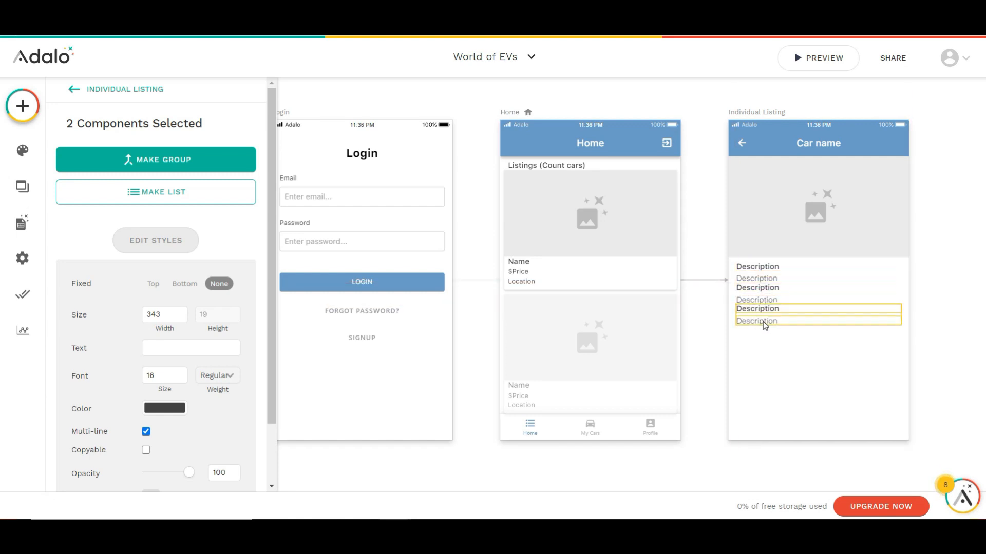
Move the duplicated heading and value pairs slightly down to space them from the first pair
left_click(759, 330)
left_click_drag(732, 288, 750, 336)
key("Down")
key("Down")
key("Down")
key("Down")
key("Down")
key("Down")
key("Down")
key("Down")
key("Down")
key("Down")
key("Down")
key("Down")
Change the second heading to "Price" and its value to the Current Car's Price, preceded by a "$" sign
double_click(757, 291)
type("Price")
left_click(757, 304)
left_click(238, 159)
left_click(237, 160)
mouse_move(198, 191)
left_click(378, 269)
Change the third heading to "Owner" and its value to Current Car > Owner > Full Name
left_click(746, 316)
double_click(148, 186)
type("Owner")
left_click(746, 329)
left_click(238, 160)
mouse_move(198, 193)
mouse_move(380, 372)
left_click(474, 401)
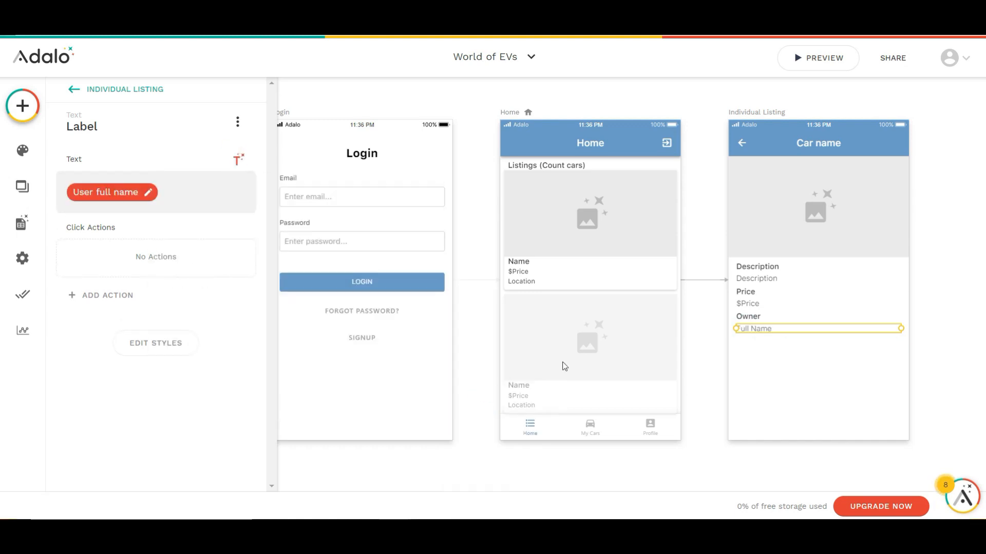
Add a button below the owner's name with the text "Contact" and the email icon
left_click(22, 106)
left_click_drag(205, 259, 816, 364)
double_click(98, 234)
type("Contact")
left_click(117, 286)
type("email")
left_click(92, 361)
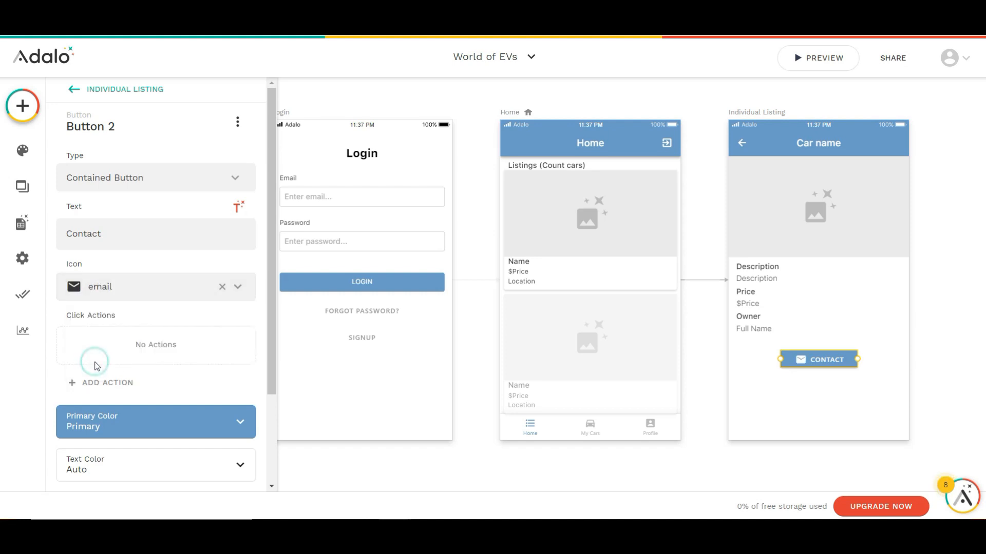
Give the Contact button an External Link action to "mailto:" followed by Current Car > Owner > Email
left_click(96, 379)
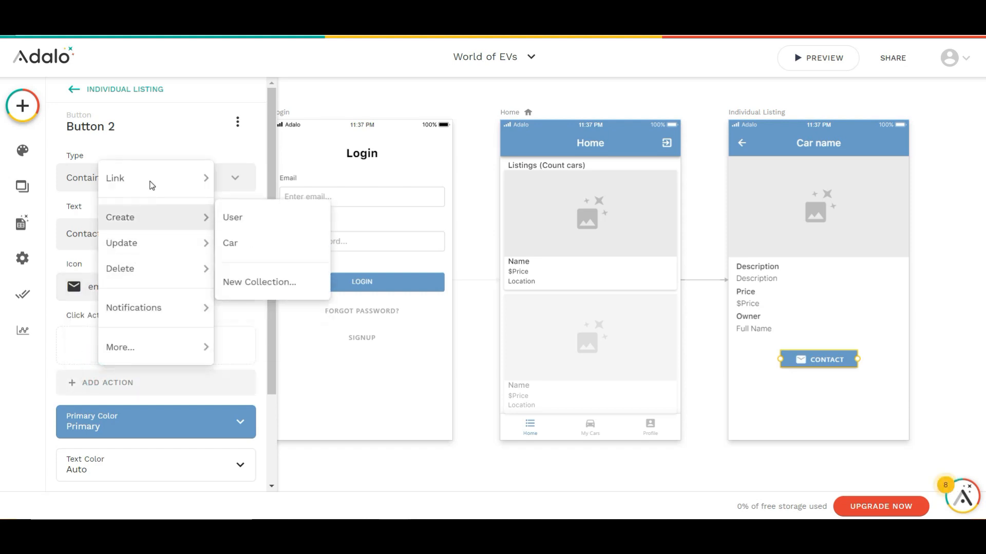
mouse_move(149, 180)
left_click(276, 368)
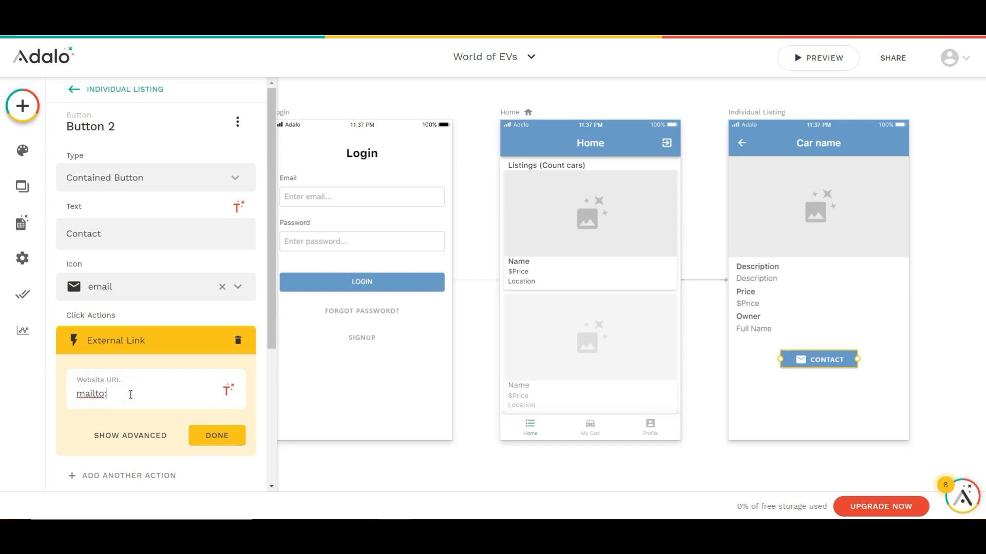
type("mailto:")
left_click(227, 390)
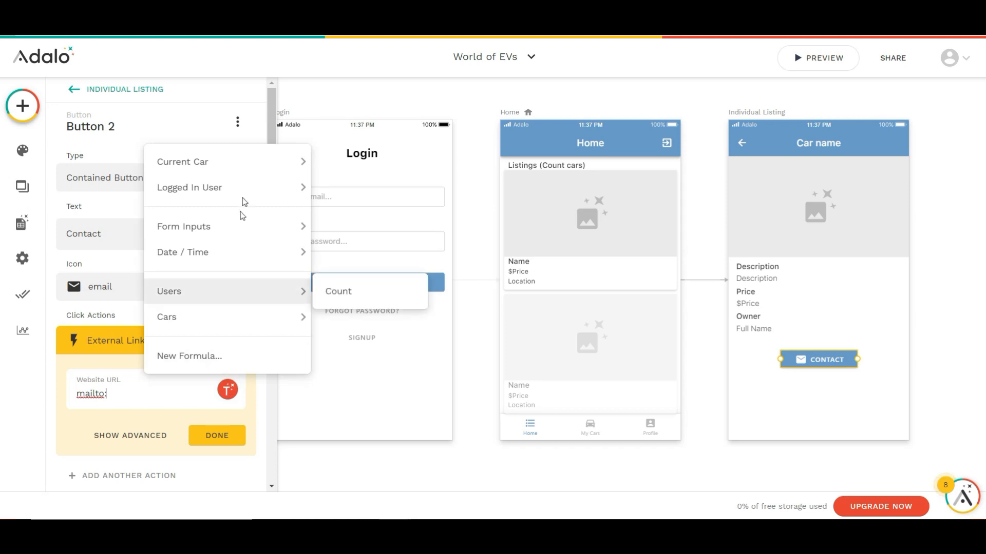
mouse_move(267, 160)
mouse_move(359, 354)
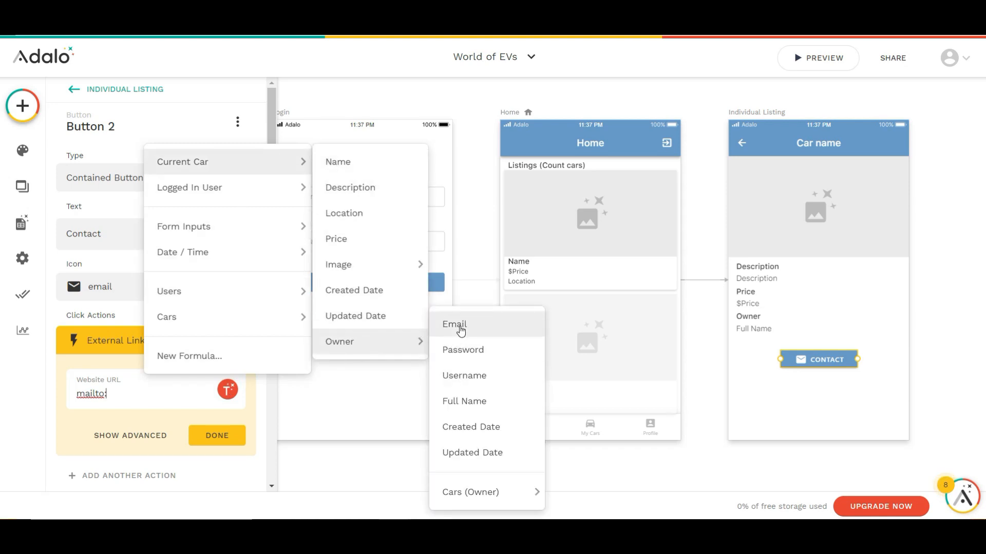
left_click(461, 328)
left_click(232, 439)
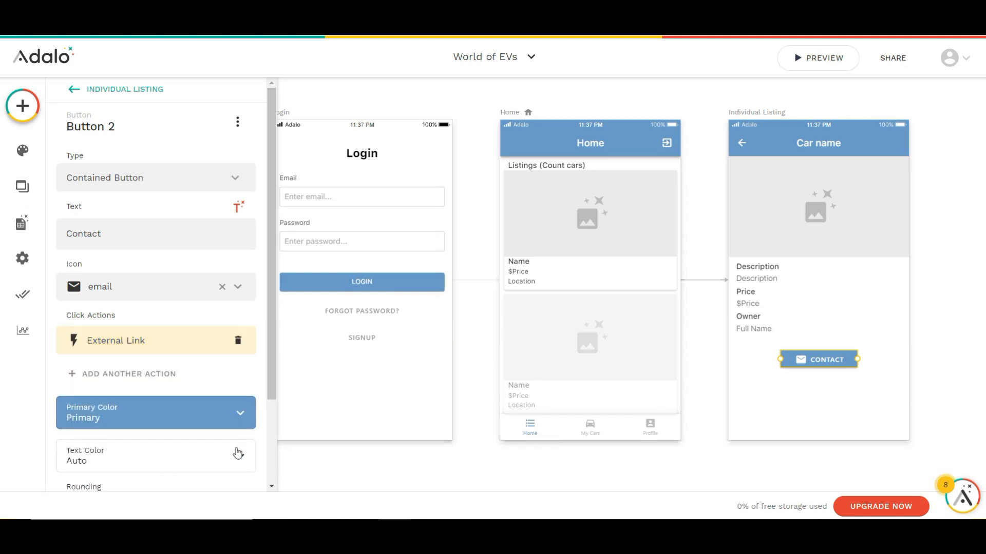
left_click(696, 466)
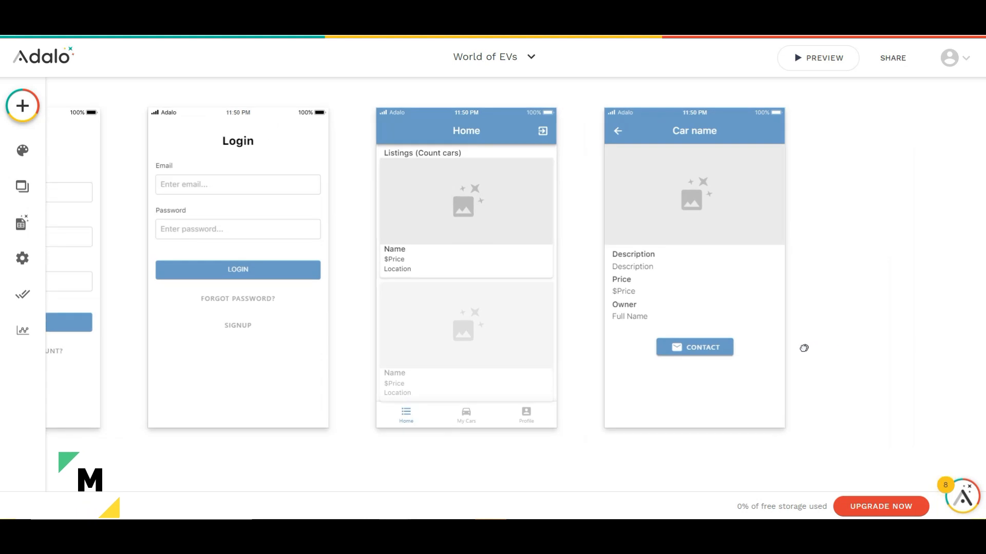
Add a new App Bar screen named My Cars
left_click(22, 106)
left_click(201, 112)
left_click(216, 282)
type("My Cars")
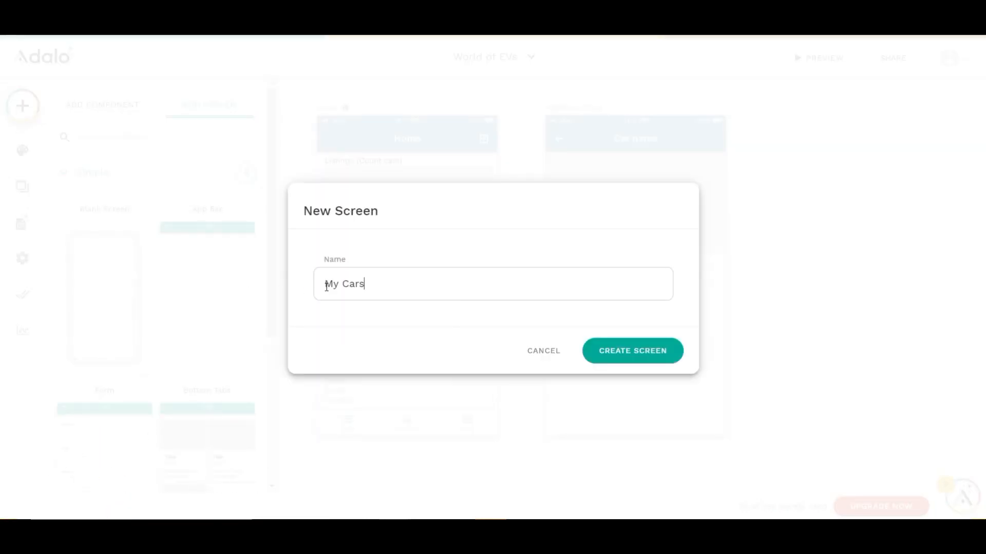
left_click(630, 358)
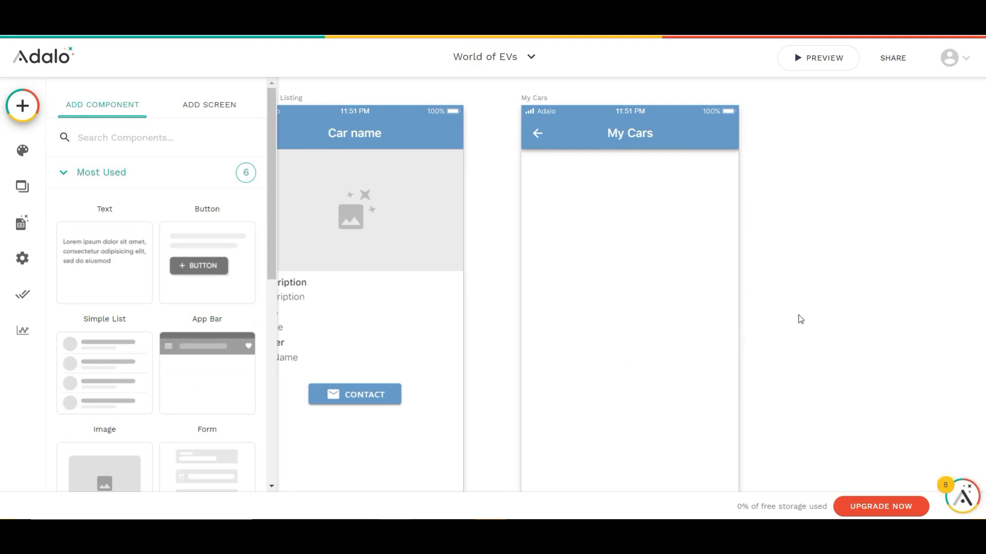
scroll(798, 315, "down", 2)
left_click_drag(789, 314, 913, 307)
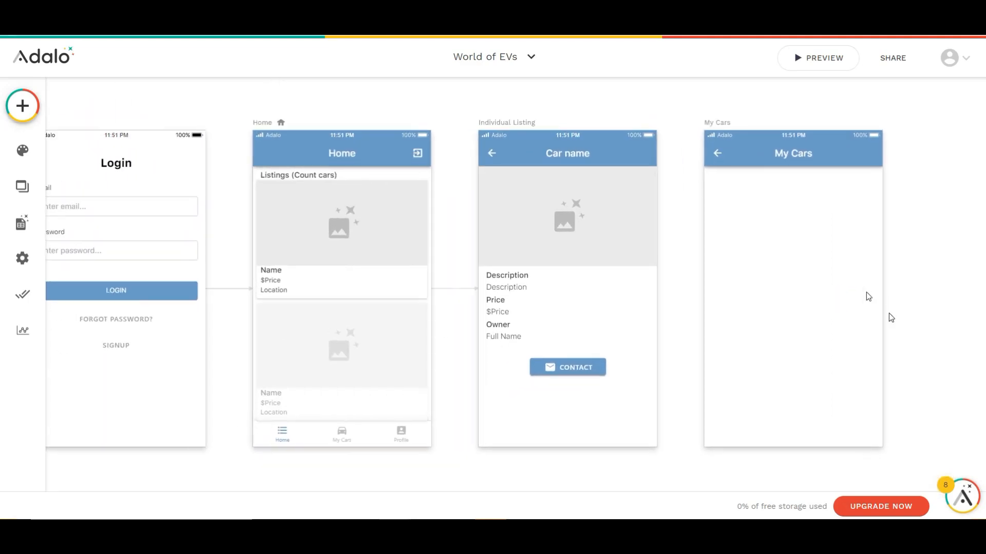
Turn off the back-arrow left icon in the My Cars app bar
left_click(790, 156)
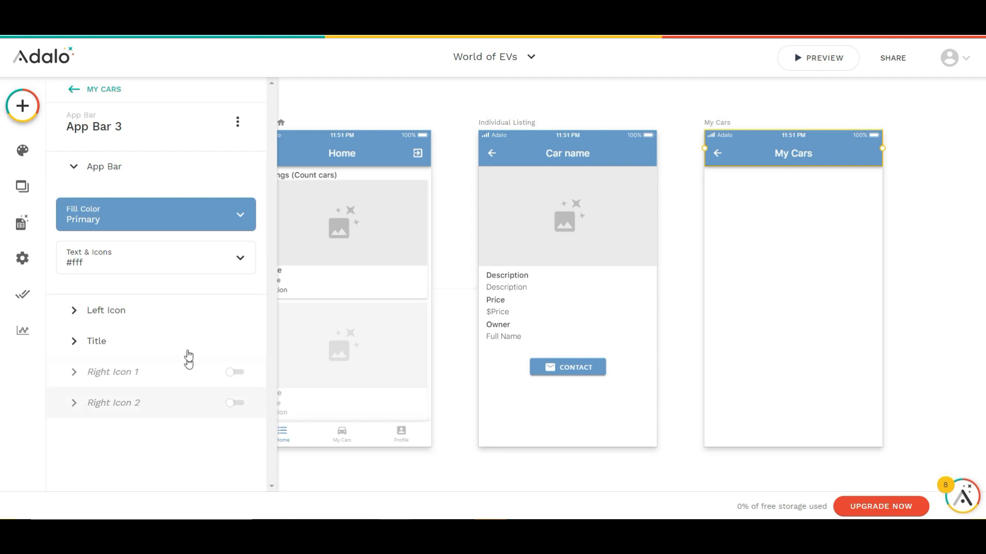
left_click(189, 311)
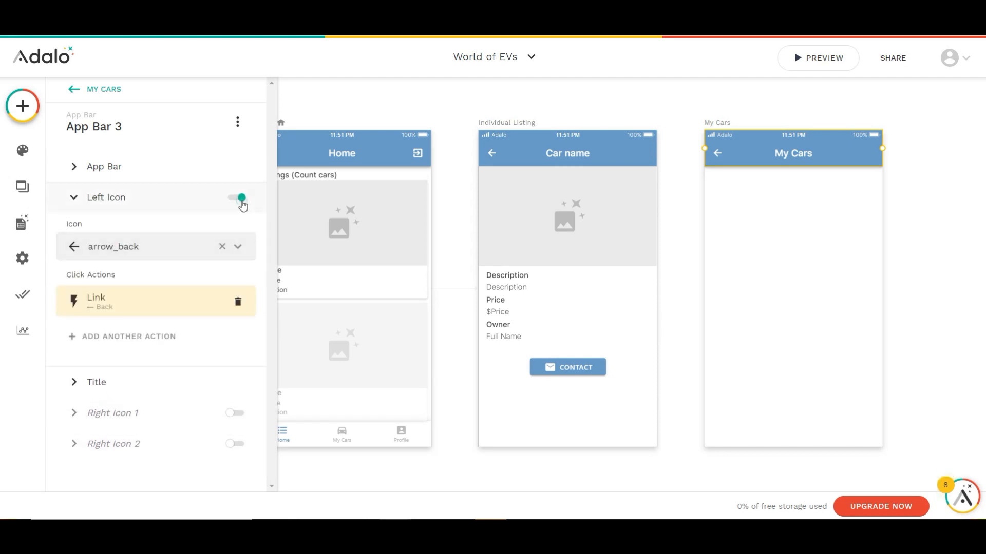
left_click(242, 203)
Copy the Home screen's tab bar to the My Cars screen and set its active tab to Second Tab
left_click(354, 429)
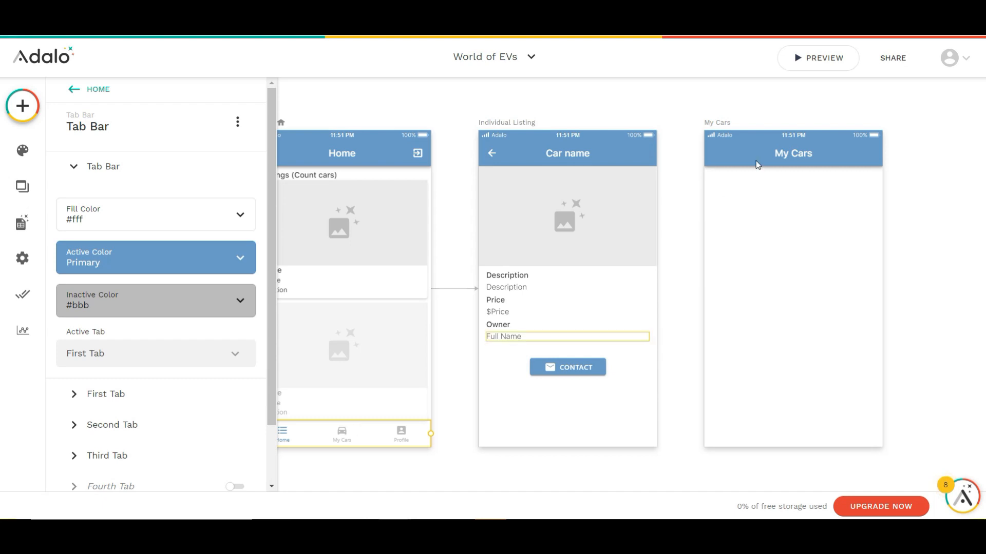
left_click(726, 125)
key("ctrl+v")
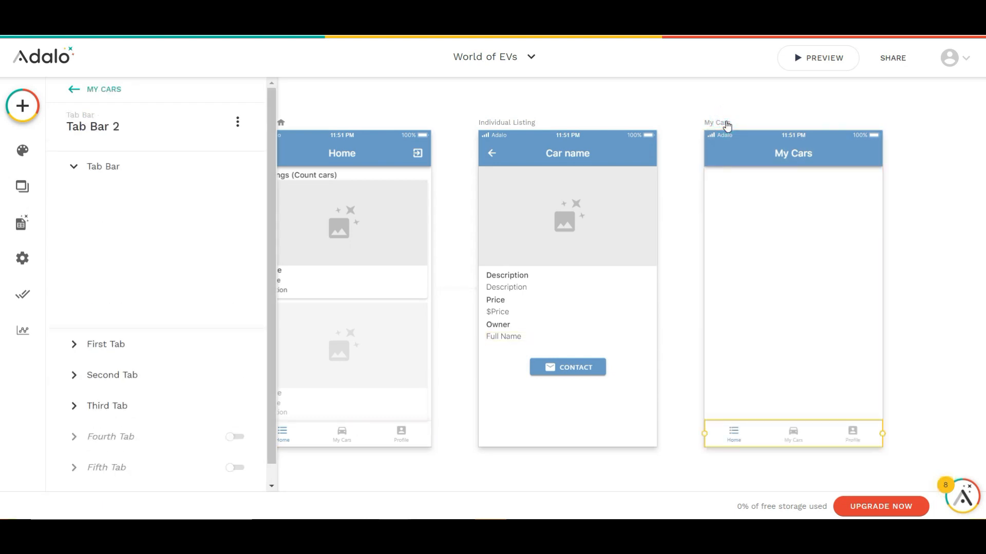
left_click(149, 353)
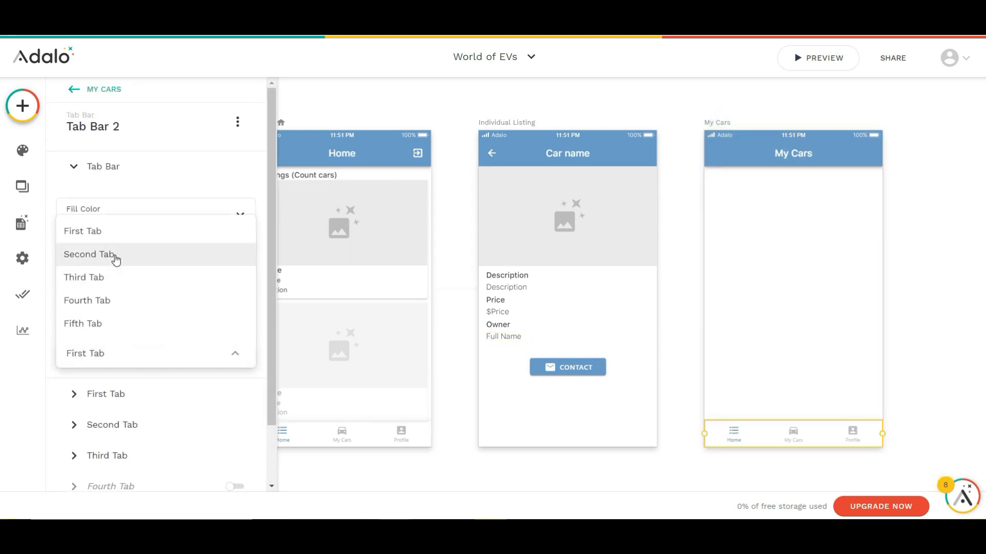
left_click(115, 255)
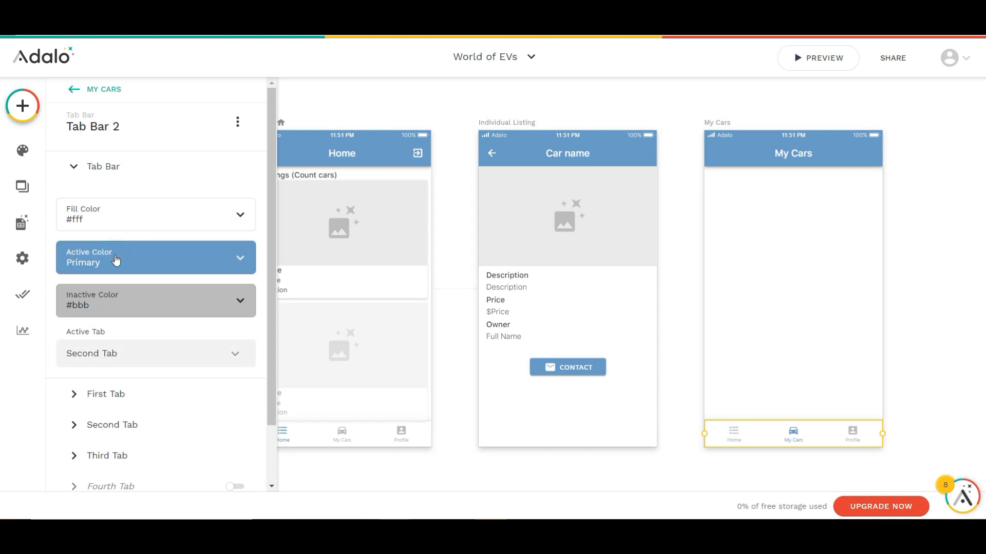
Copy the Home screen's listings heading to the My Cars screen and change its text to "My Listings"
left_click(313, 176)
left_click(722, 123)
key("ctrl+v")
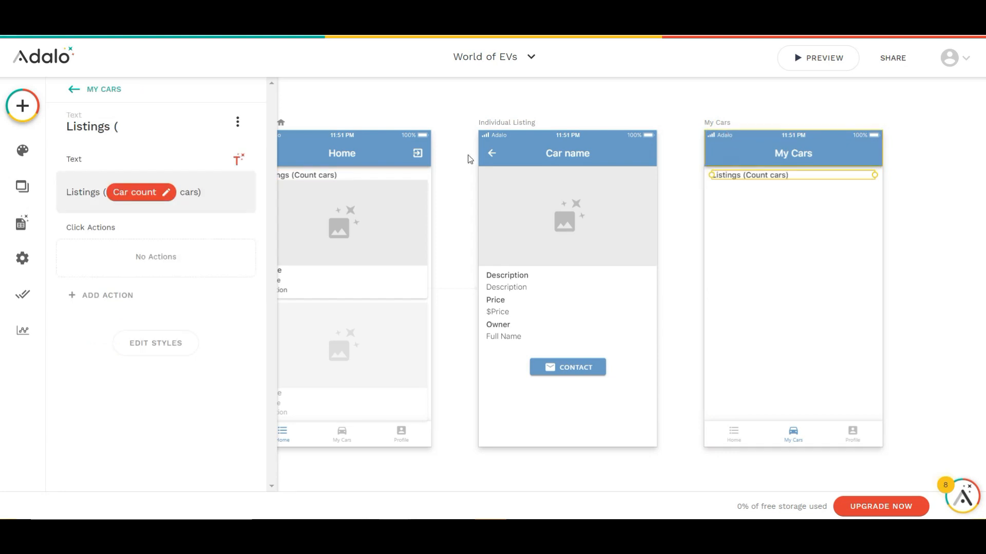
key("ctrl+a")
key("BackSpace")
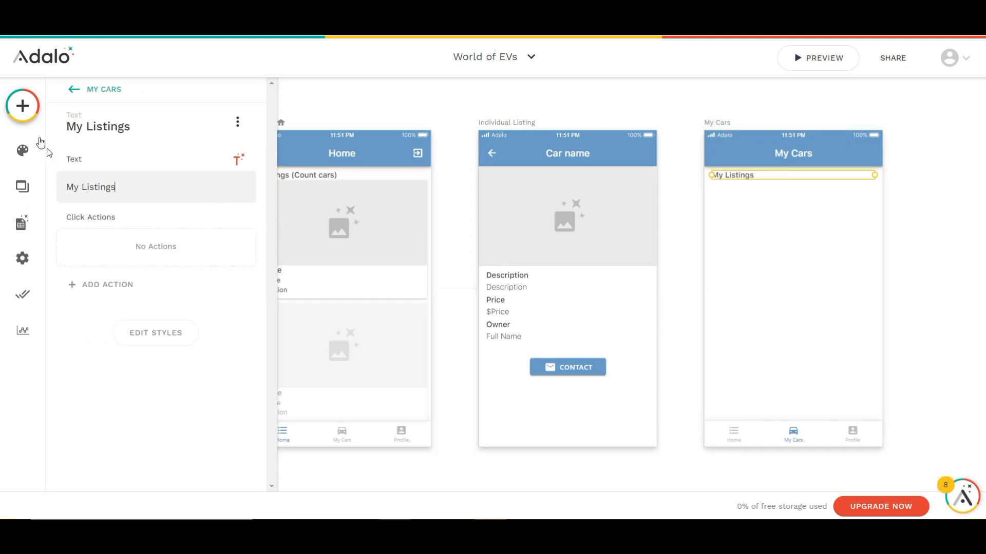
Add a Card List component below the My Listings heading on the My Cars screen
left_click(23, 105)
scroll(135, 377, "down", 4)
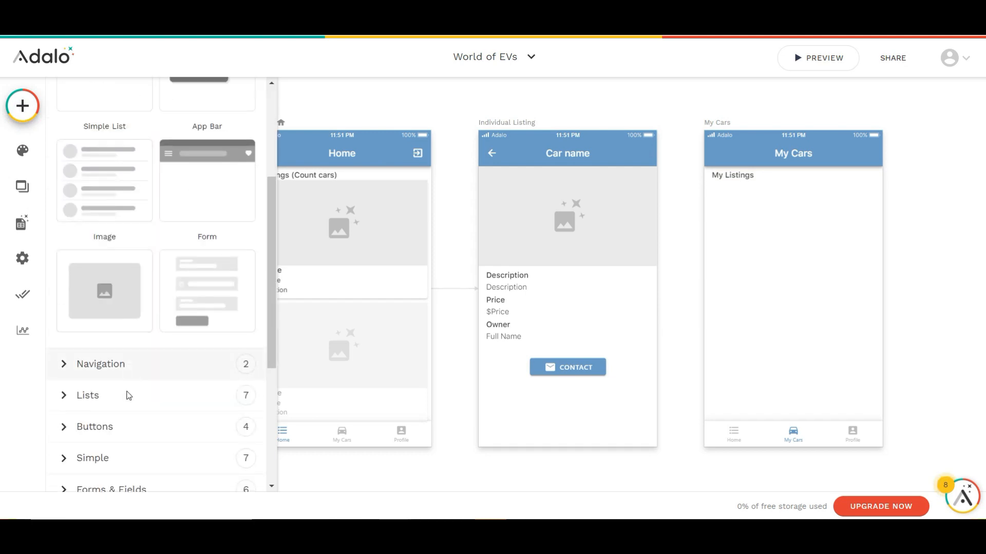
left_click(127, 396)
scroll(153, 350, "down", 3)
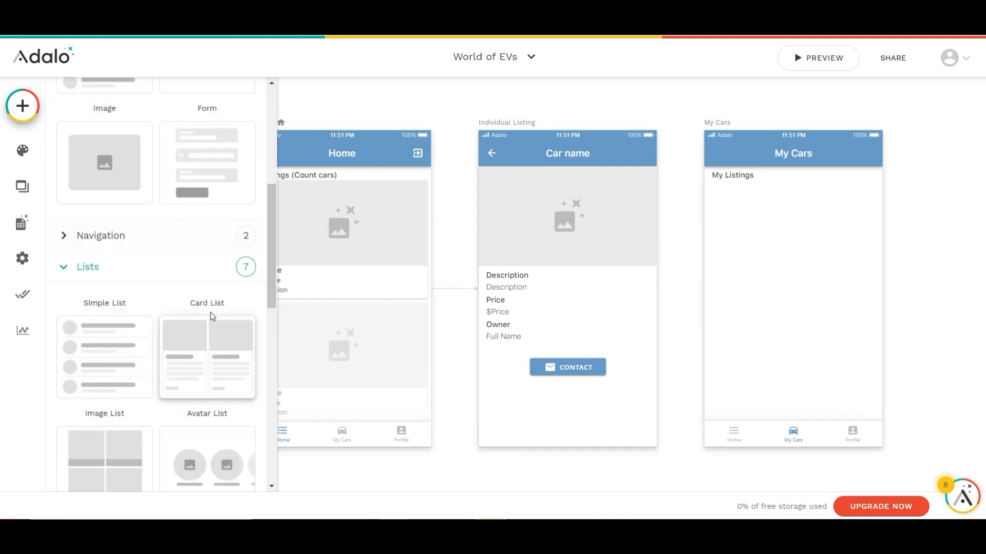
left_click_drag(213, 334, 799, 312)
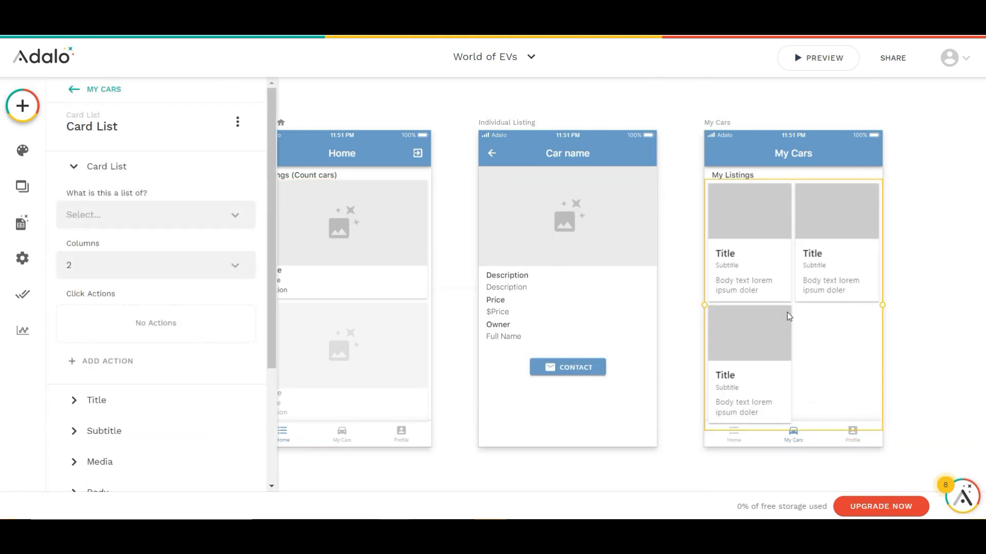
Make the card list show the Cars collection, filtered to Logged In User > Cars (Owner)
left_click(212, 215)
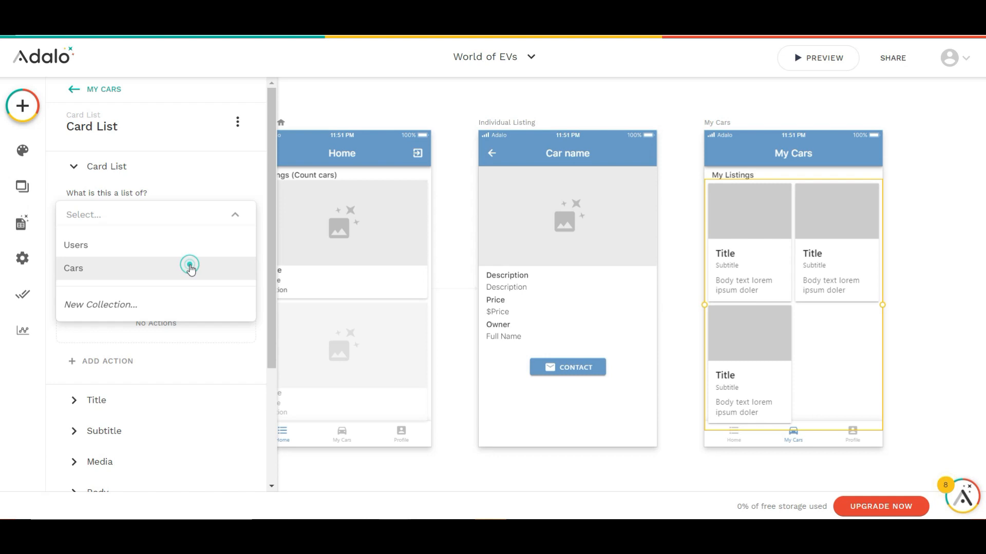
left_click(190, 267)
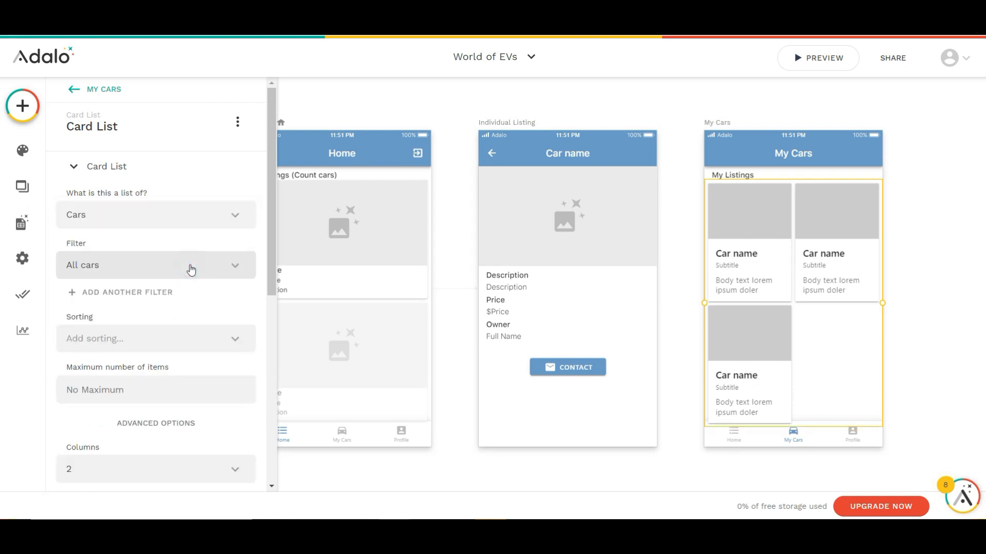
left_click(190, 267)
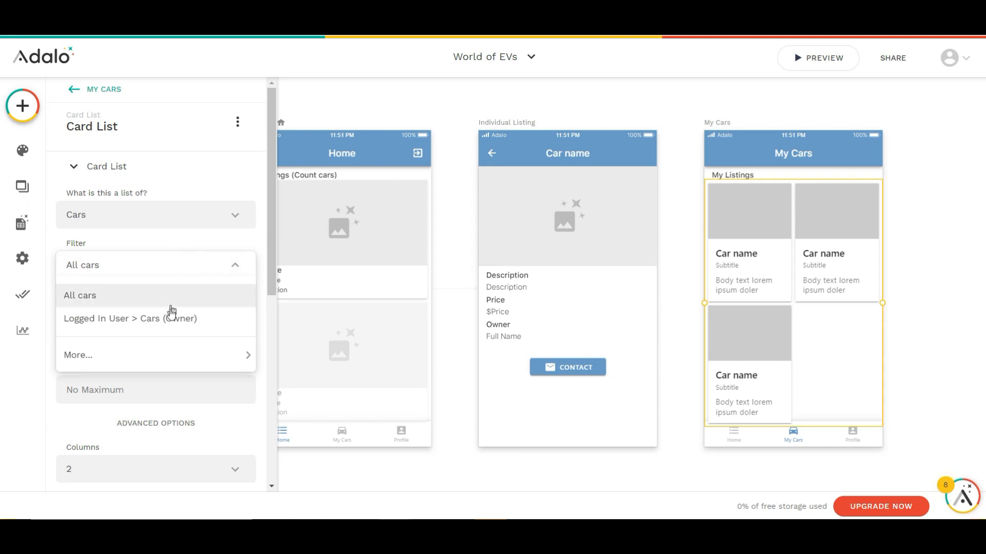
left_click(169, 318)
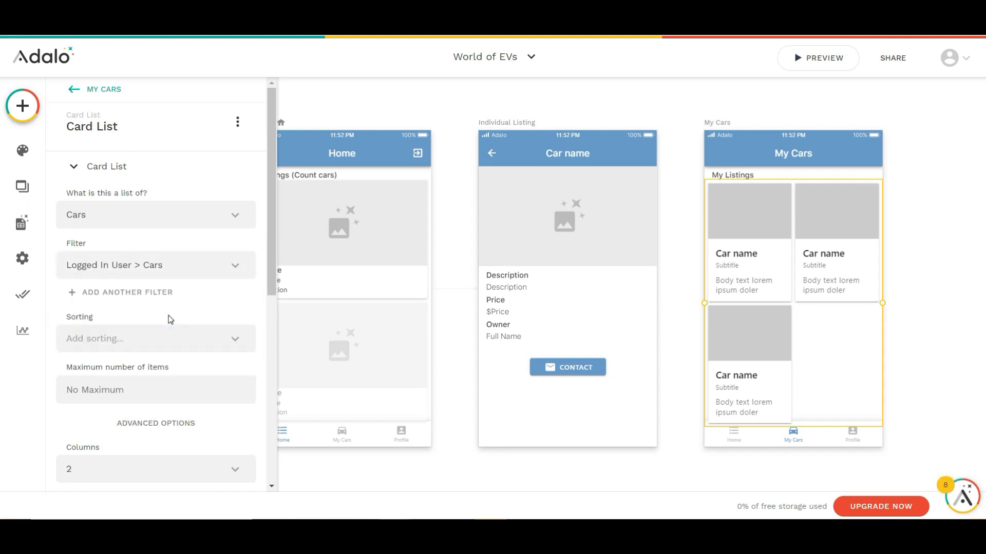
Turn off the body text in the My Cars card list and open its media settings
scroll(170, 319, "down", 6)
left_click(132, 378)
left_click(235, 276)
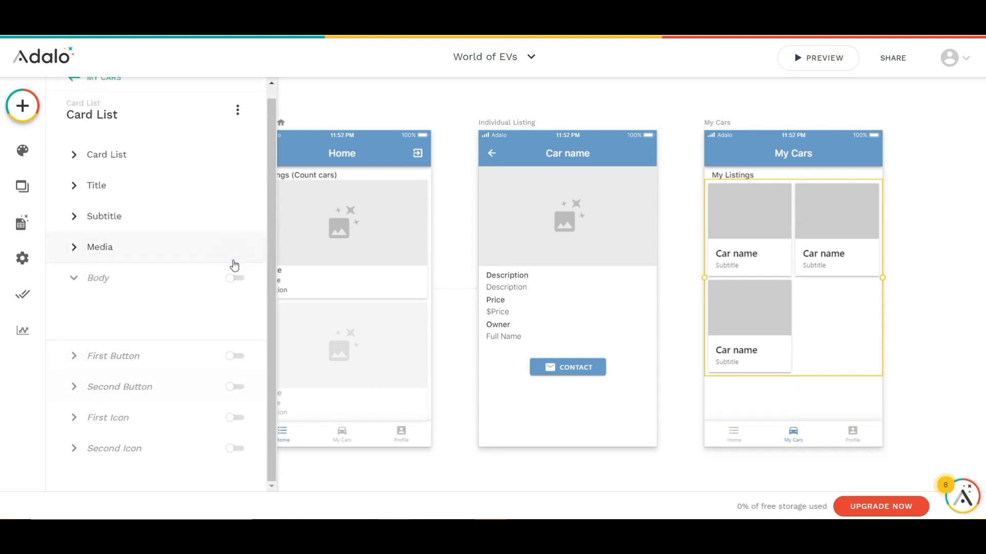
left_click(123, 247)
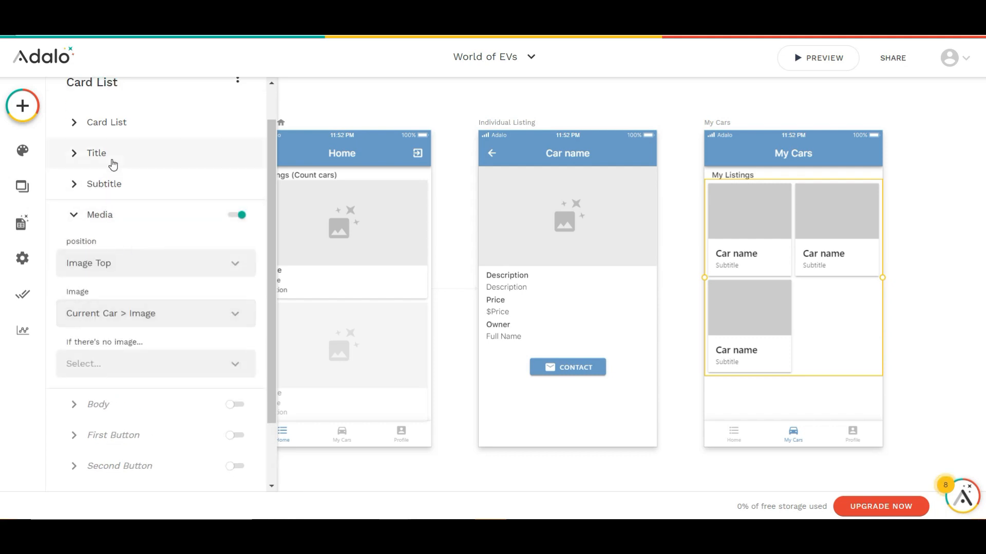
Set the card list's subtitle to "Posted", the car's created date as magic text, and "ago"
left_click(113, 156)
left_click(111, 253)
left_click(109, 252)
key("BackSpace")
key("BackSpace")
type("Posted")
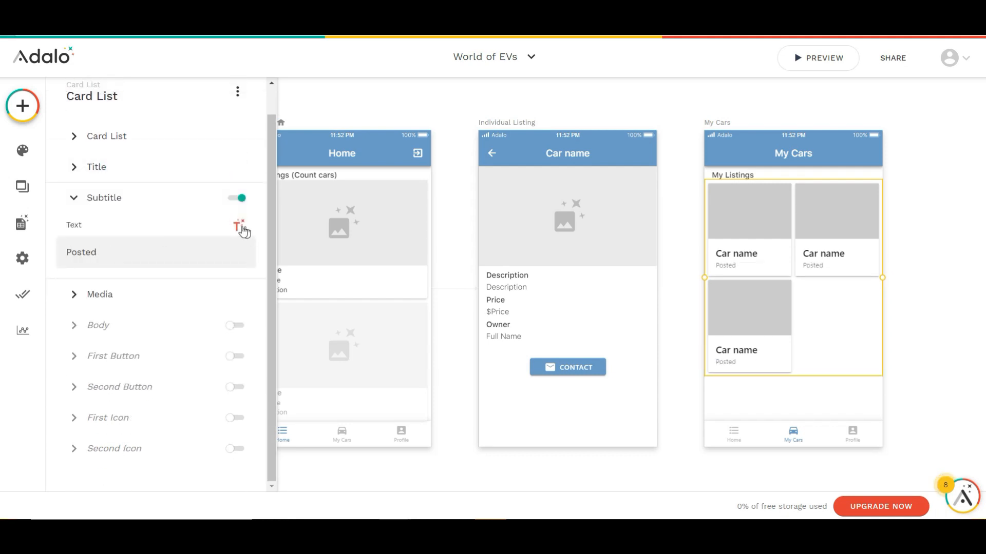
left_click(242, 230)
left_click(204, 412)
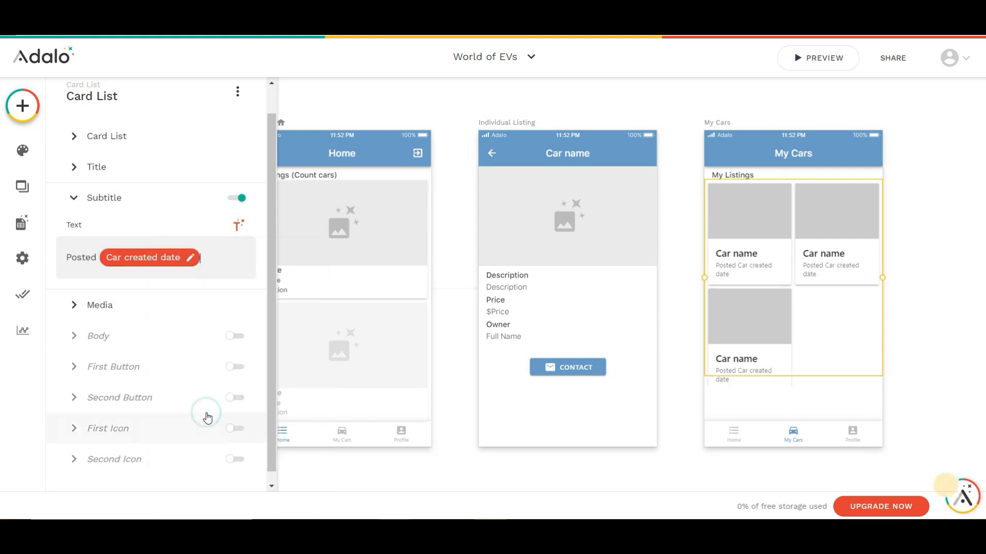
left_click(199, 337)
left_click(132, 145)
left_click(219, 259)
type("ago")
Add an Action Button with the add icon in the My Cars screen's lower corner, just above the tab bar
left_click(22, 105)
scroll(128, 306, "down", 4)
scroll(125, 308, "up", 4)
scroll(104, 354, "down", 5)
left_click(103, 361)
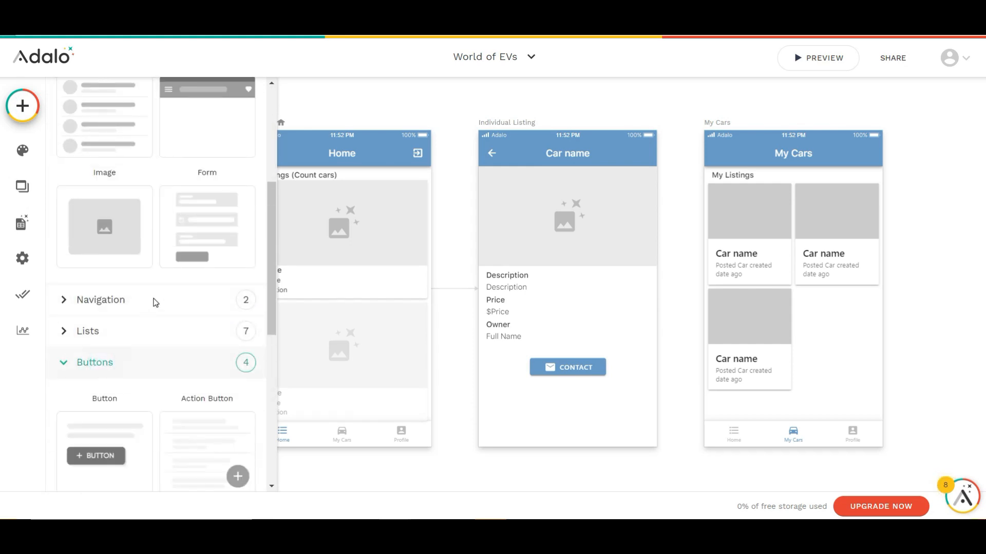
scroll(225, 320, "down", 2)
left_click_drag(224, 320, 864, 408)
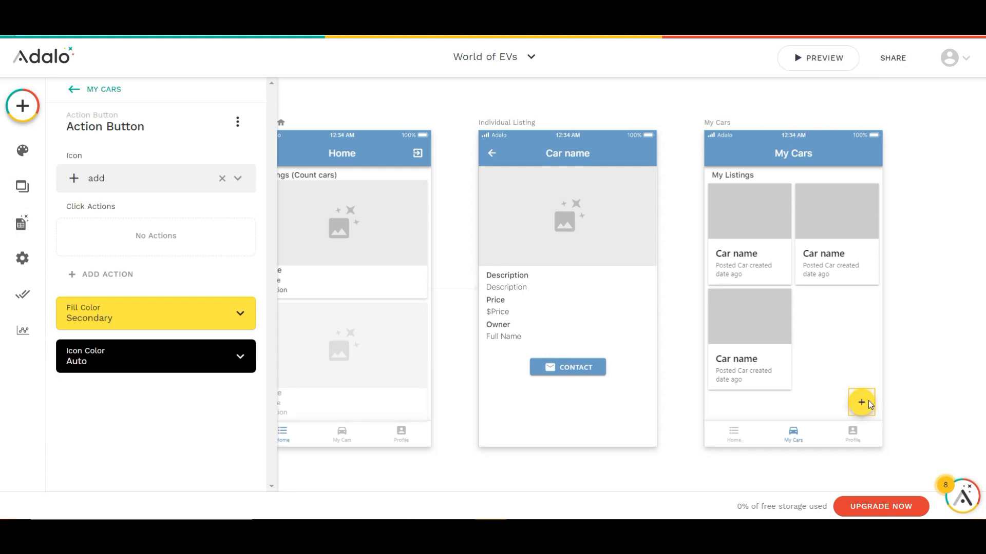
Link the action button to a new Form screen named "Create Listing"
left_click(166, 277)
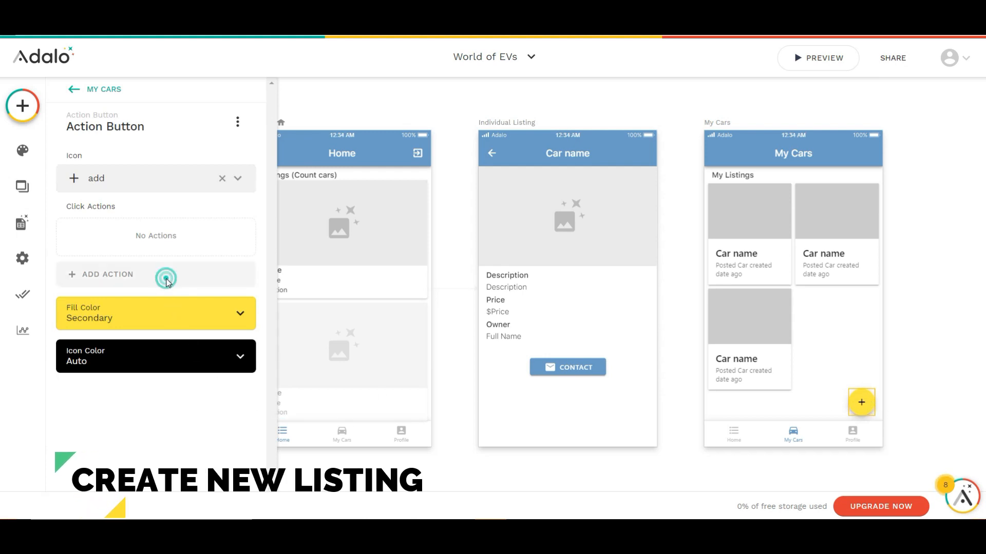
mouse_move(170, 305)
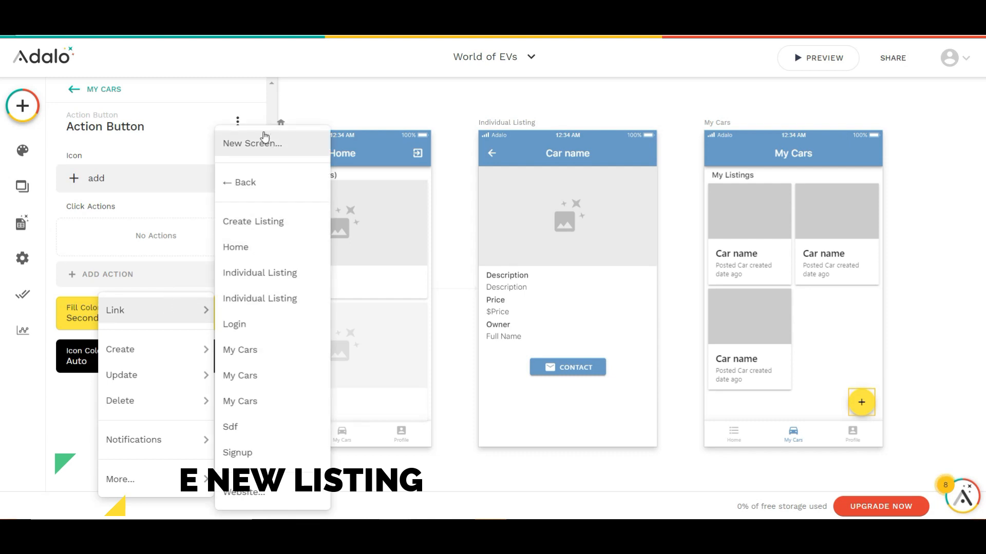
left_click(264, 141)
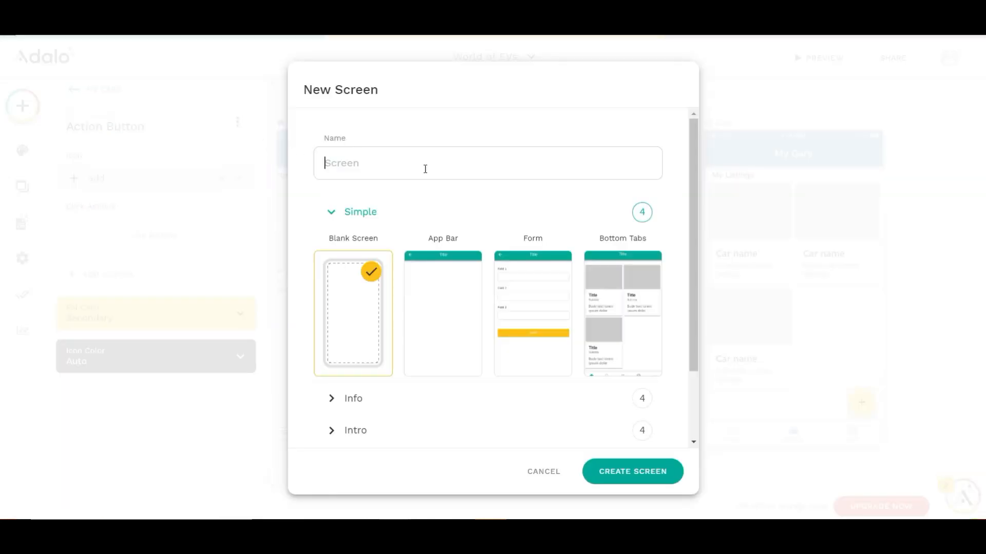
type("Create ")
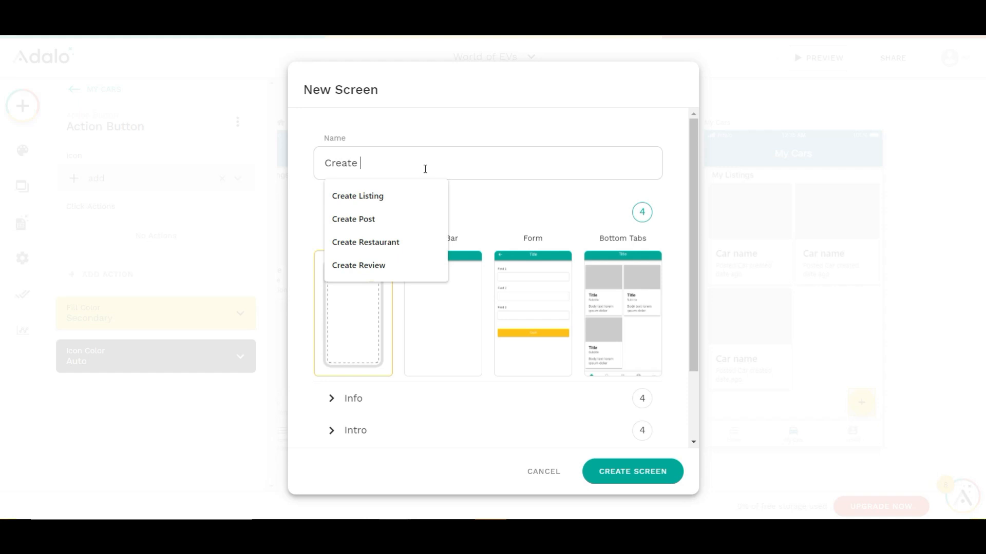
type("Listing")
left_click(507, 274)
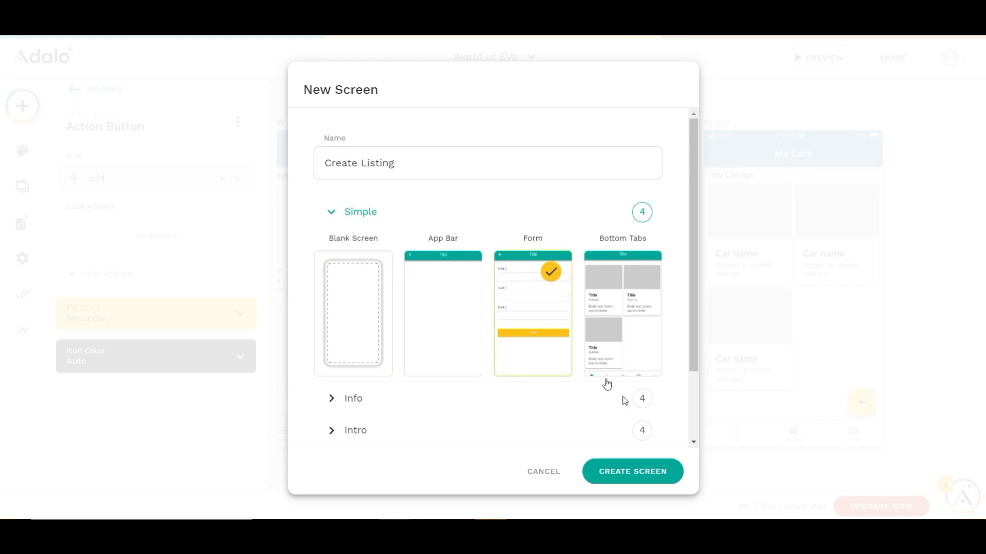
left_click(635, 470)
Connect the form on the Create Listing screen to the Cars collection
left_click_drag(674, 460, 495, 452)
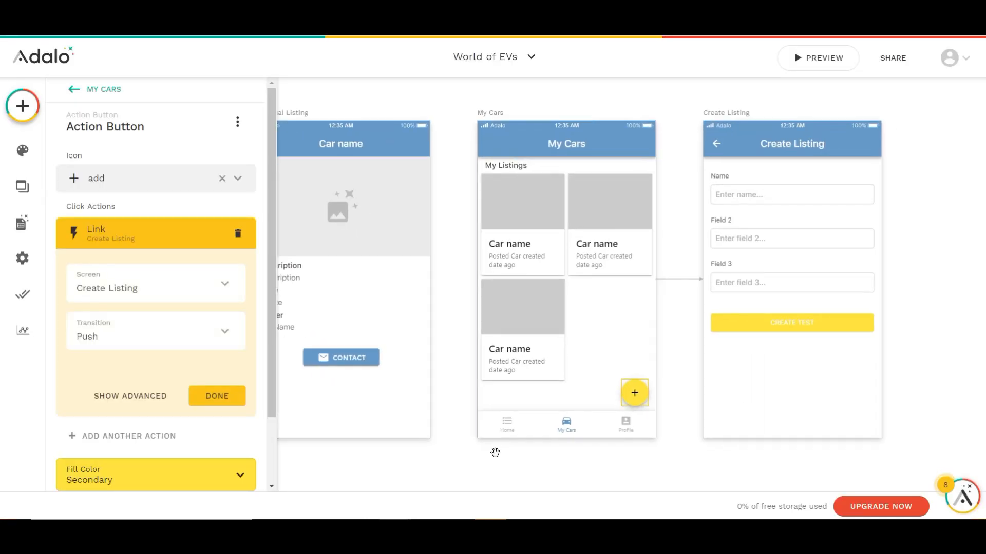
left_click(758, 258)
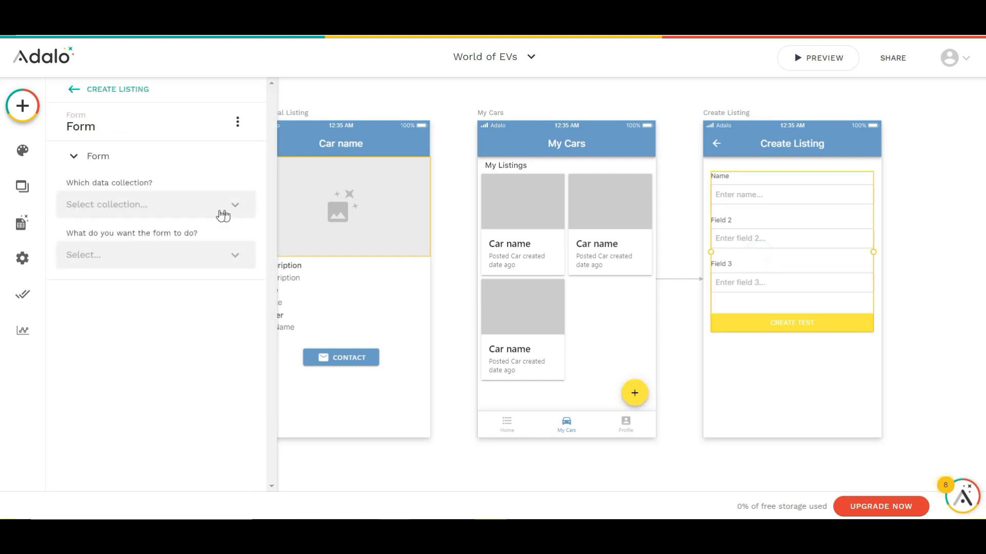
left_click(213, 212)
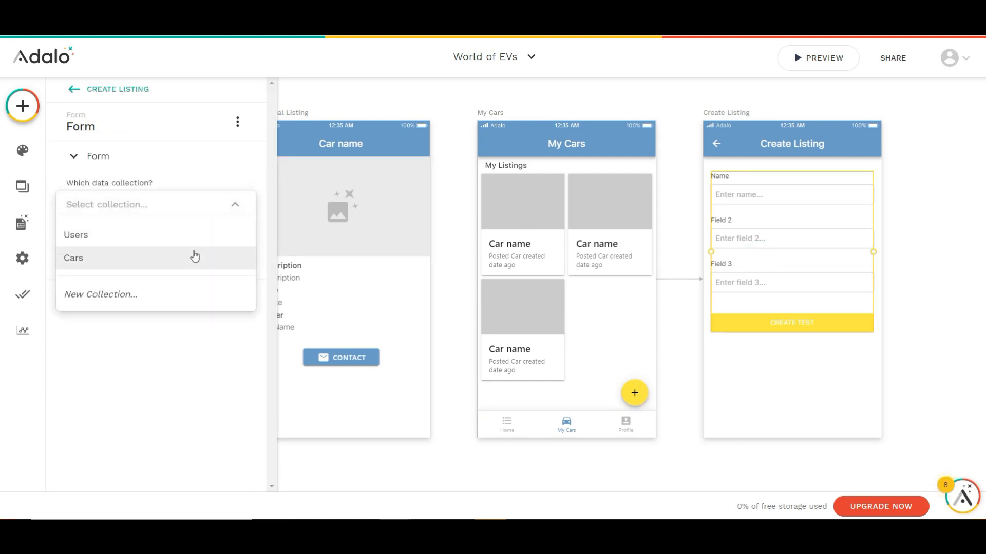
left_click(193, 256)
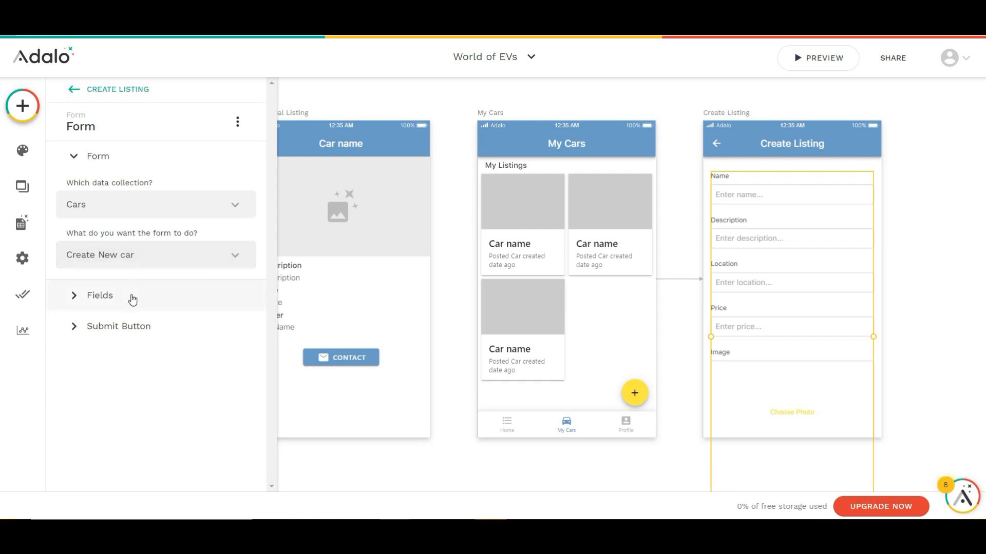
Set the form's Name field label to "Car Name" and its placeholder to "Enter car name..."
left_click(132, 296)
left_click(110, 237)
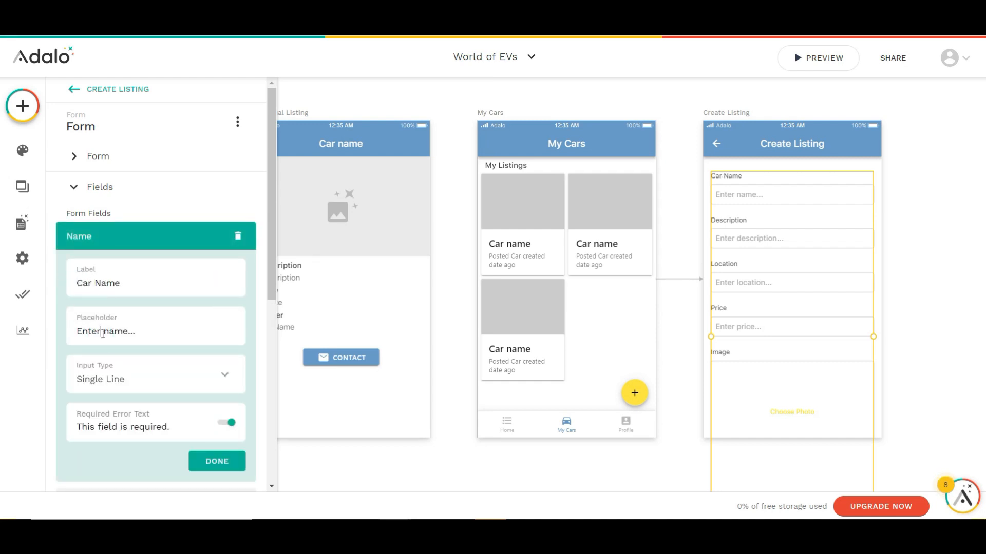
left_click(212, 462)
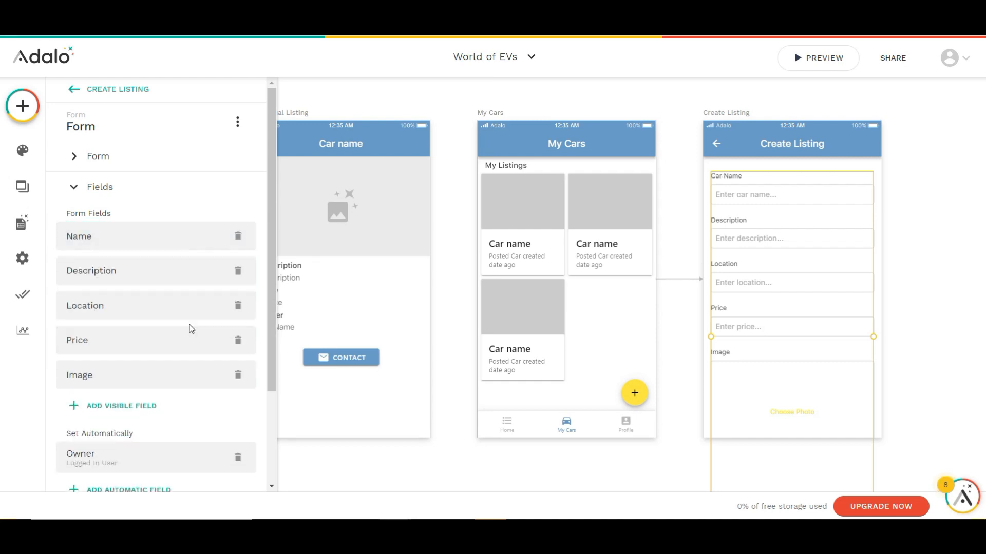
scroll(188, 334, "down", 2)
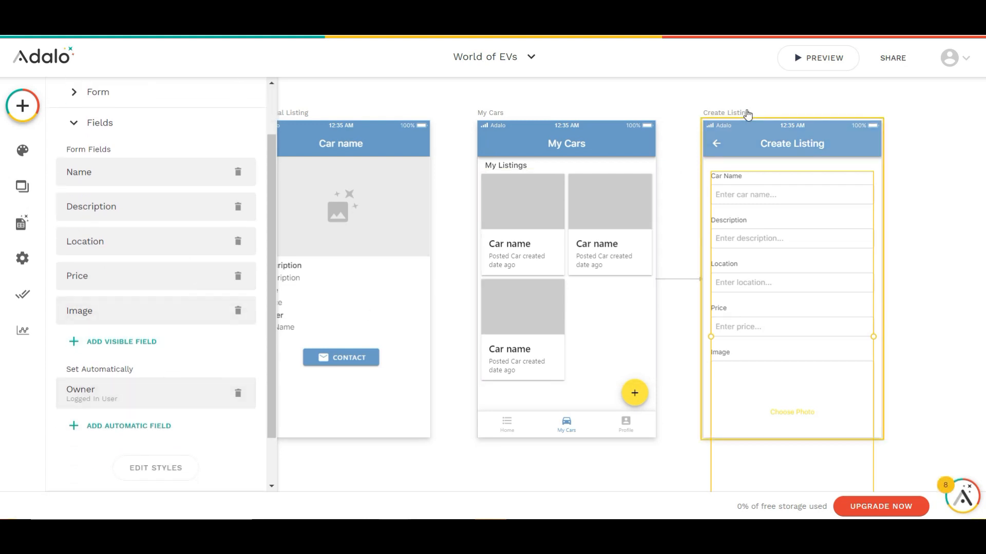
Extend the Create Listing screen's height to fit the whole form, including its submit button
left_click(746, 108)
scroll(793, 366, "down", 2)
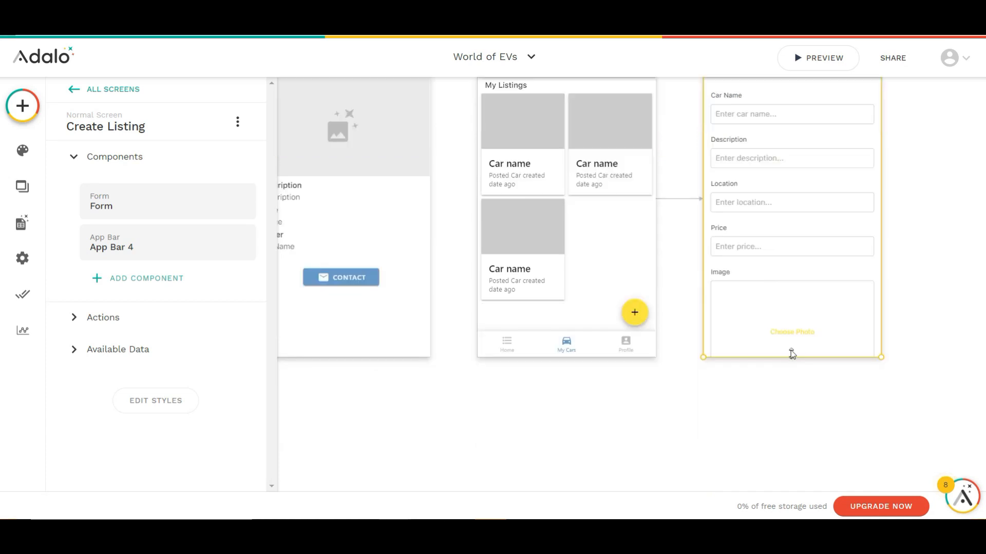
left_click_drag(790, 357, 793, 427)
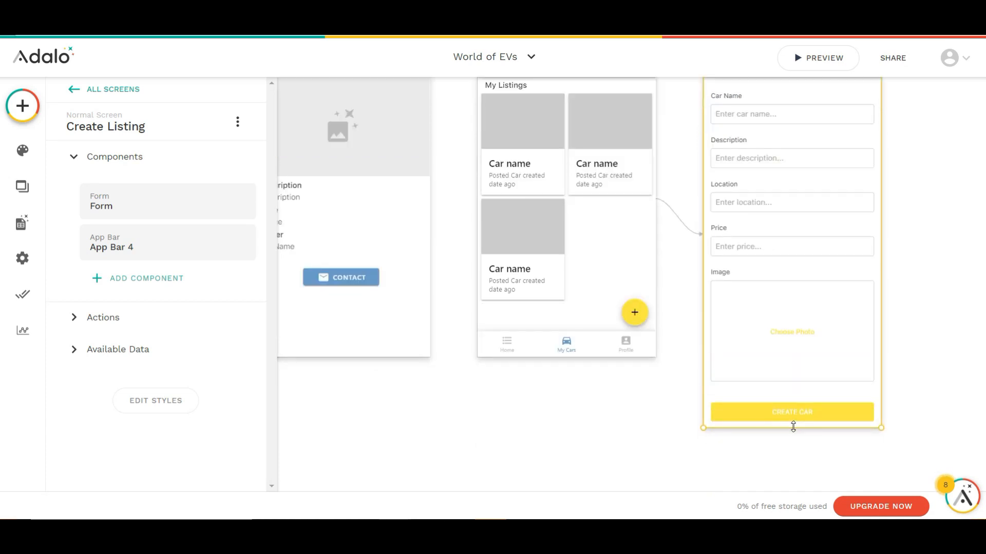
Check the text and click actions of the Create Listing form's submit button
left_click(796, 249)
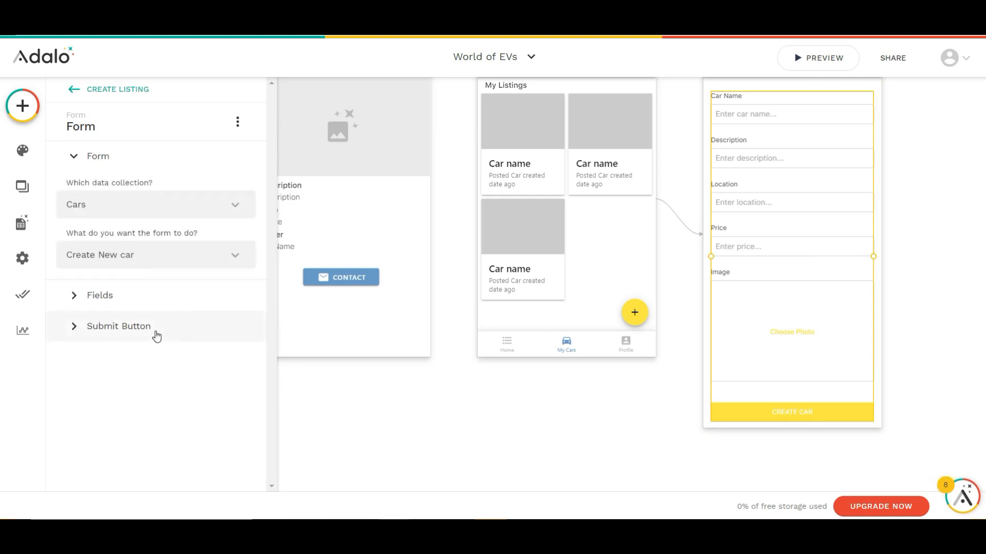
left_click(156, 336)
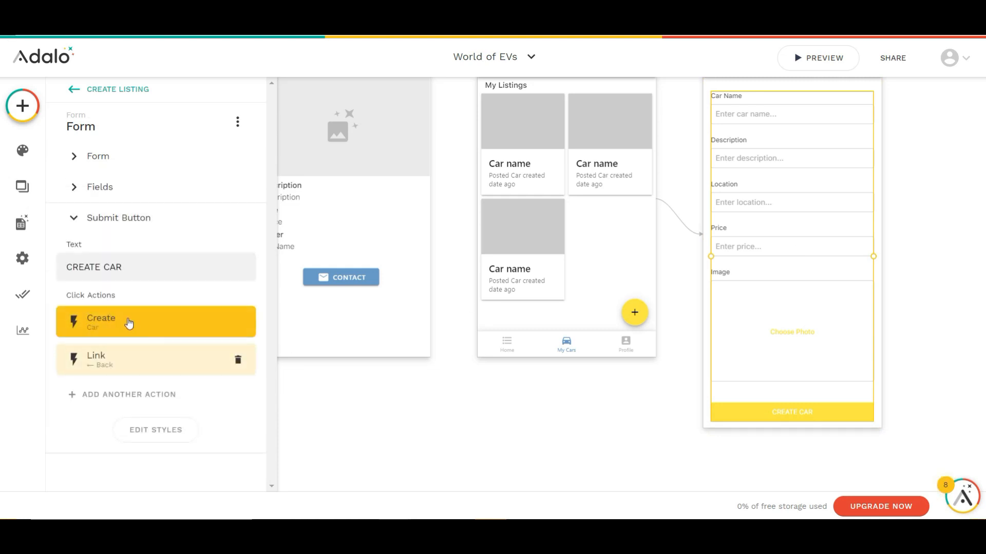
left_click(580, 423)
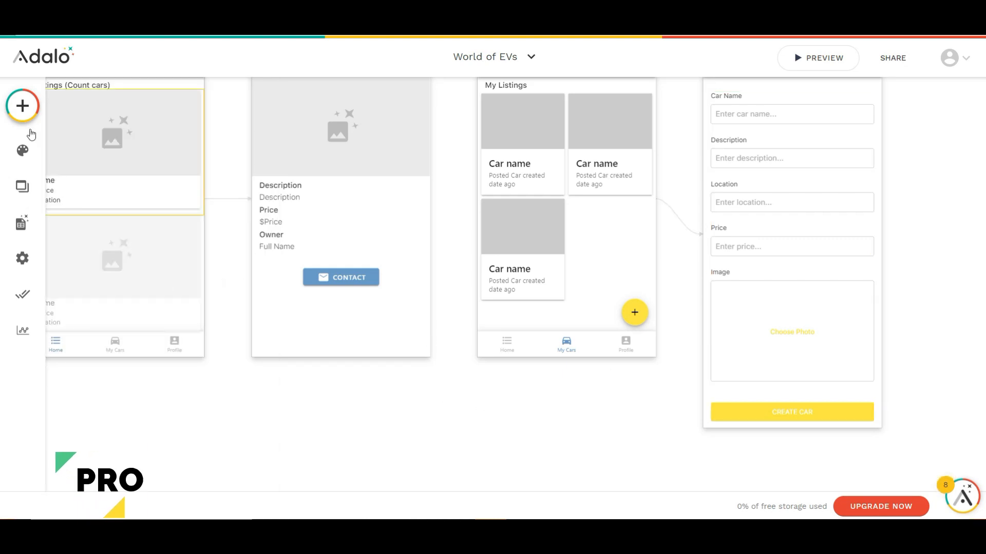
Add a new Form screen named "Profile"
left_click(22, 106)
left_click(223, 111)
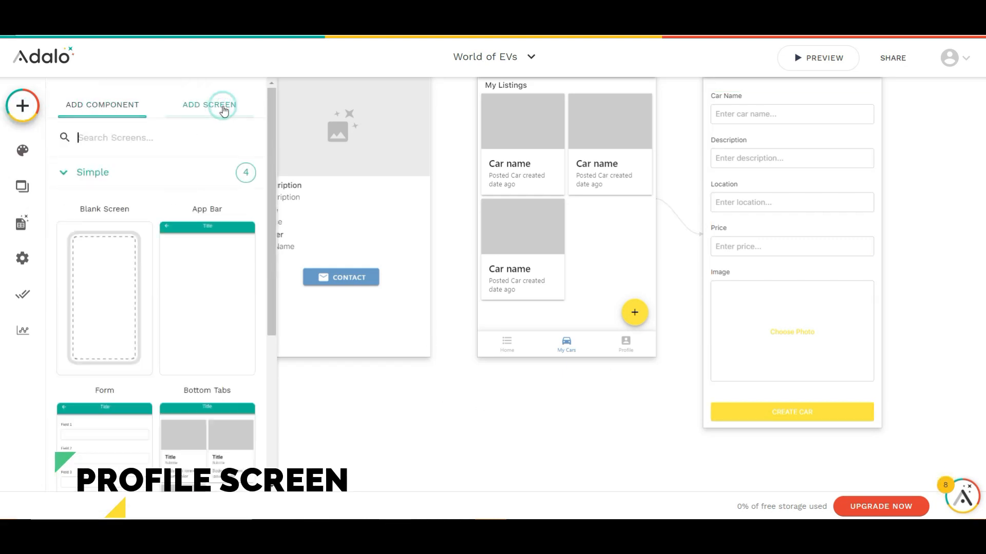
left_click(97, 445)
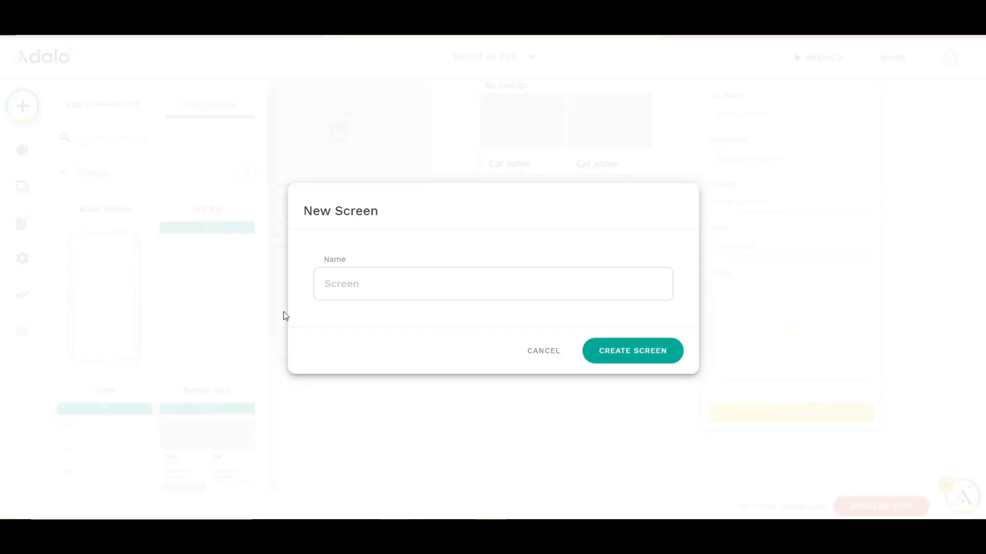
type("Profile")
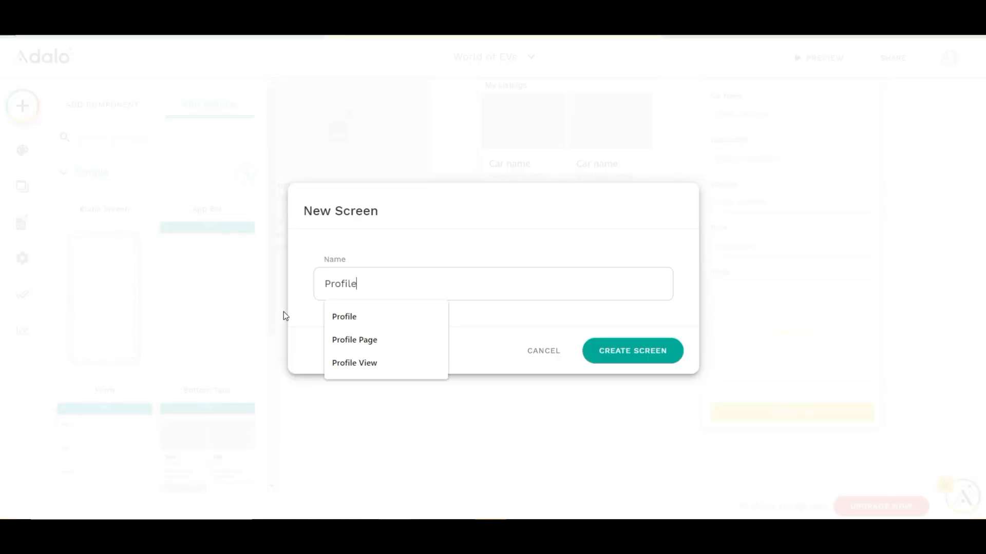
left_click(597, 357)
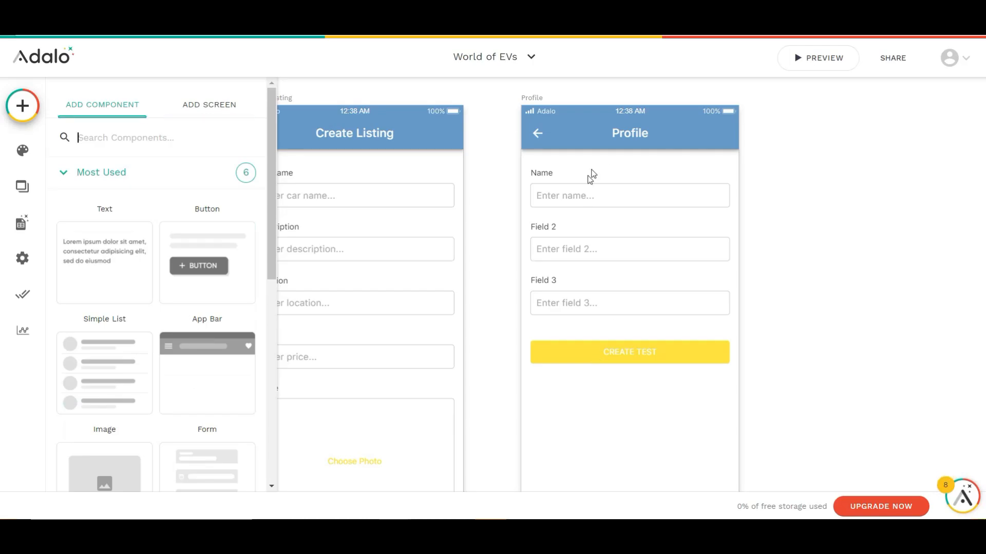
left_click(820, 206)
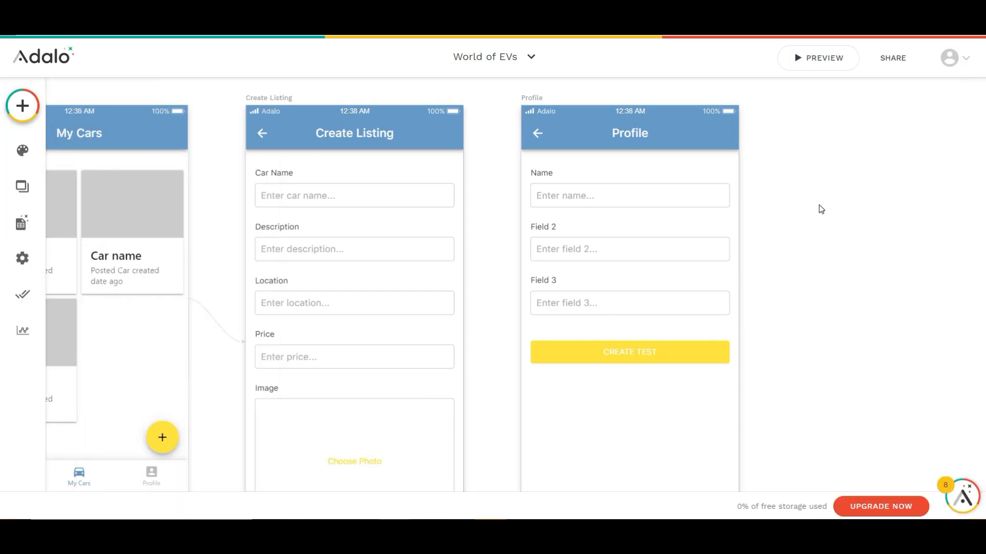
Set the Profile form to update the logged-in user in the Users collection, and remove its submit button's Back link
scroll(818, 205, "down", 4)
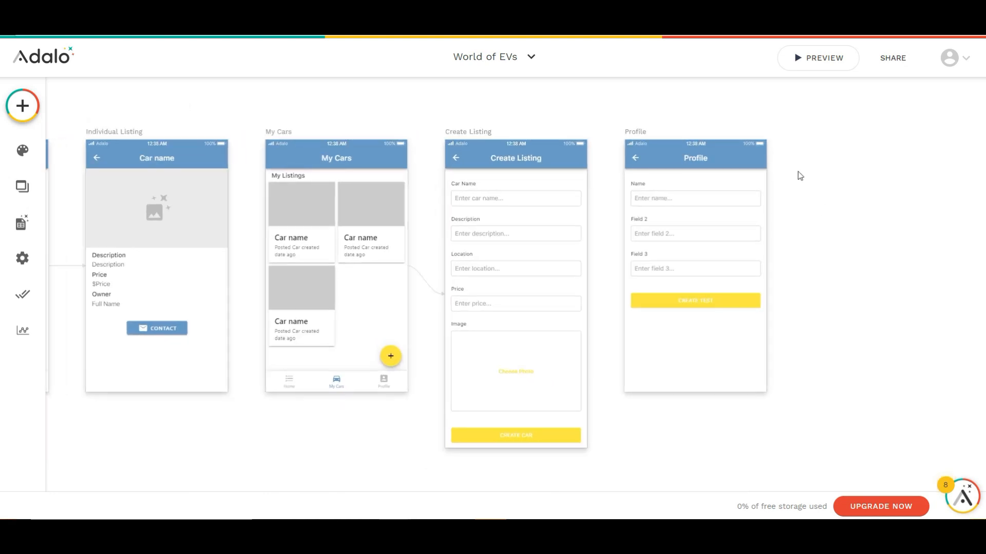
left_click_drag(841, 233, 884, 225)
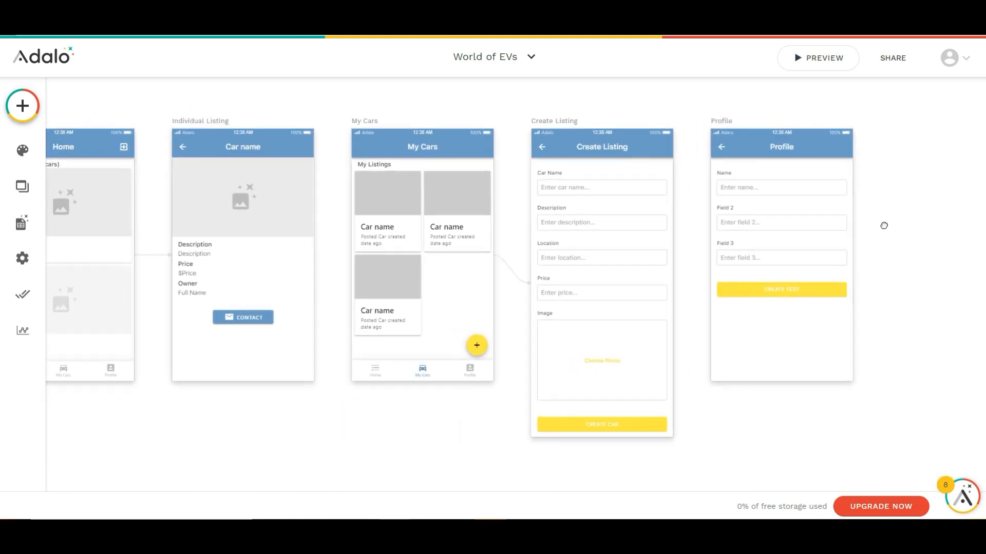
left_click(780, 242)
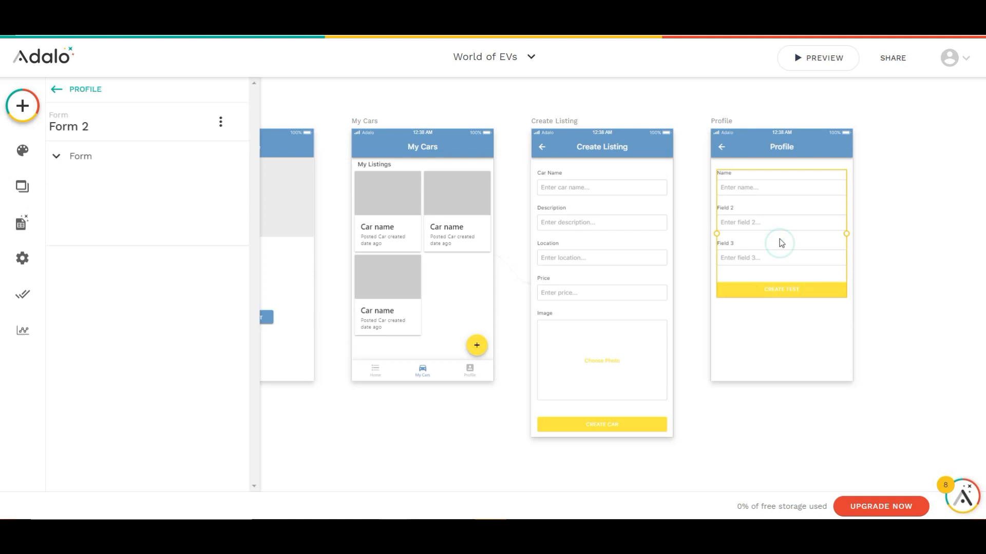
left_click(196, 214)
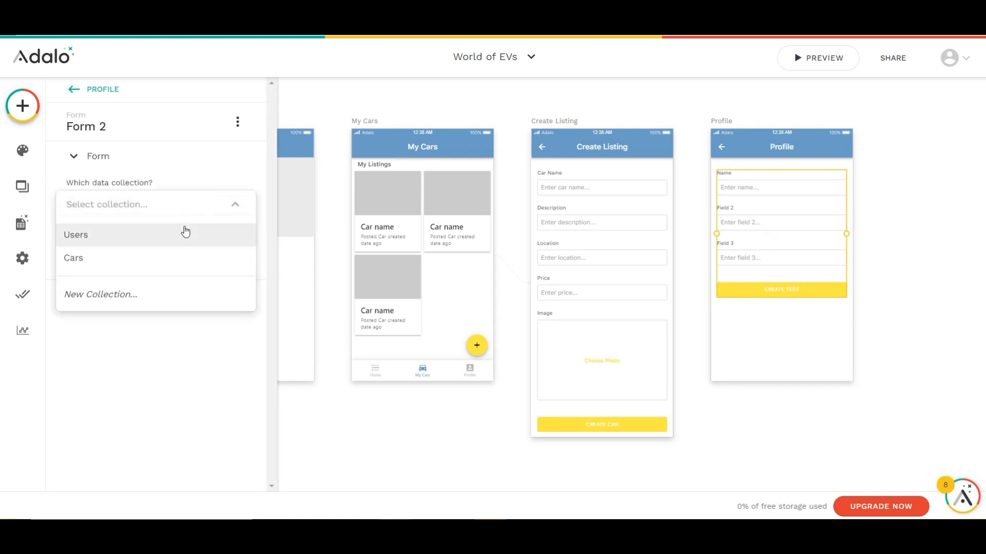
left_click(186, 229)
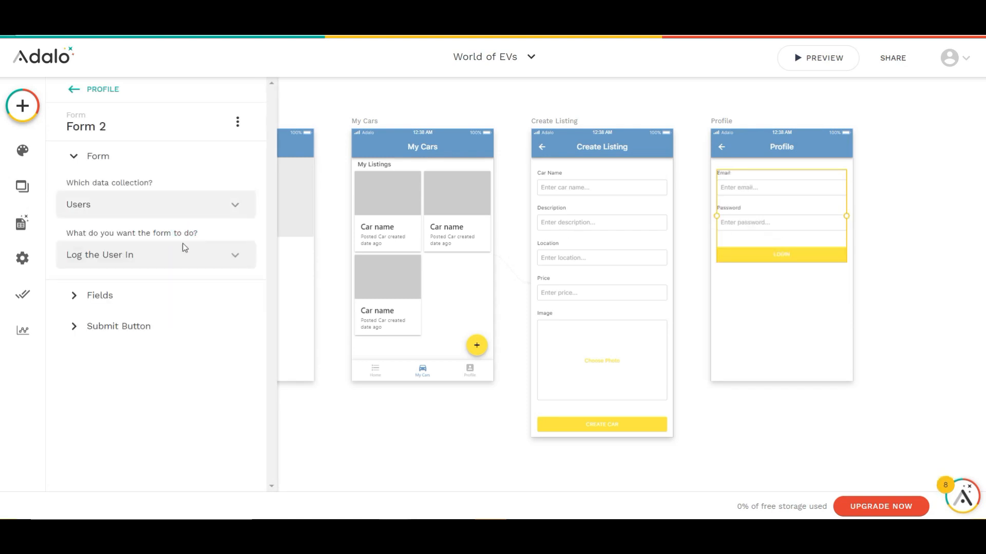
left_click(177, 268)
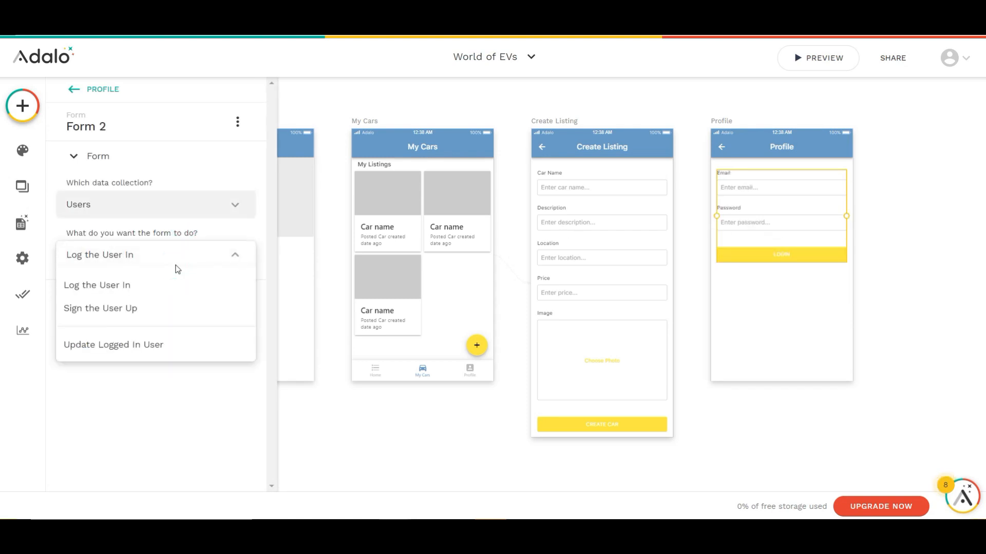
left_click(148, 348)
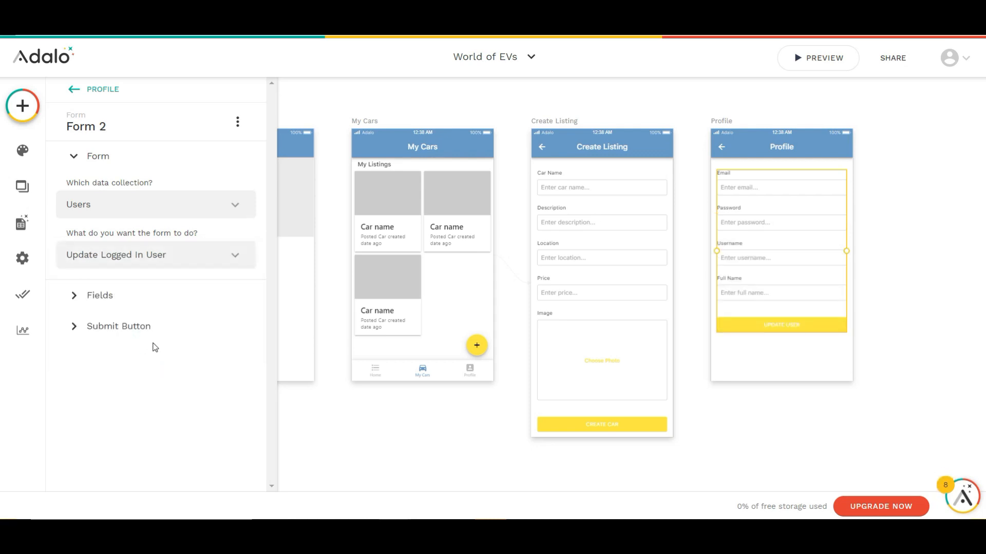
left_click(160, 318)
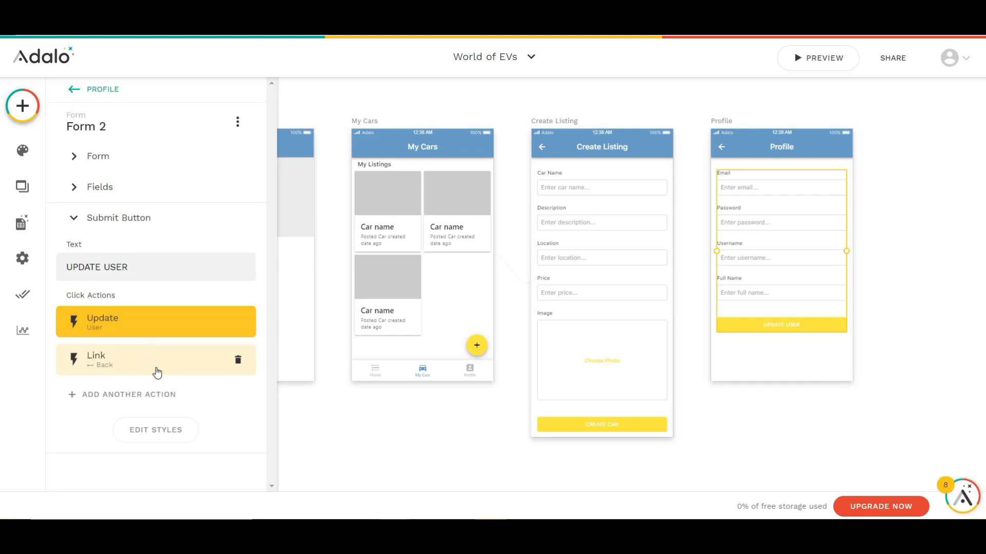
left_click(237, 361)
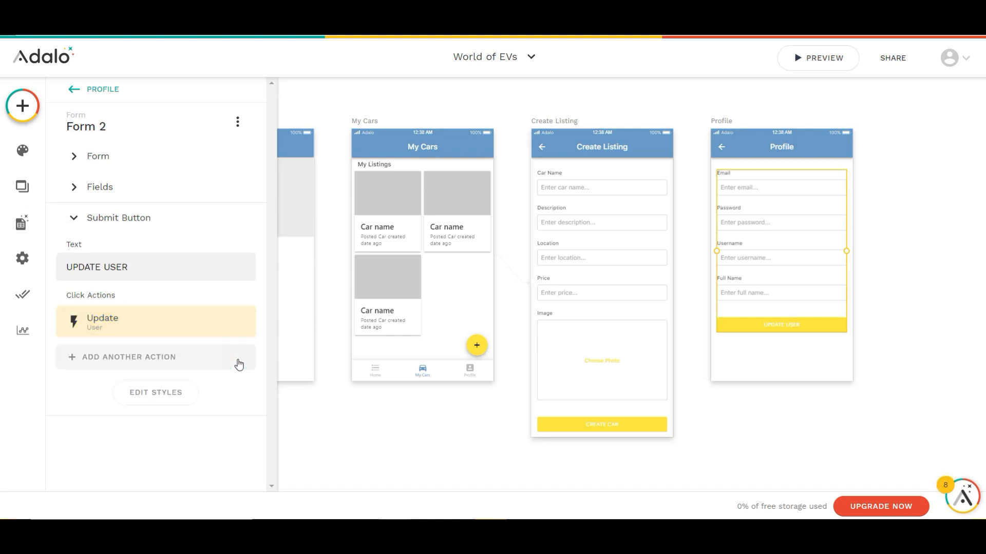
Copy the My Cars tab bar onto the Profile screen and make Third Tab its active tab
left_click(425, 370)
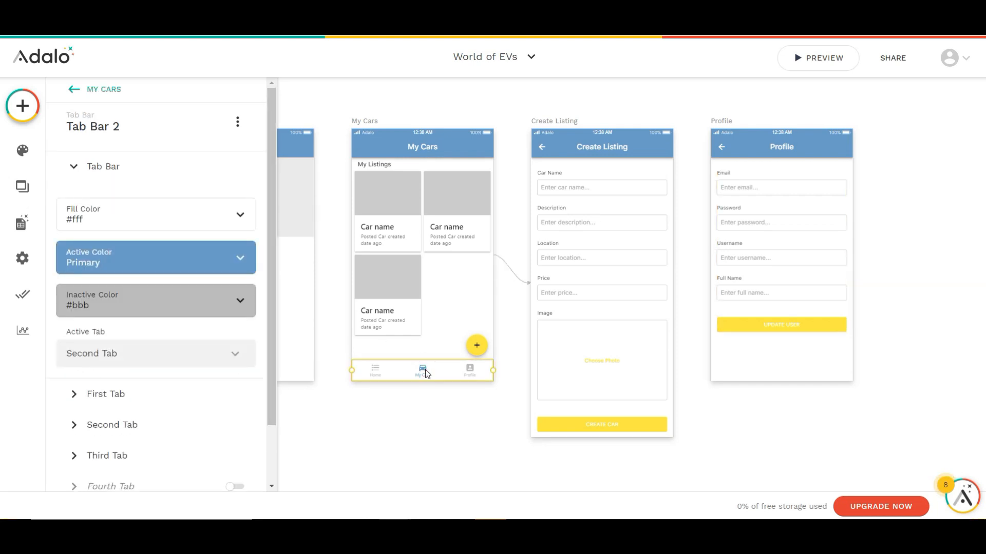
left_click(727, 125)
key("ctrl+v")
left_click(211, 354)
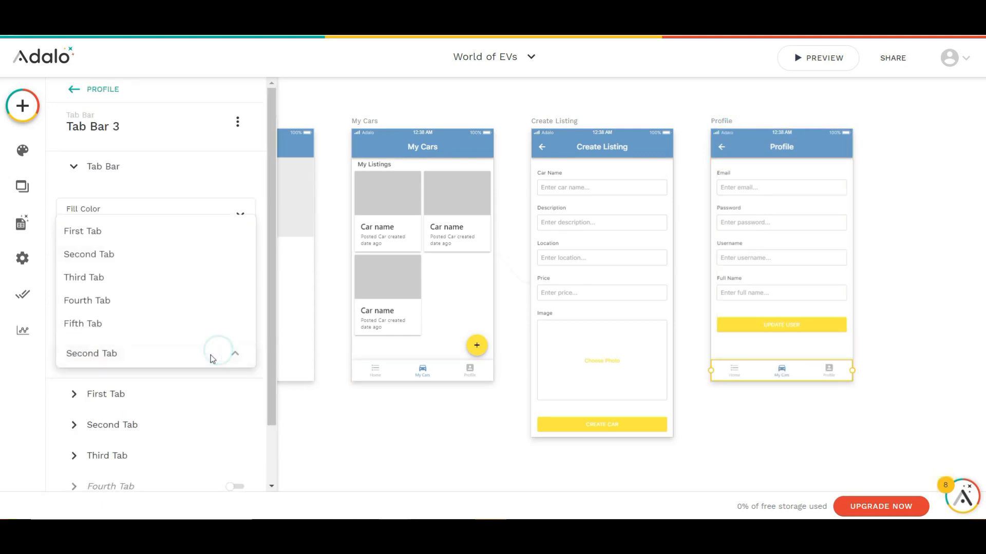
left_click(107, 289)
Disable the left icon in the Profile screen's app bar
left_click(712, 132)
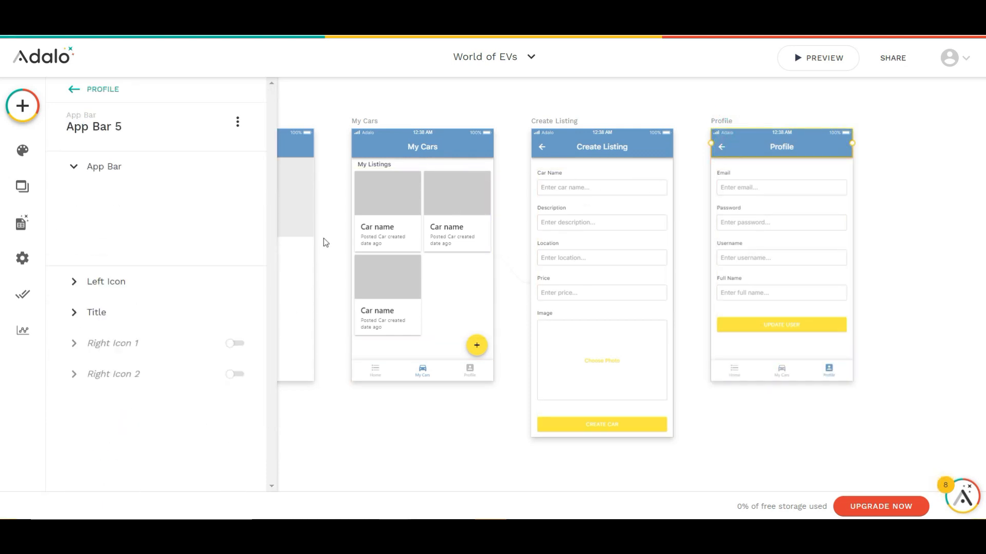
left_click(127, 319)
left_click(240, 193)
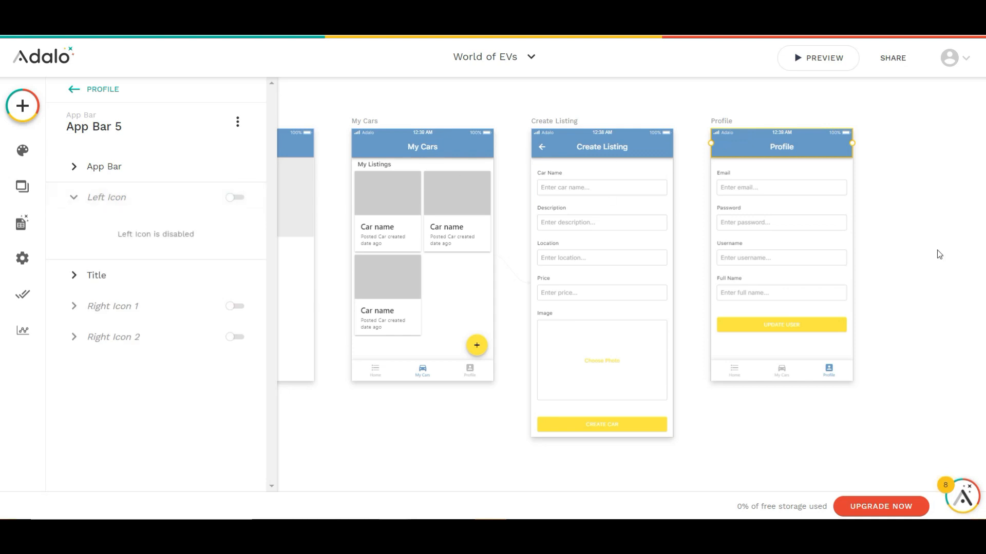
left_click(938, 253)
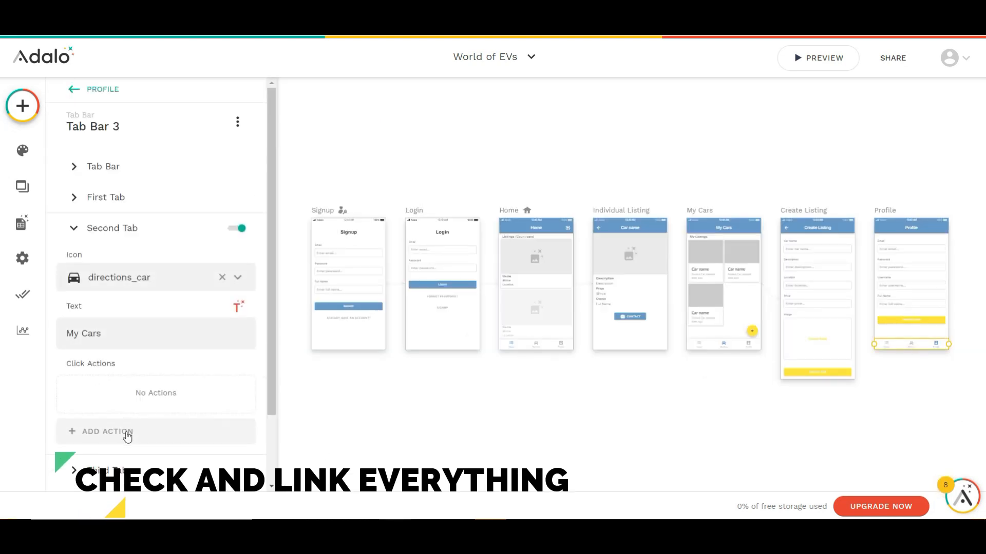
Link the second tab of the Profile screen's tab bar to the My Cars screen
left_click(128, 432)
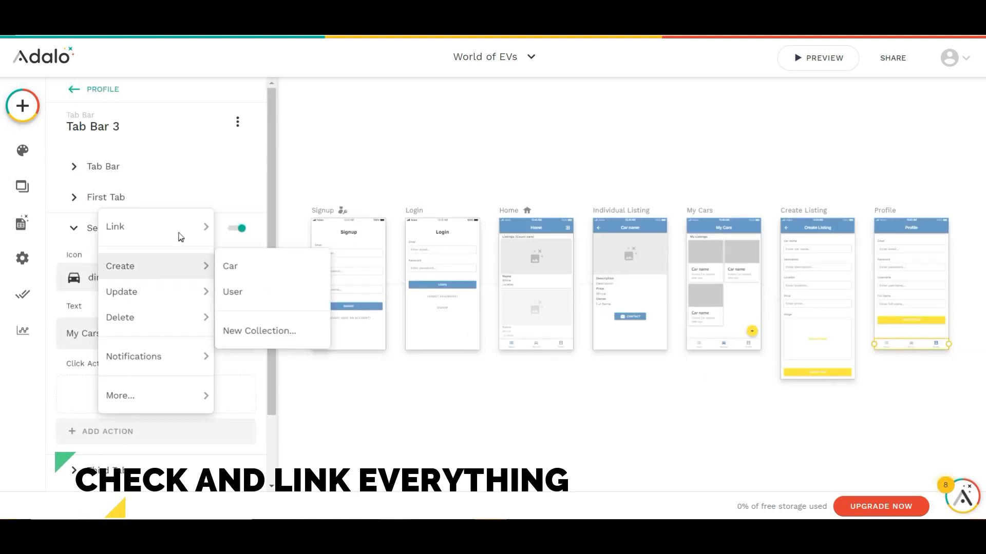
mouse_move(154, 226)
left_click(246, 407)
Link the first tab of the Profile screen's tab bar to the Home screen with transition None
left_click(128, 203)
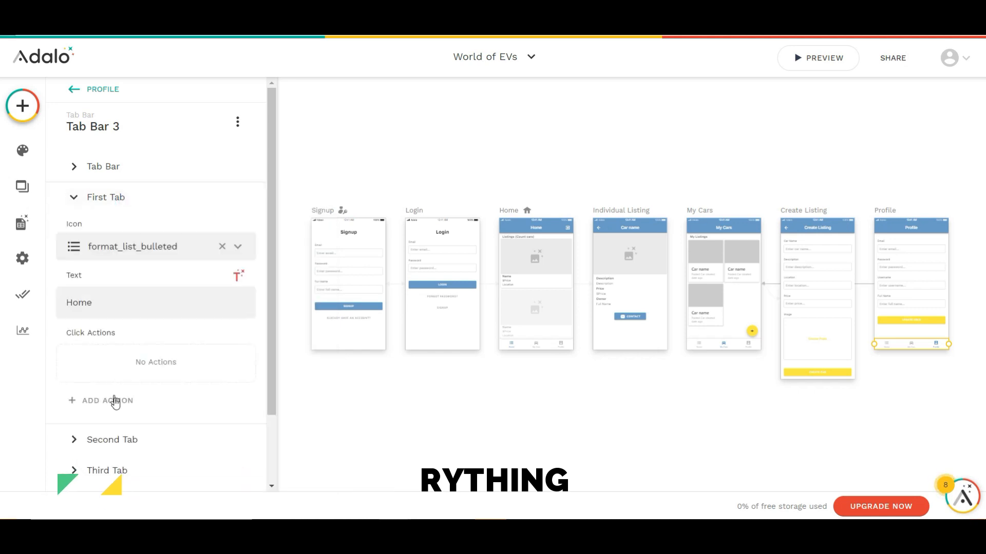
left_click(114, 399)
mouse_move(173, 197)
left_click(236, 300)
scroll(123, 337, "down", 3)
left_click(124, 332)
left_click(110, 111)
left_click(215, 394)
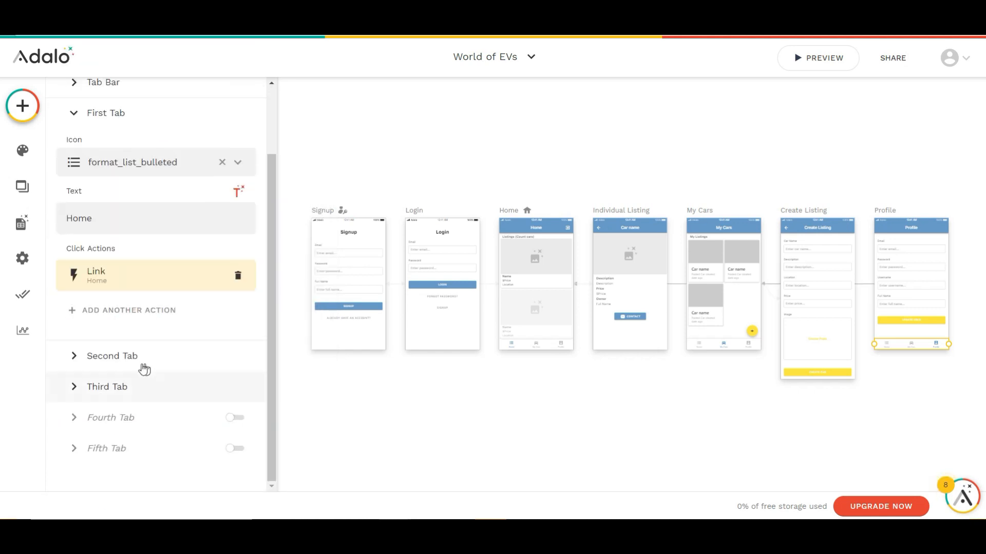
Set the transition of the Profile tab bar's My Cars link to None
left_click(140, 357)
left_click(128, 306)
left_click(123, 404)
left_click(111, 157)
left_click(211, 467)
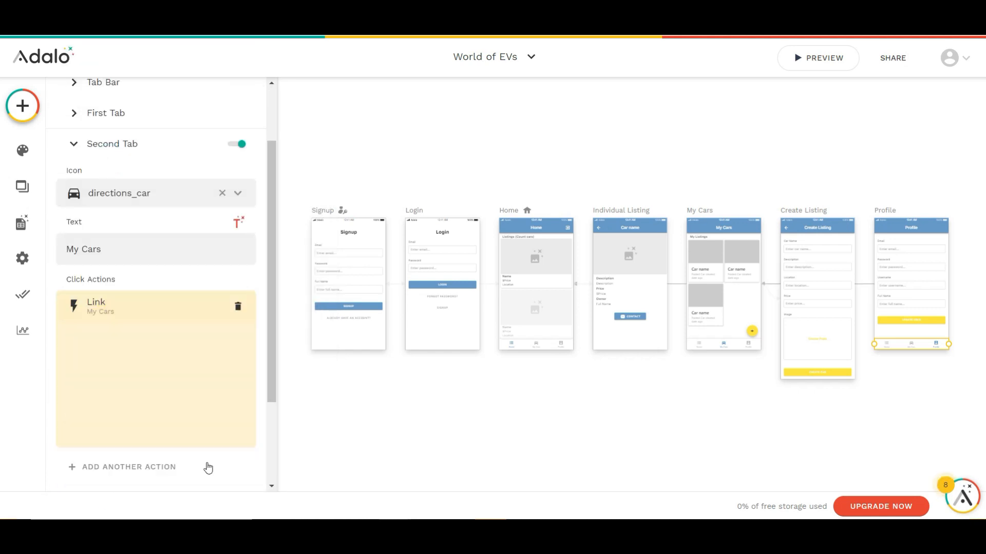
Link the third tab of the My Cars tab bar to the Profile screen with transition None
left_click(741, 346)
left_click(231, 456)
left_click(108, 462)
mouse_move(196, 273)
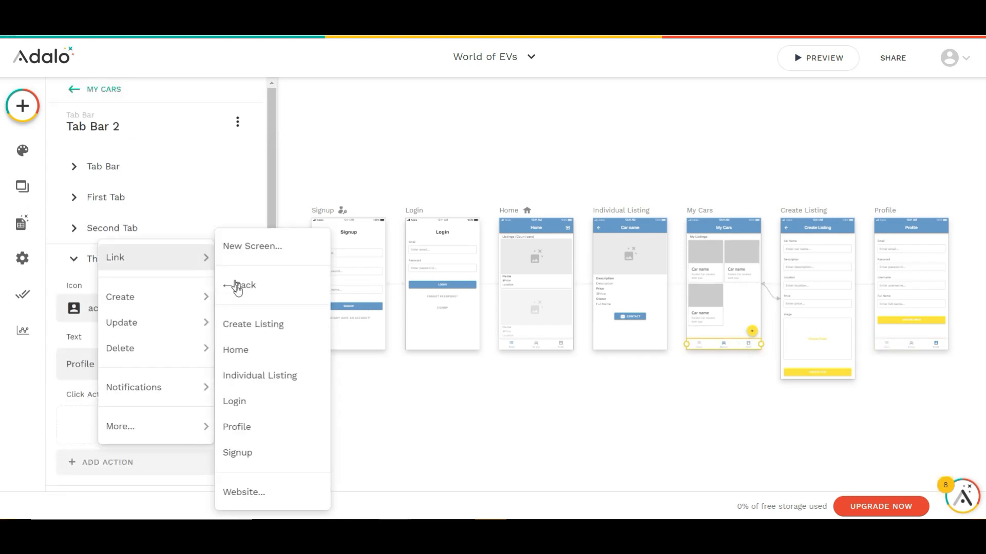
left_click(236, 426)
left_click(154, 329)
left_click(88, 108)
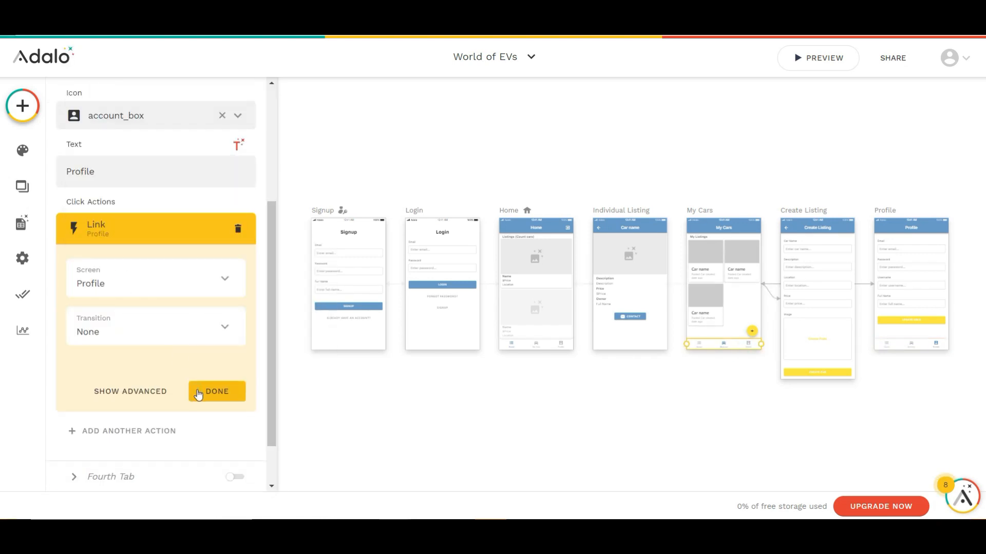
left_click(198, 394)
Link the first tab of the My Cars tab bar to the Home screen
left_click(148, 129)
left_click(126, 314)
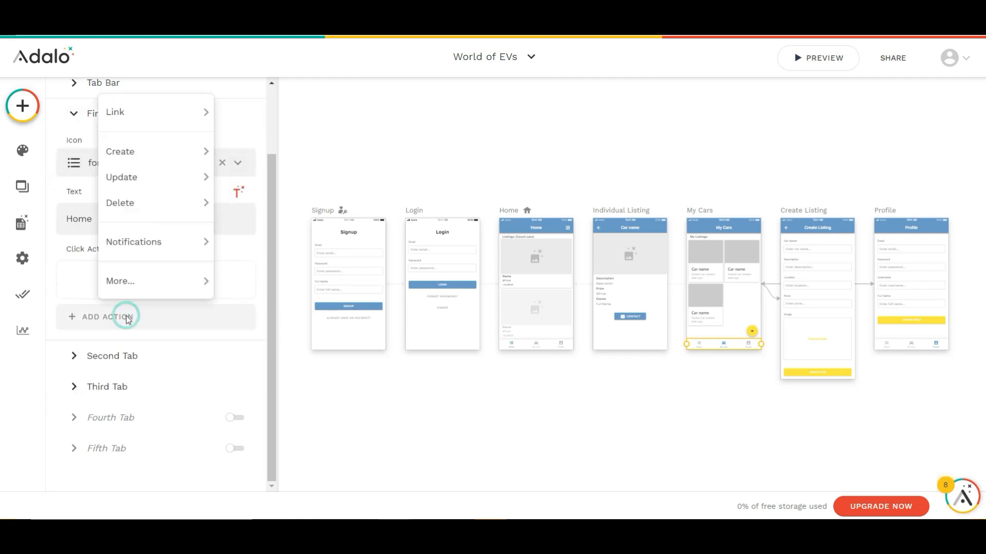
mouse_move(154, 111)
left_click(248, 212)
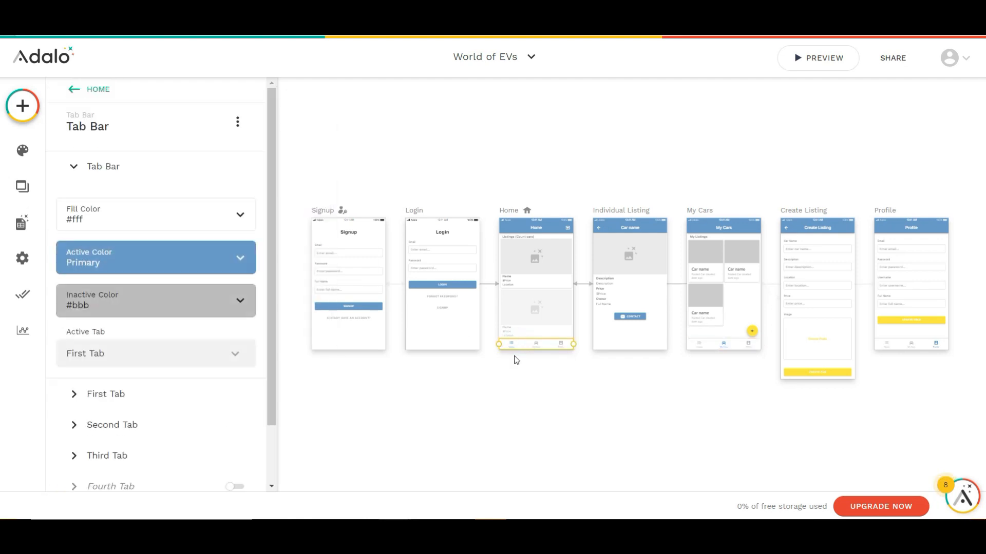
Link the second tab of the Home tab bar to the My Cars screen with transition None
left_click(159, 421)
left_click(121, 432)
mouse_move(154, 227)
left_click(243, 393)
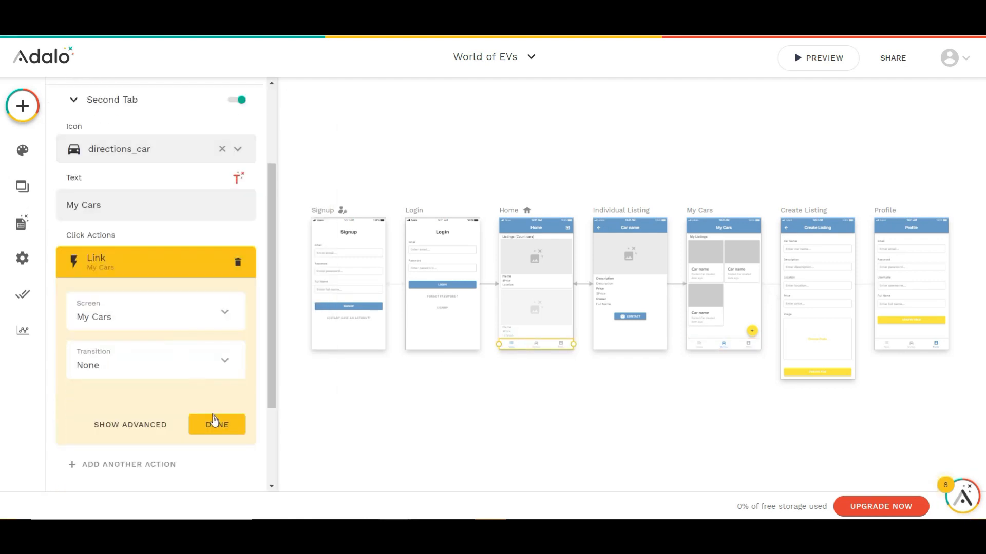
left_click(211, 420)
Link the third tab of the Home tab bar to the Profile screen with transition None
left_click(161, 383)
mouse_move(146, 200)
mouse_move(154, 173)
left_click(241, 353)
left_click(154, 379)
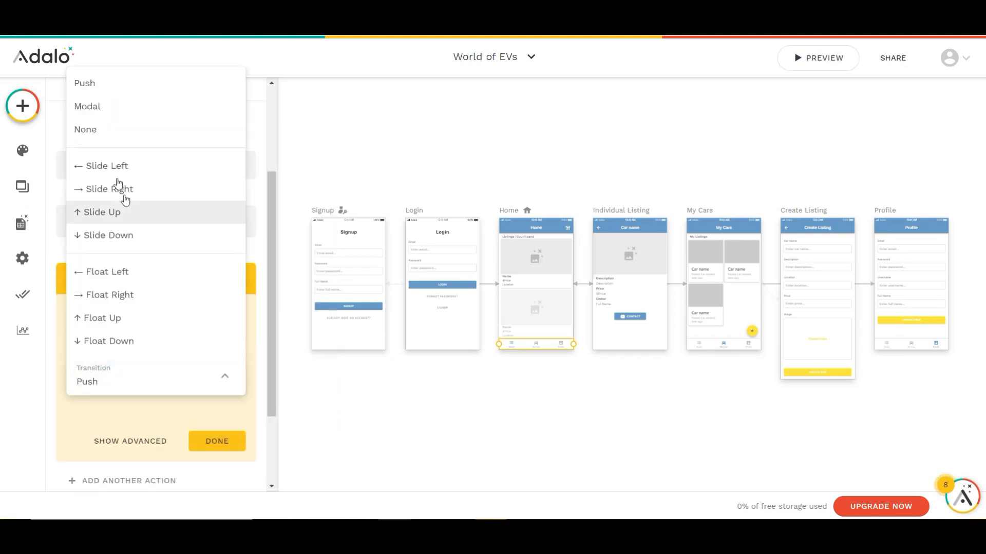
left_click(102, 128)
left_click(215, 440)
Link the card list on the My Cars screen to the Individual Listing screen, sending the current car
left_click(698, 287)
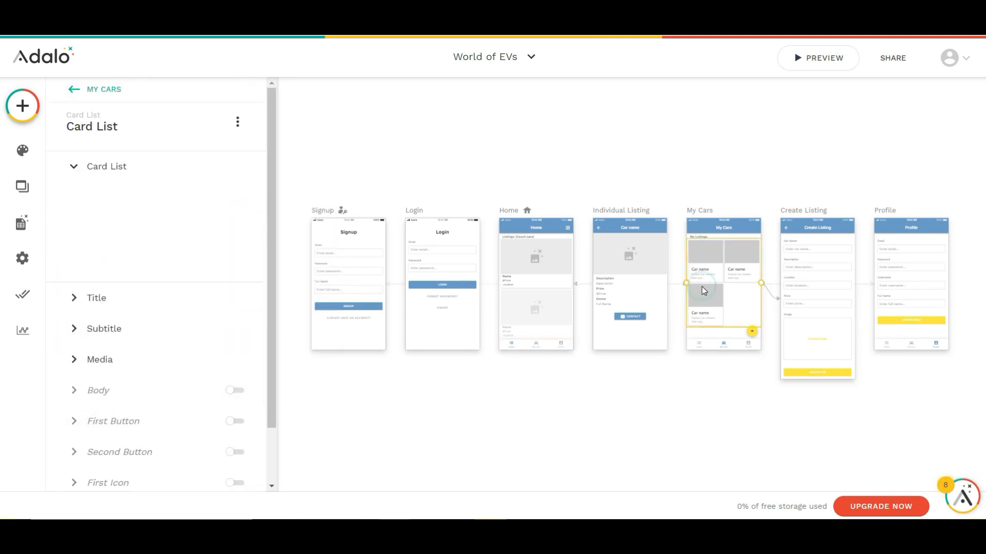
scroll(154, 256, "down", 5)
left_click(106, 306)
mouse_move(171, 108)
left_click(238, 233)
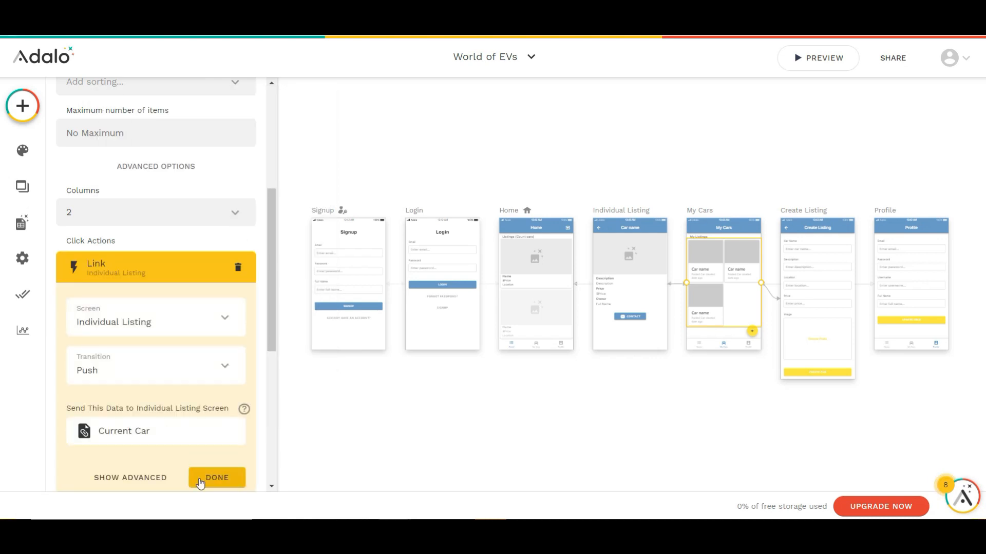
left_click(214, 477)
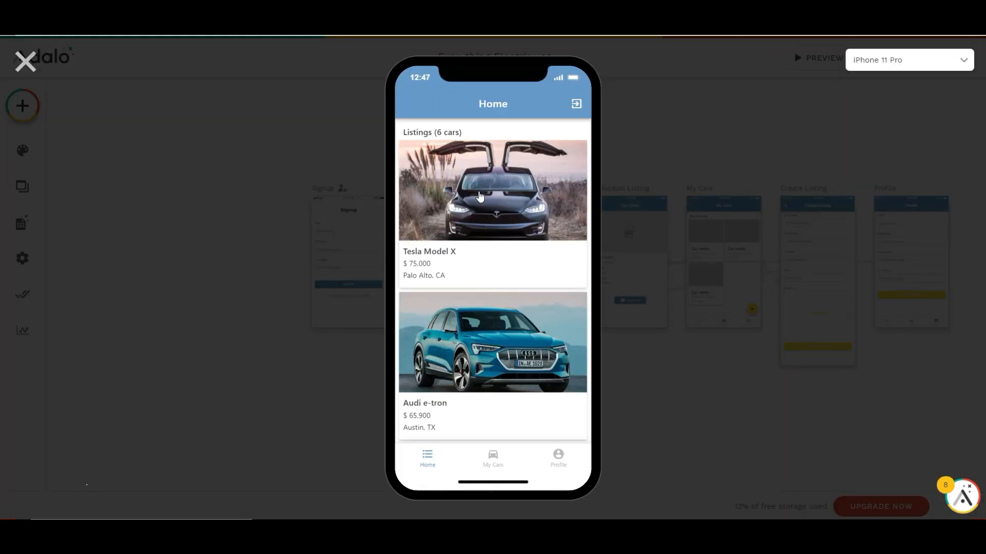
In the app preview, view the Tesla Model X listing from Home and the Audi e-tron listing from My Cars
scroll(479, 196, "down", 10)
scroll(480, 196, "up", 6)
scroll(479, 197, "up", 4)
left_click(480, 192)
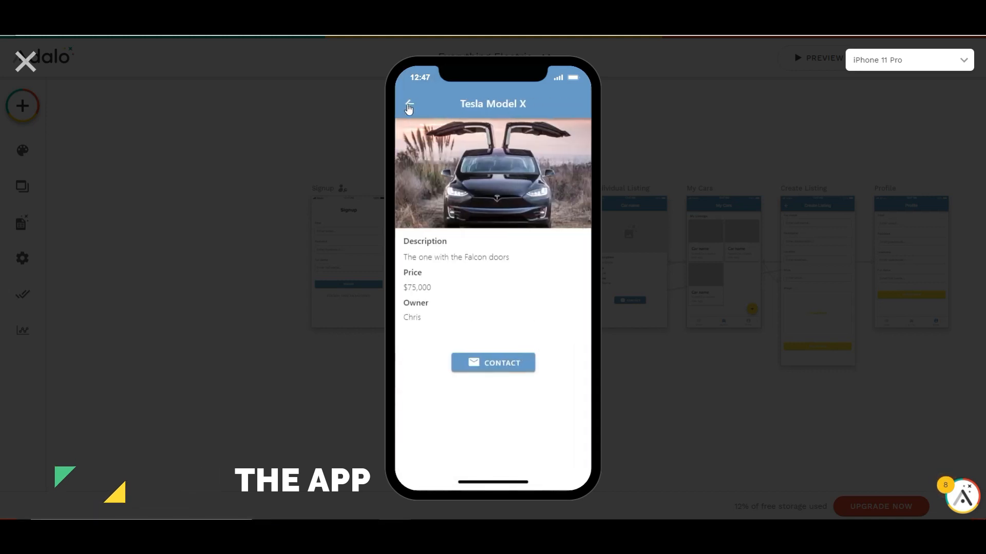
left_click(409, 106)
left_click(505, 456)
left_click(443, 201)
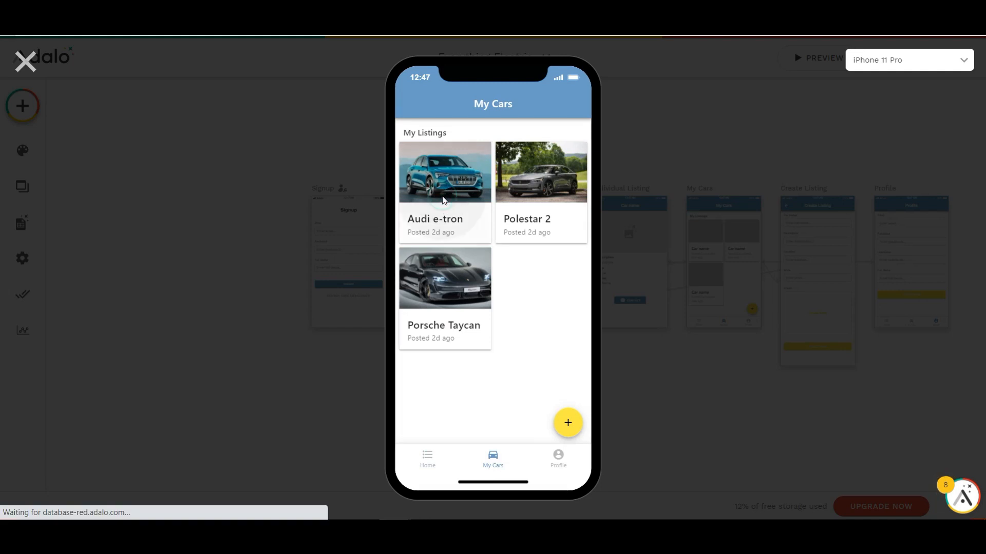
left_click(414, 104)
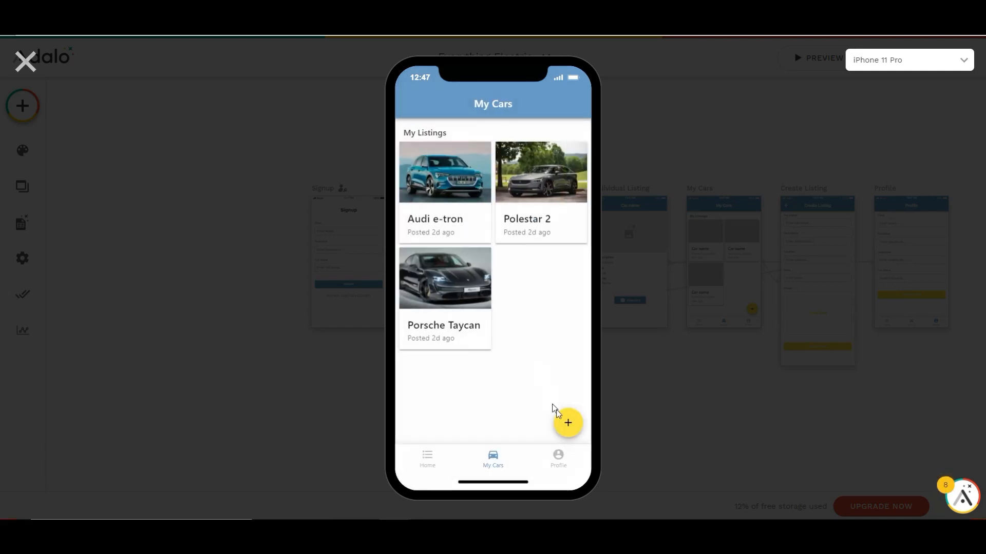
Fill in a new listing for "Honda E" with description "A spacious small car", location "San Diego, CA" and price 32000
left_click(567, 423)
left_click(449, 152)
type("Honda E")
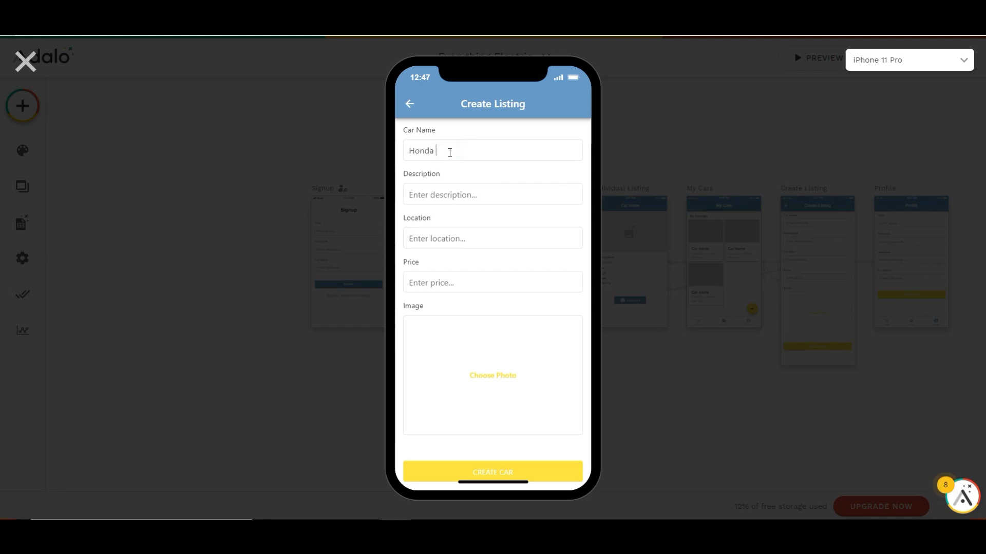
left_click(469, 194)
type("A spacious small car")
left_click(478, 232)
type("San Diego, CA")
left_click(456, 275)
type("32000")
Add the white 2020 Honda e hatchback photo to the listing and create the car
left_click(481, 366)
left_click(154, 99)
left_click(385, 277)
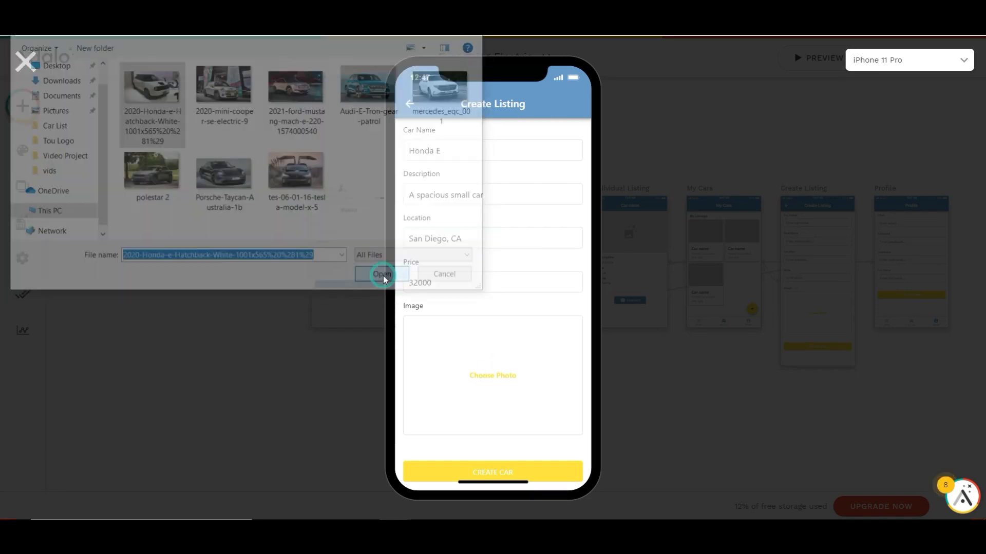
left_click(540, 453)
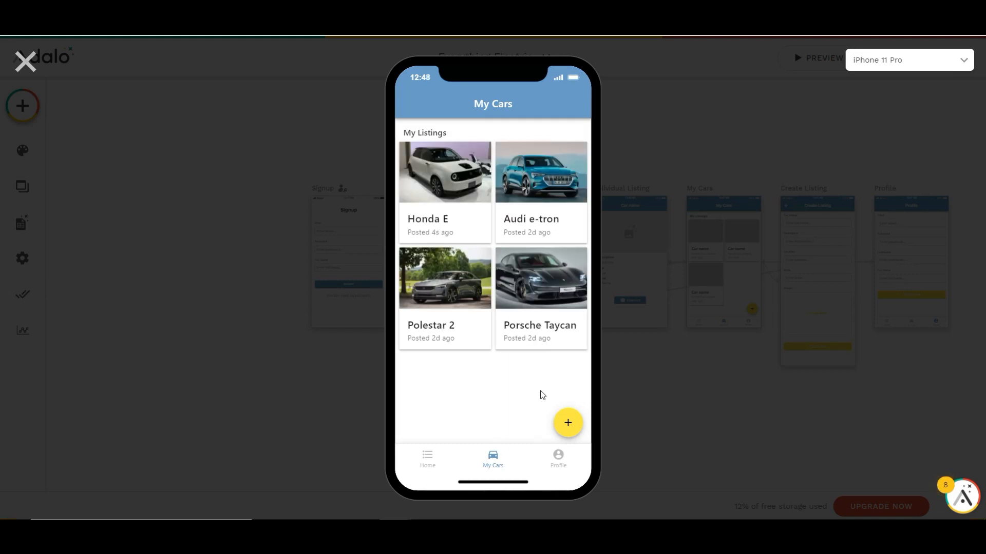
Examine the Honda E listing's details from the Home screen and return to the listings
left_click(434, 459)
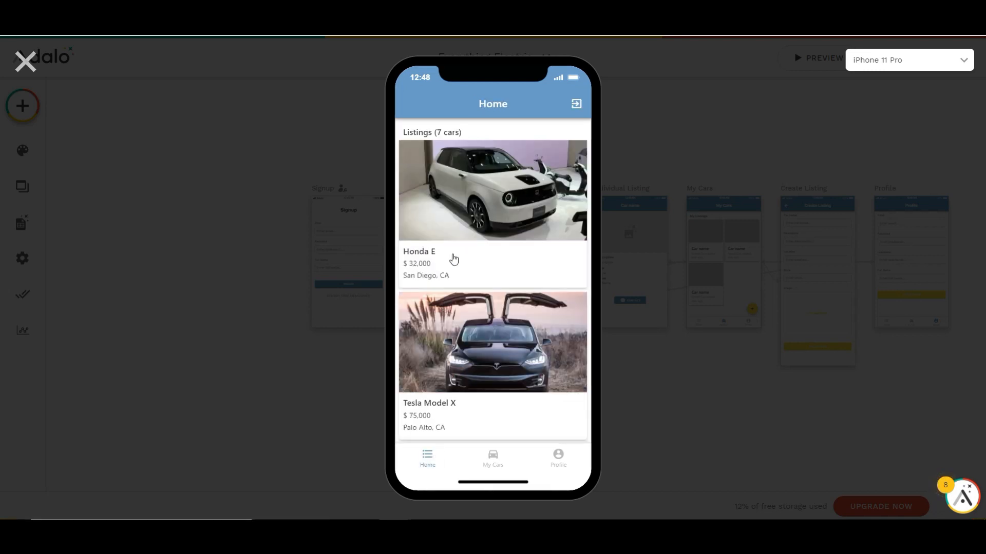
left_click(464, 211)
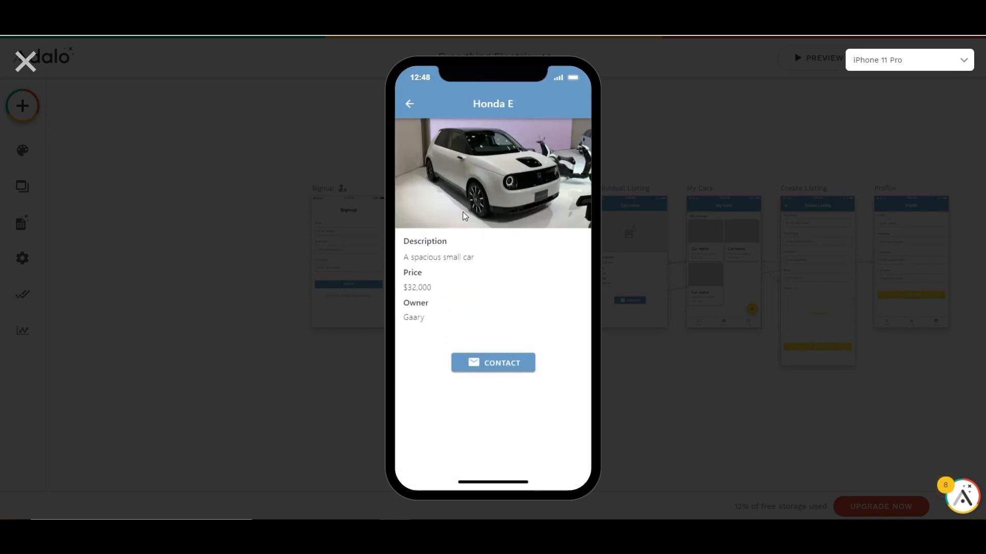
left_click(406, 104)
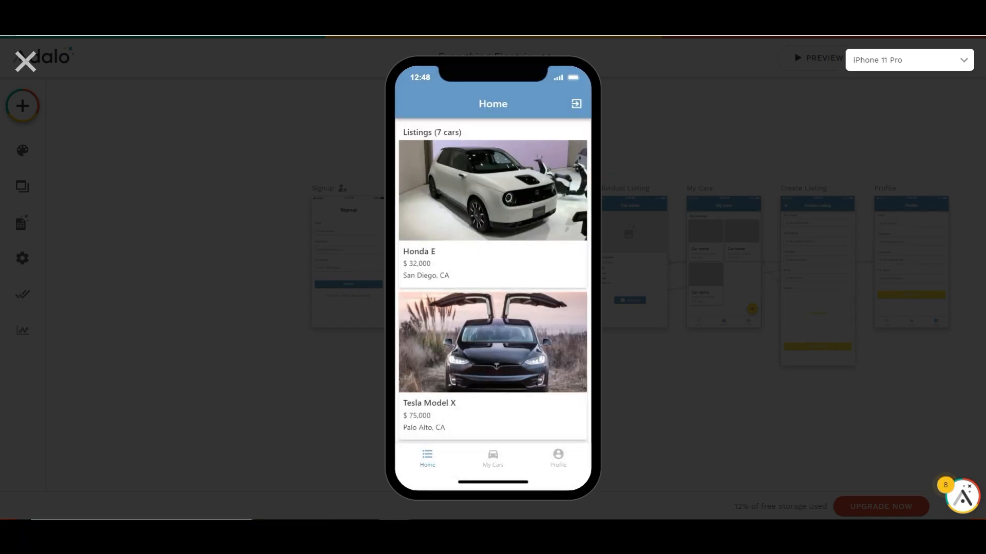